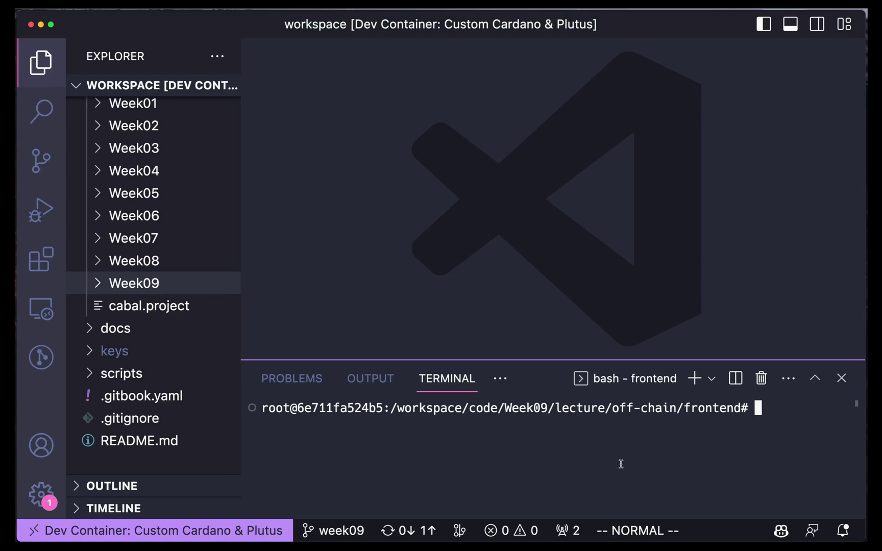
# Expand Week09 > lecture > off-chain/frontend > src > pages to reveal _app.tsx and index.tsx.
pyautogui.click(103, 284)
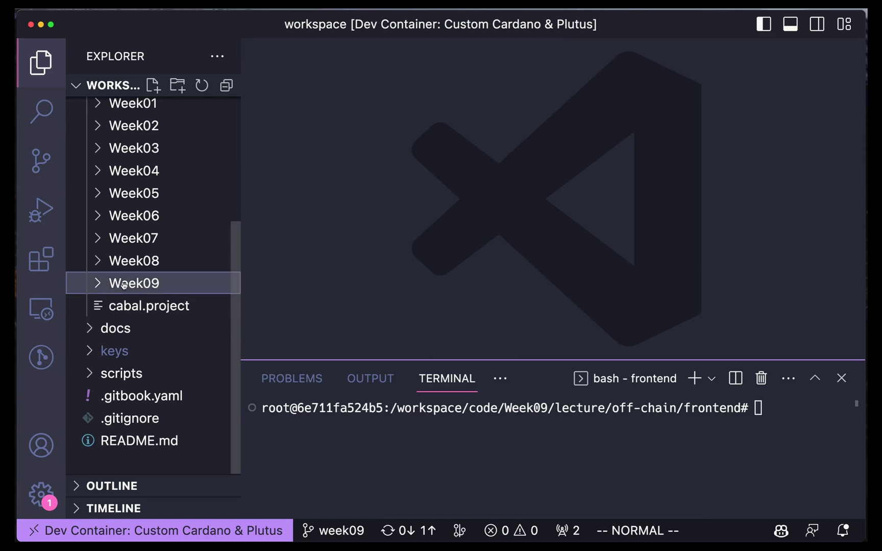
pyautogui.click(129, 331)
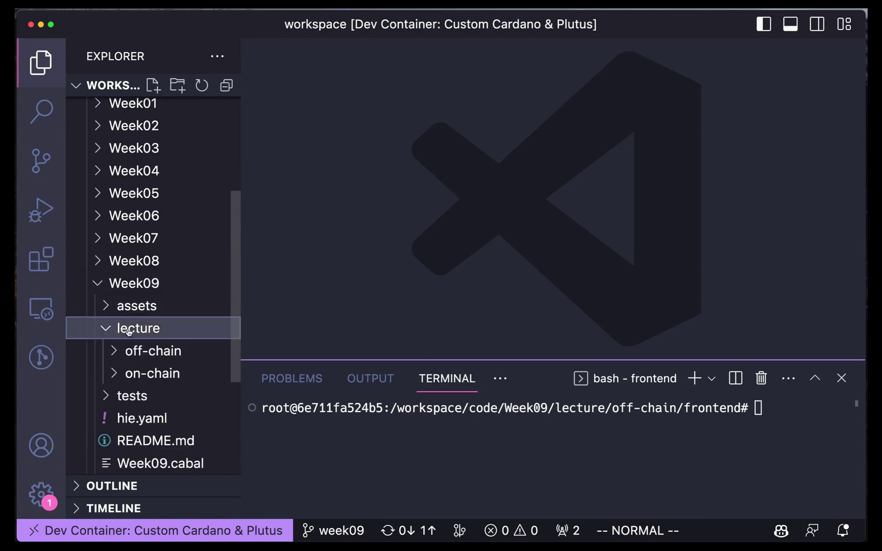
pyautogui.click(136, 353)
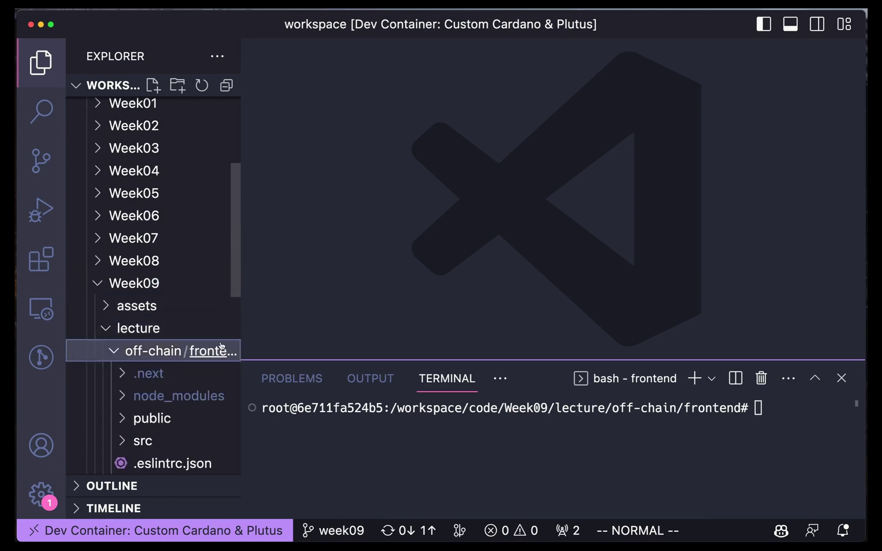
pyautogui.scroll(-5, 136, 372)
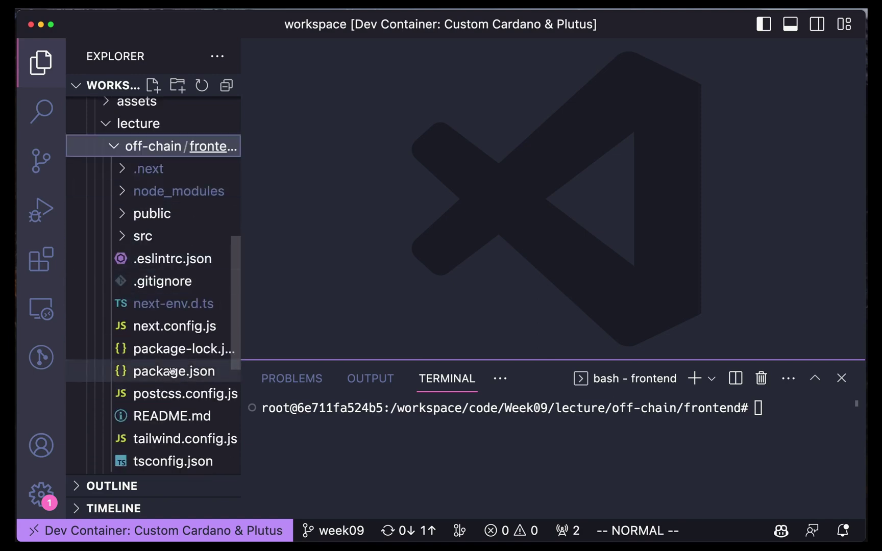
pyautogui.click(139, 237)
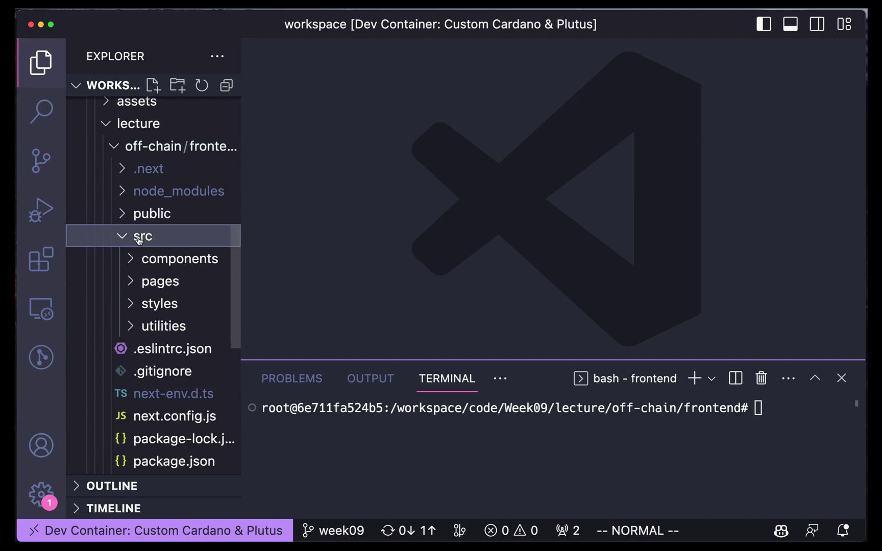
pyautogui.click(143, 280)
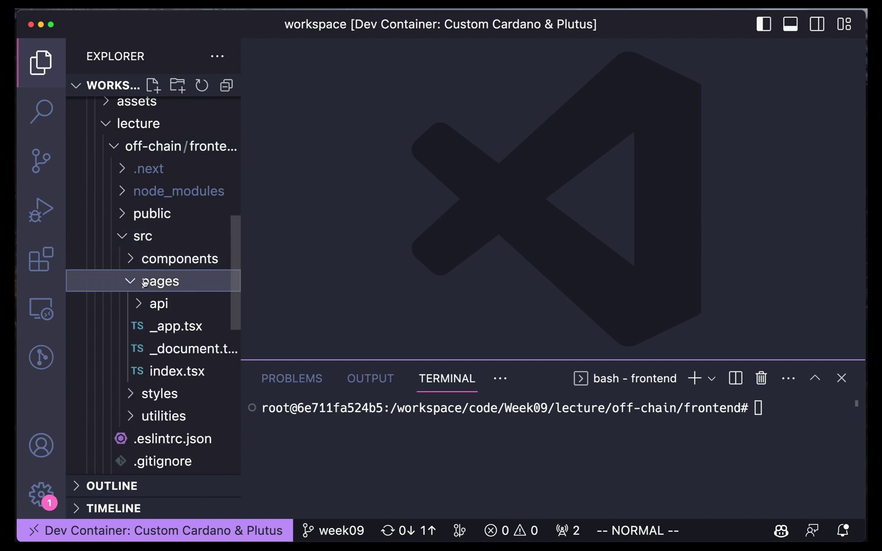
# Open _app.tsx and highlight the Blockfrost project key string.
pyautogui.click(176, 327)
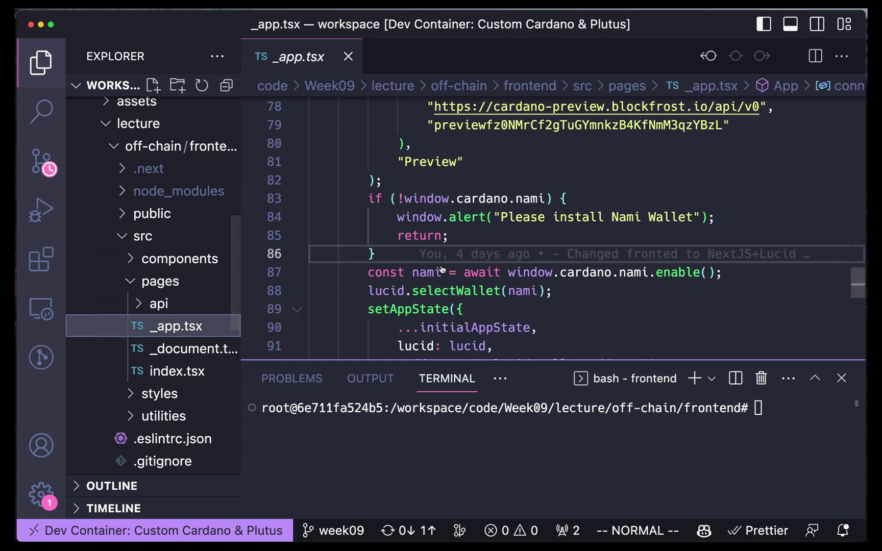
pyautogui.scroll(4, 564, 290)
pyautogui.scroll(-2, 564, 290)
pyautogui.scroll(2, 563, 290)
pyautogui.scroll(-2, 564, 290)
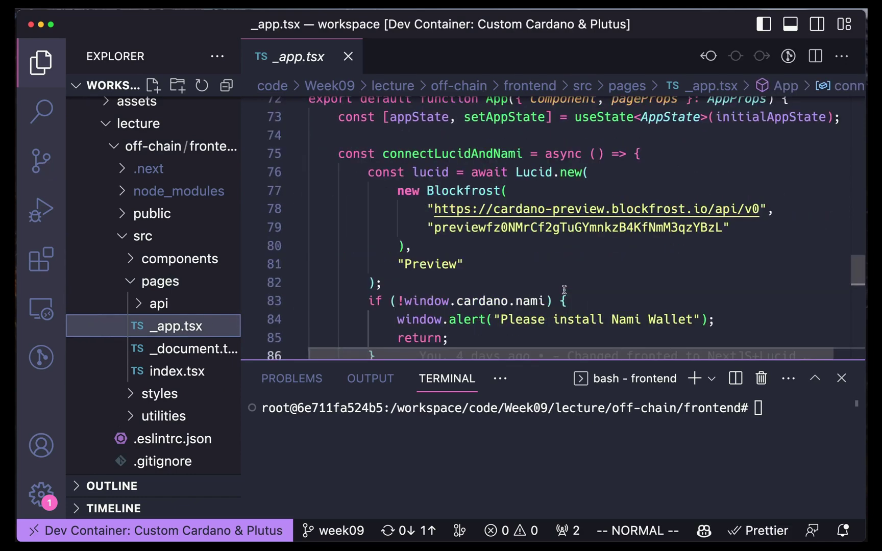
pyautogui.click(449, 231)
pyautogui.moveTo(449, 231); pyautogui.dragTo(719, 234)
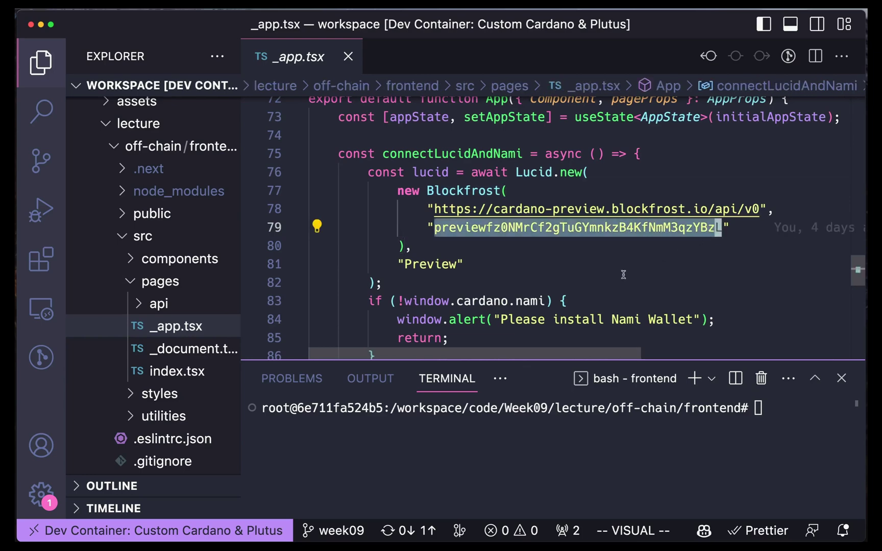
# Highlight the Nami wallet connection code in connectLucidAndNami, then focus the terminal.
pyautogui.scroll(-2, 507, 290)
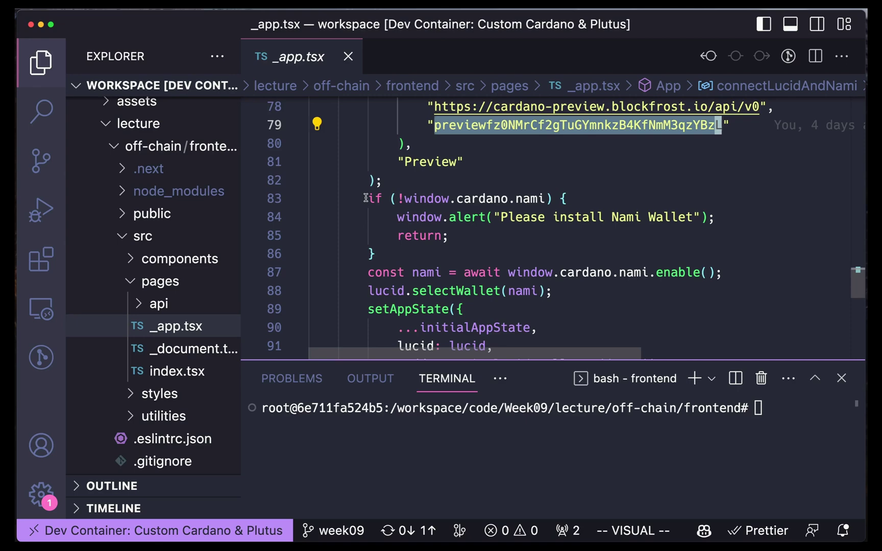
pyautogui.moveTo(367, 198); pyautogui.dragTo(695, 286)
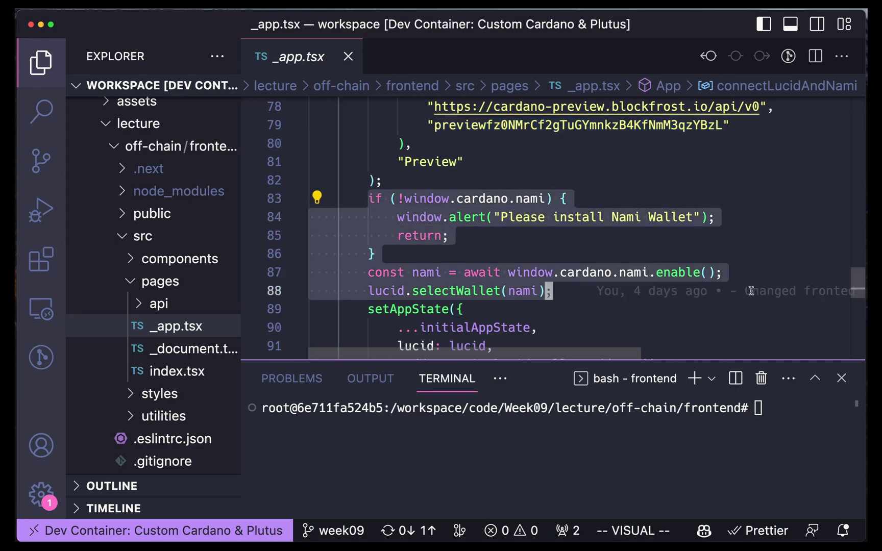
pyautogui.moveTo(667, 288)
pyautogui.click(469, 451)
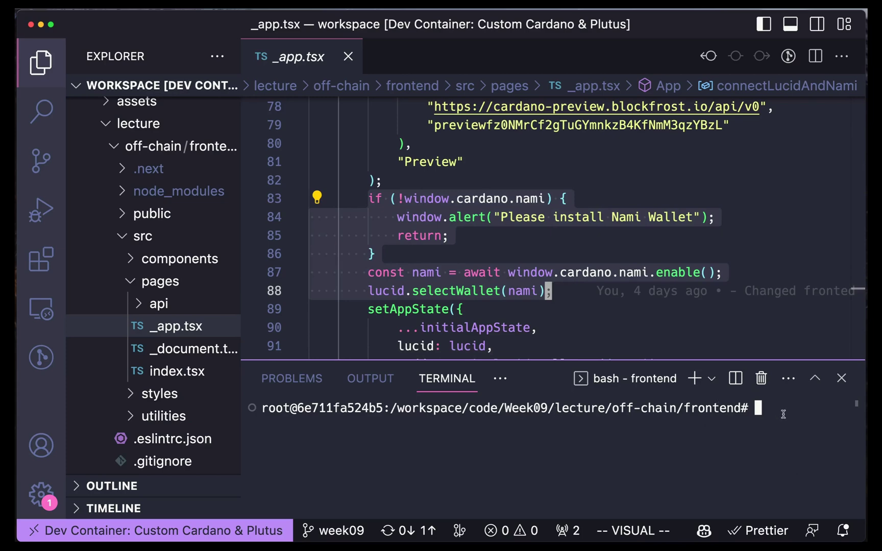
# Run npm i, then npm run dev to serve the frontend on port 3000.
pyautogui.write('npmnpm i')
pyautogui.press('Return')
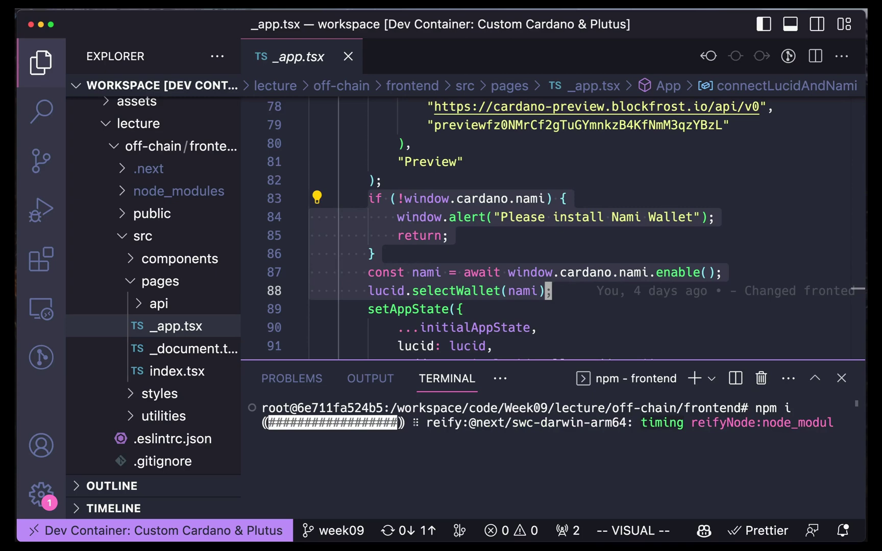
pyautogui.write('npm run')
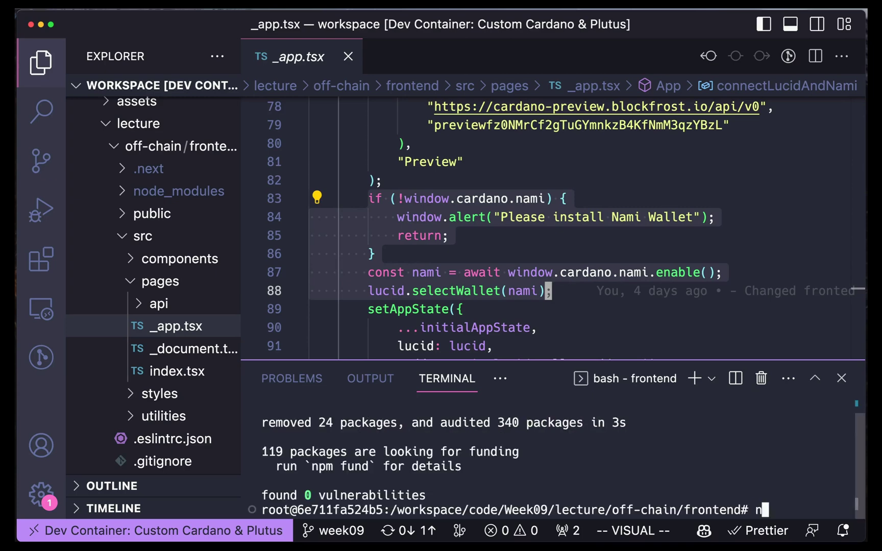
pyautogui.write(' dev')
pyautogui.press('Return')
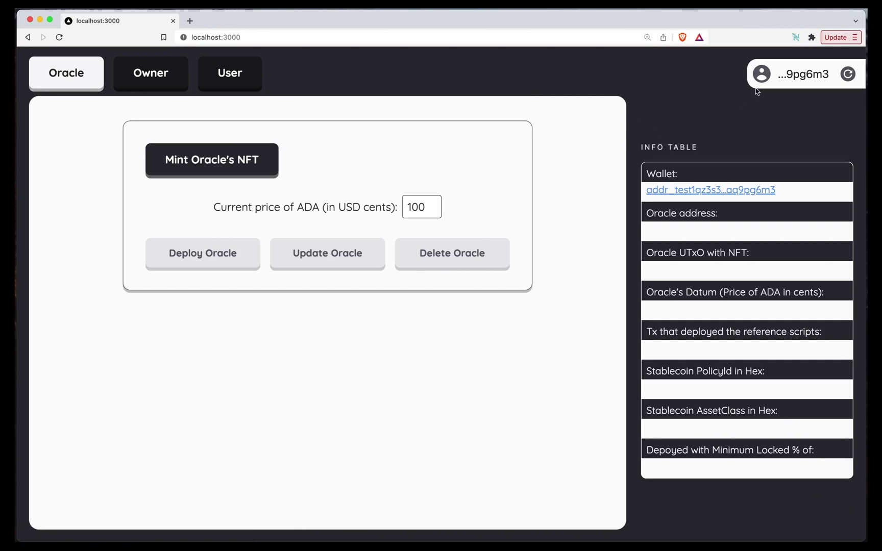
# Keep Oracle's wallet as the active Nami account for the dApp at localhost:3000.
pyautogui.click(794, 37)
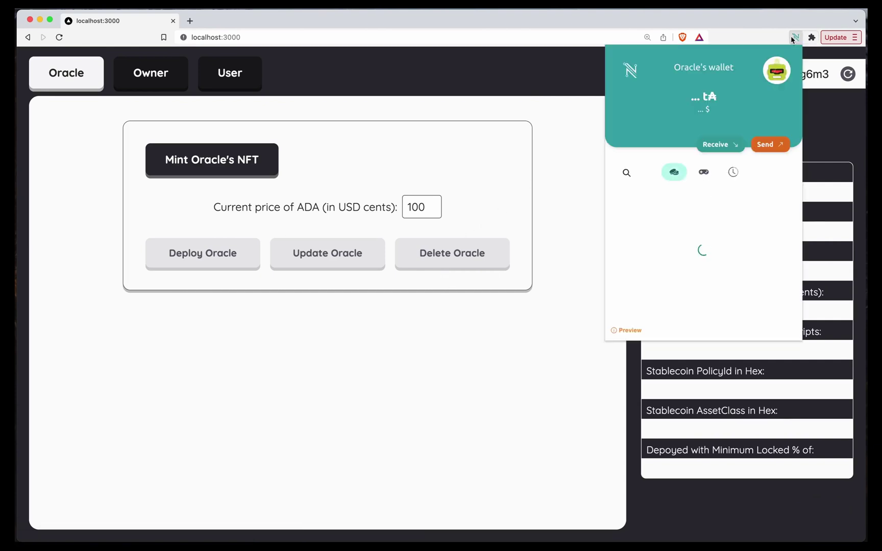
pyautogui.click(776, 66)
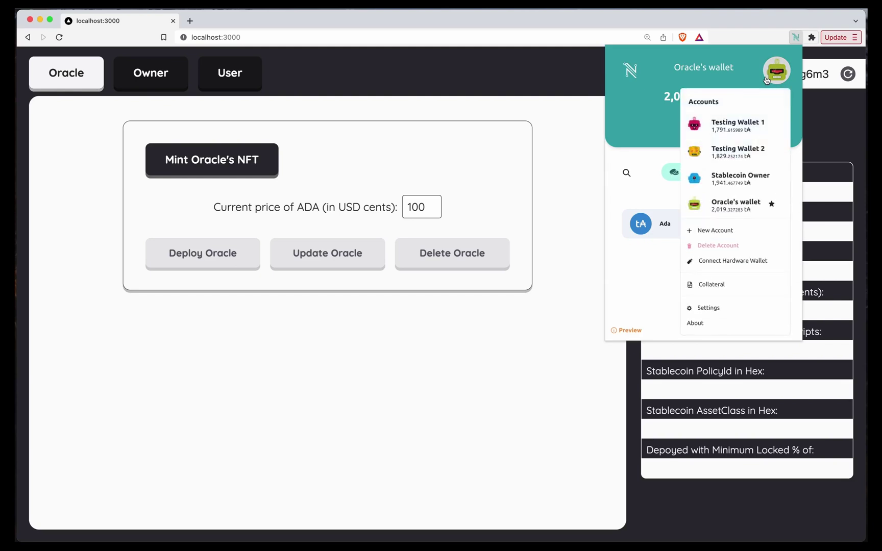
pyautogui.click(723, 207)
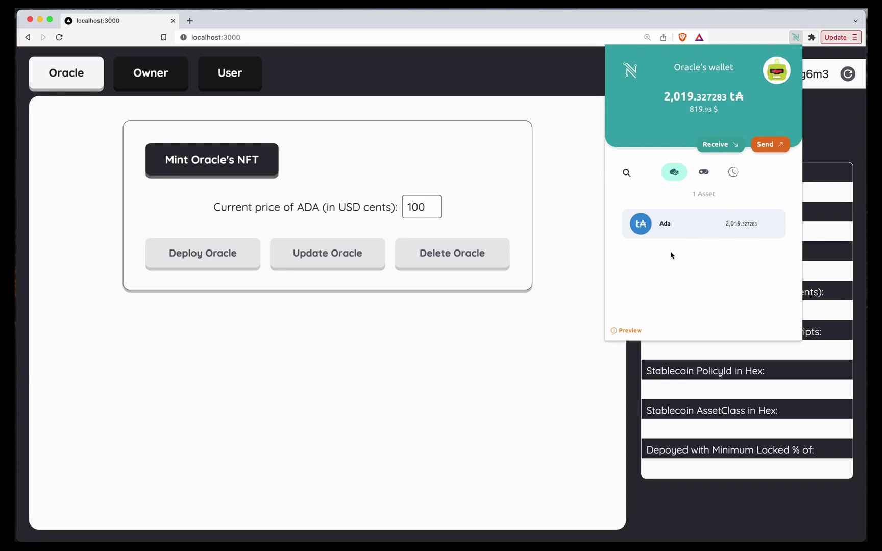
pyautogui.click(365, 152)
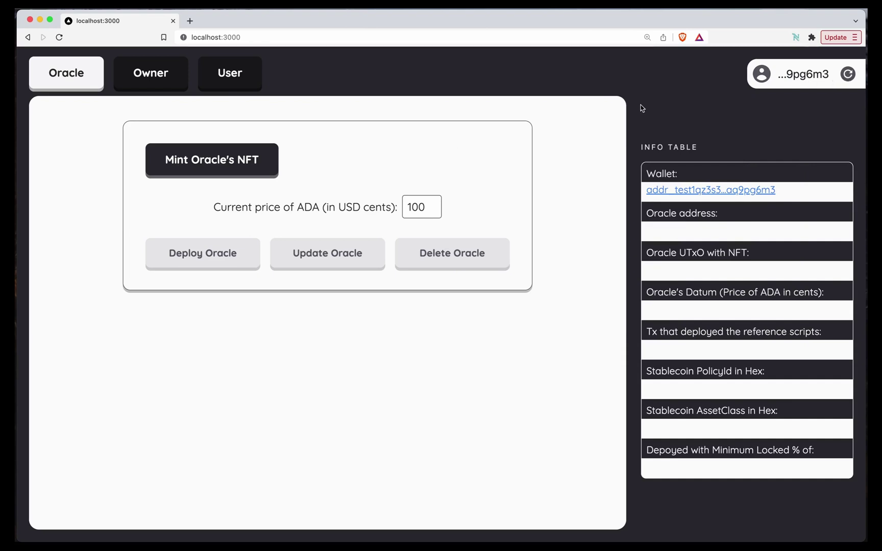
# Mint Oracle's NFT, checking the +1 asset and signing with the wallet password.
pyautogui.click(206, 171)
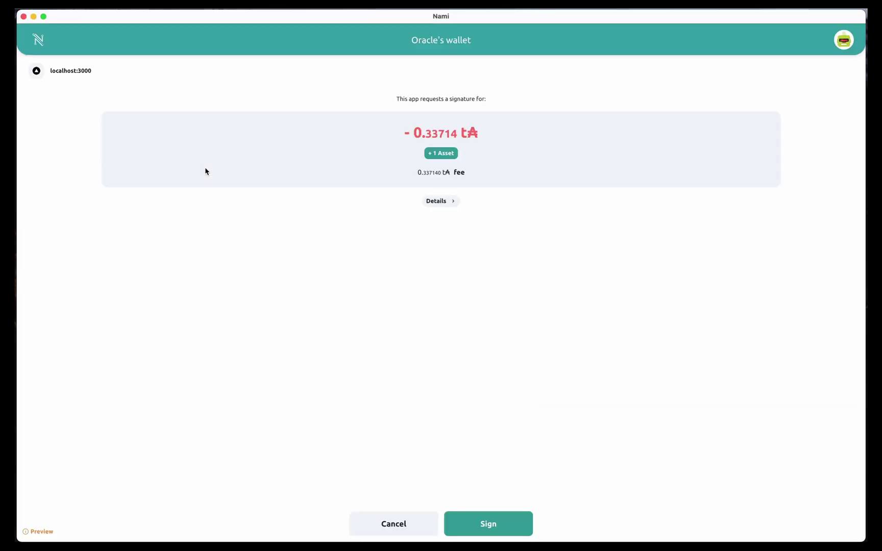
pyautogui.click(442, 154)
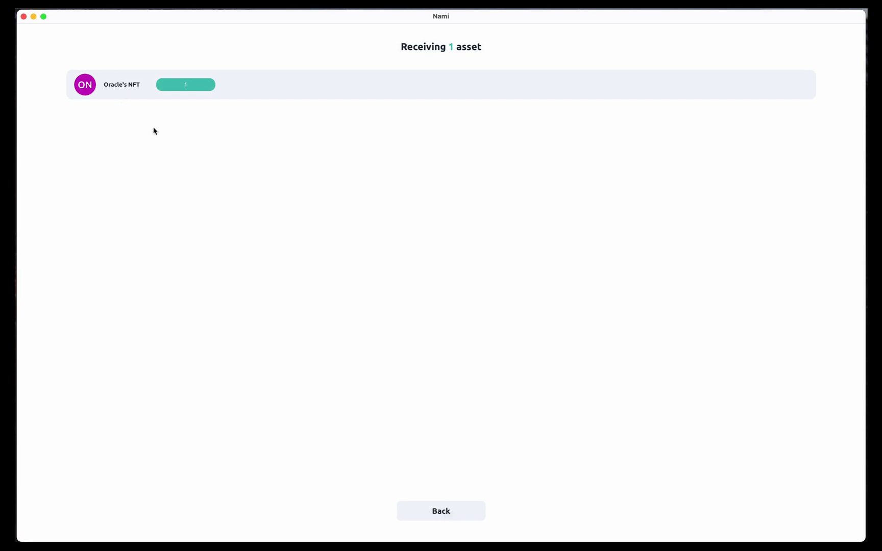
pyautogui.click(453, 516)
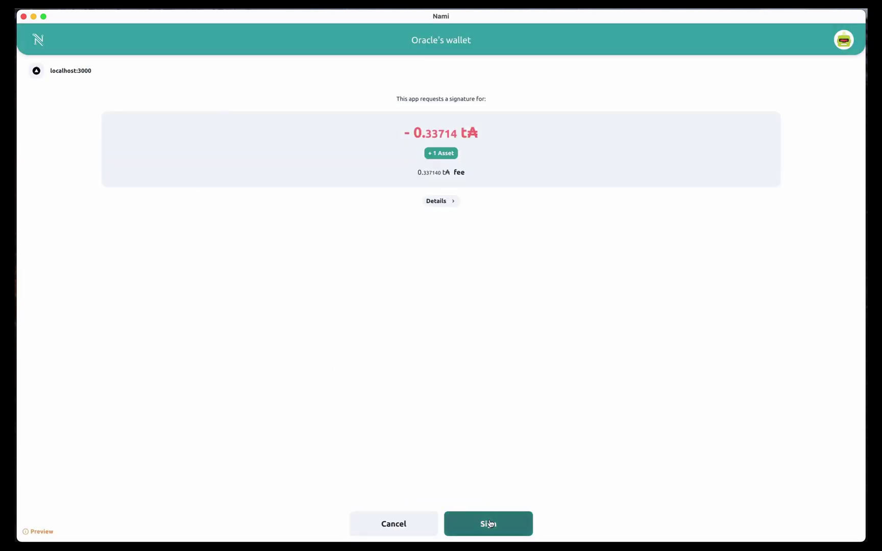
pyautogui.click(507, 529)
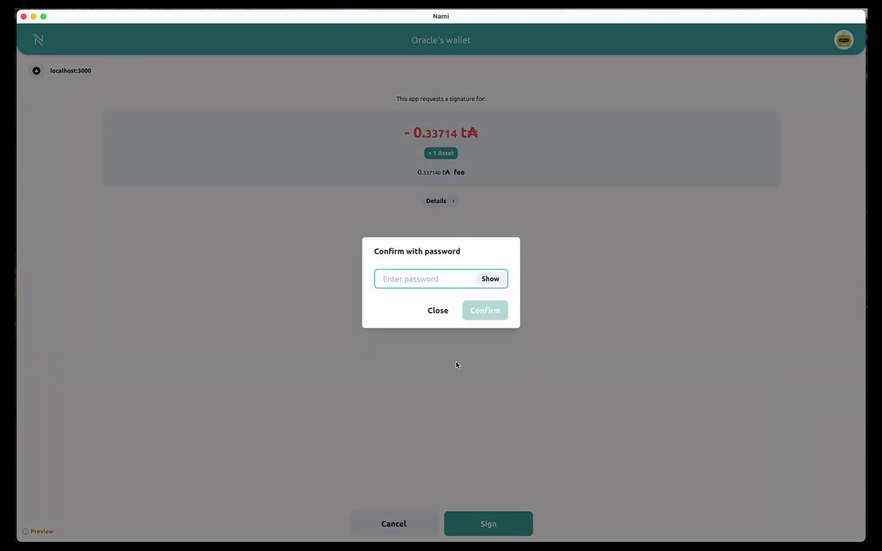
pyautogui.write('••••••')
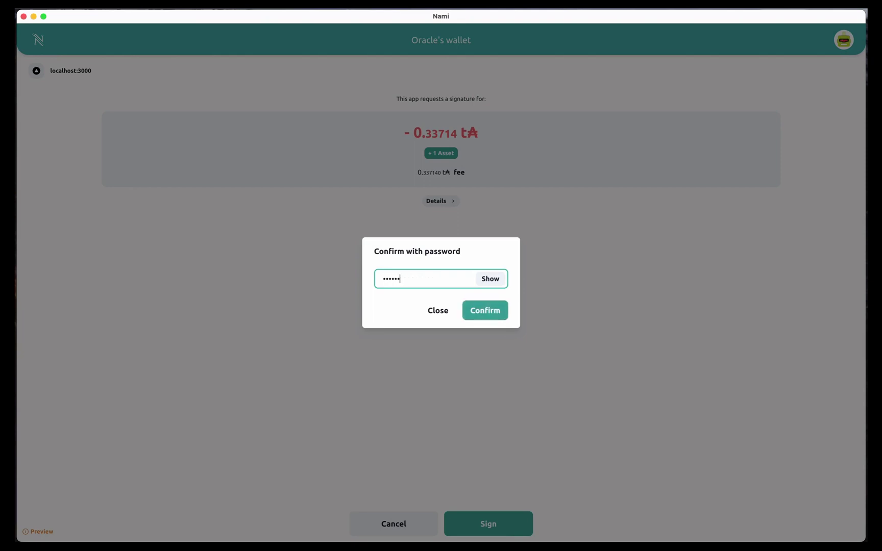
pyautogui.write('••')
pyautogui.press('Return')
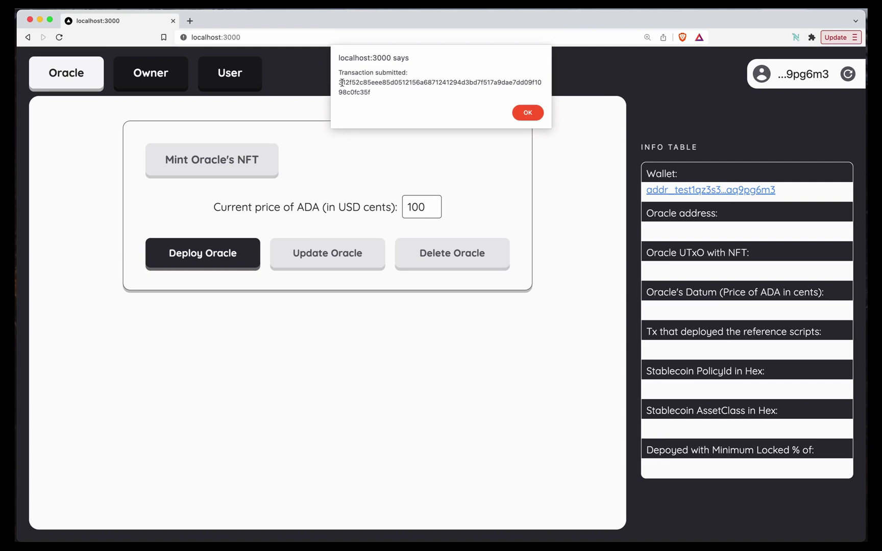
# Select the mint transaction hash, dismiss the alert, and check Nami's 2 assets.
pyautogui.moveTo(340, 80); pyautogui.dragTo(383, 94)
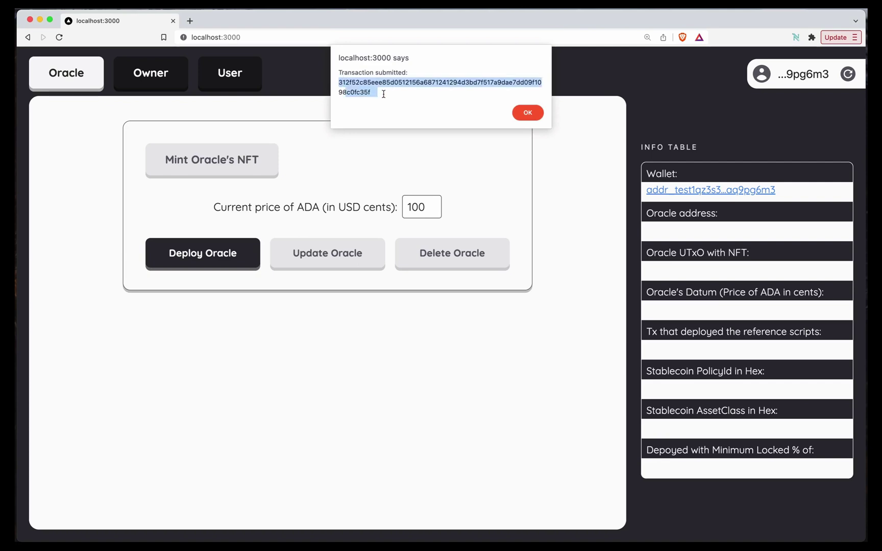
pyautogui.click(527, 113)
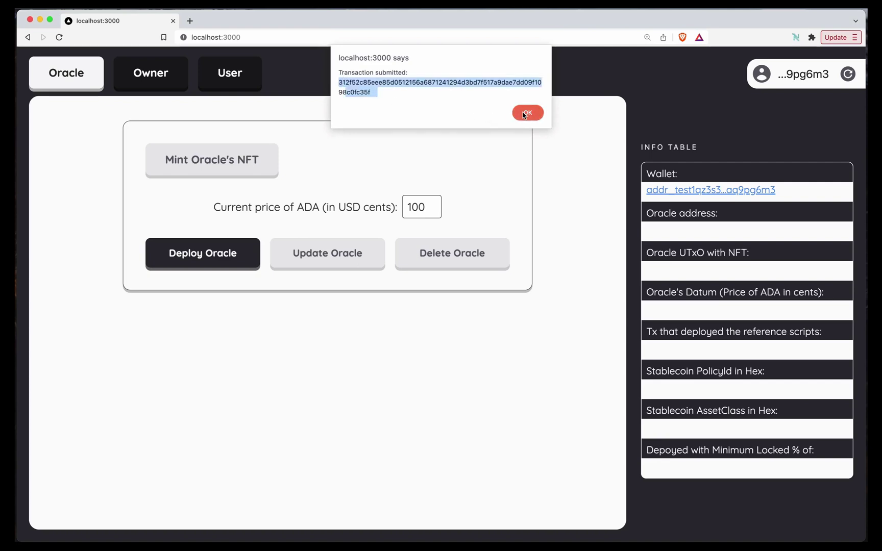
pyautogui.click(794, 37)
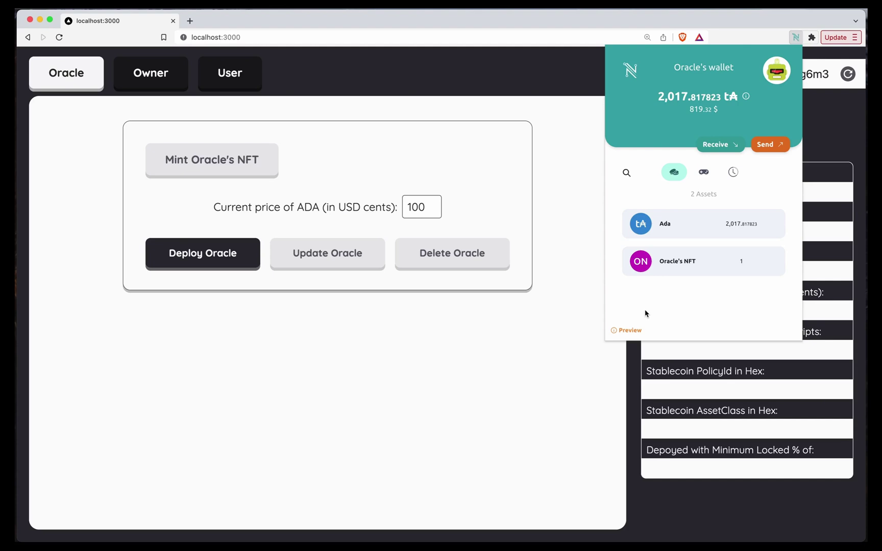
# Start the oracle deployment and review Oracle's NFT going to the contract address.
pyautogui.click(170, 309)
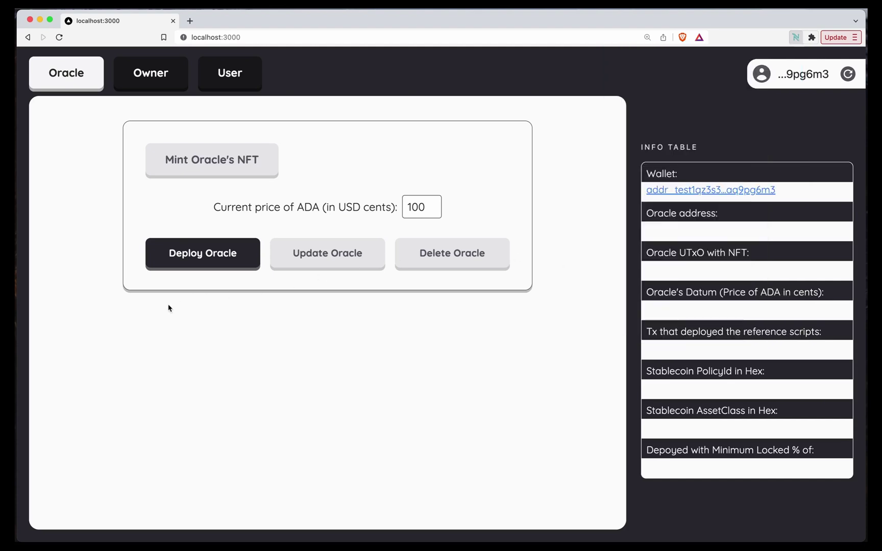
pyautogui.click(223, 257)
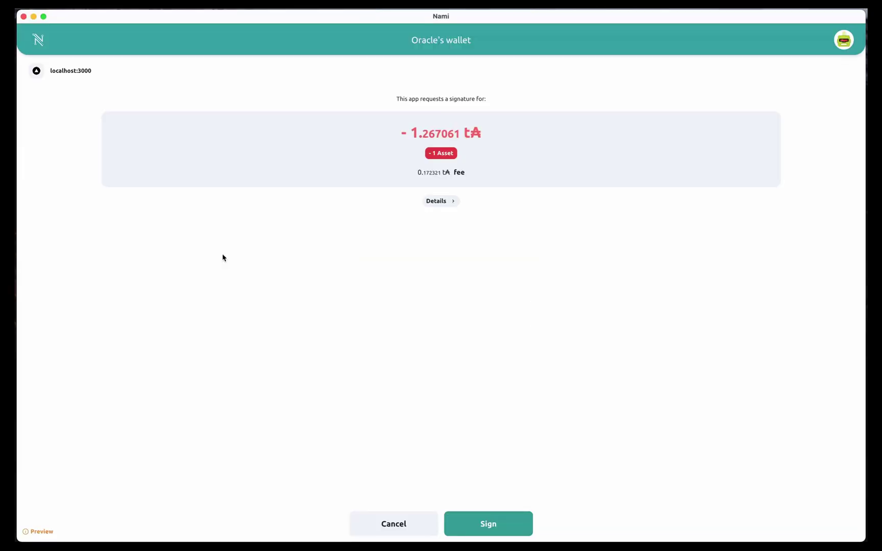
pyautogui.click(443, 160)
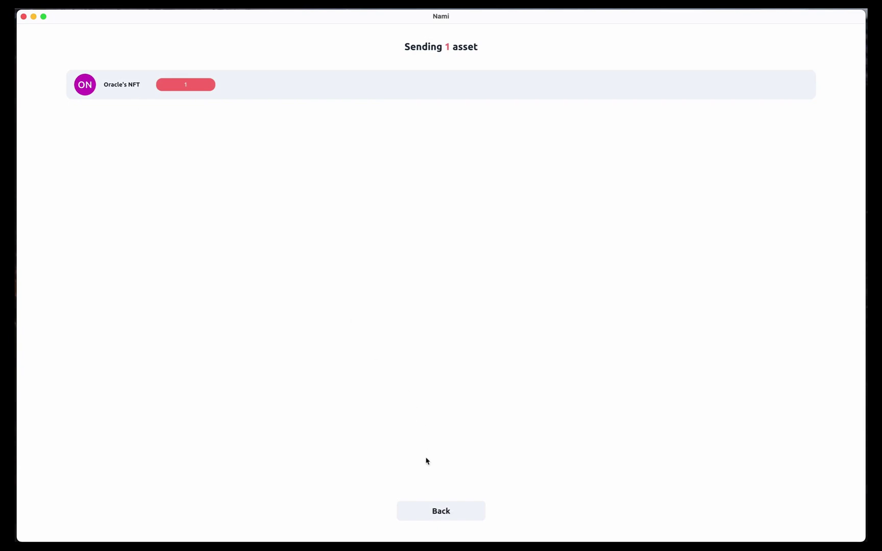
pyautogui.click(442, 514)
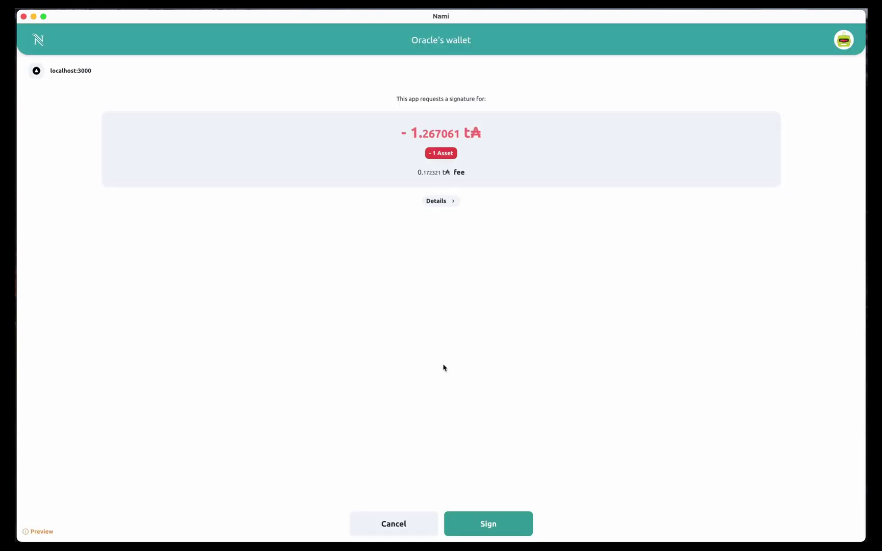
pyautogui.click(442, 206)
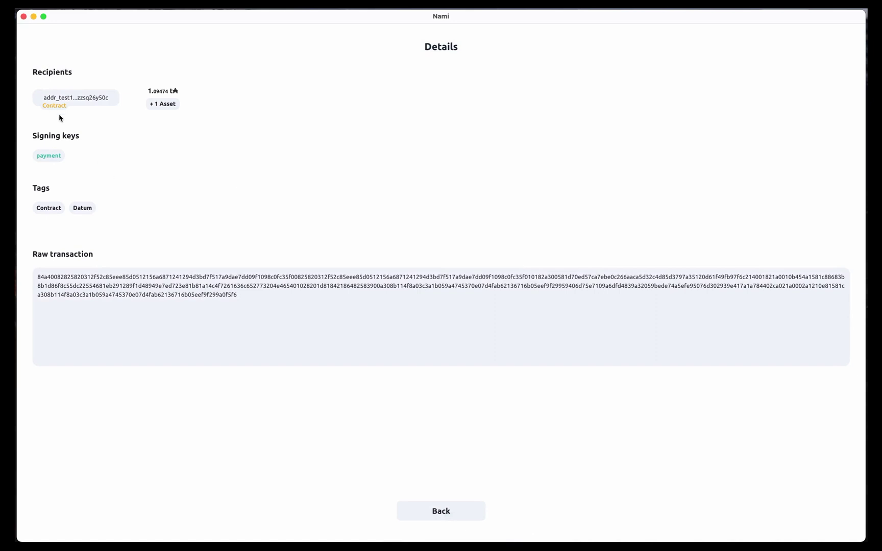
pyautogui.click(160, 105)
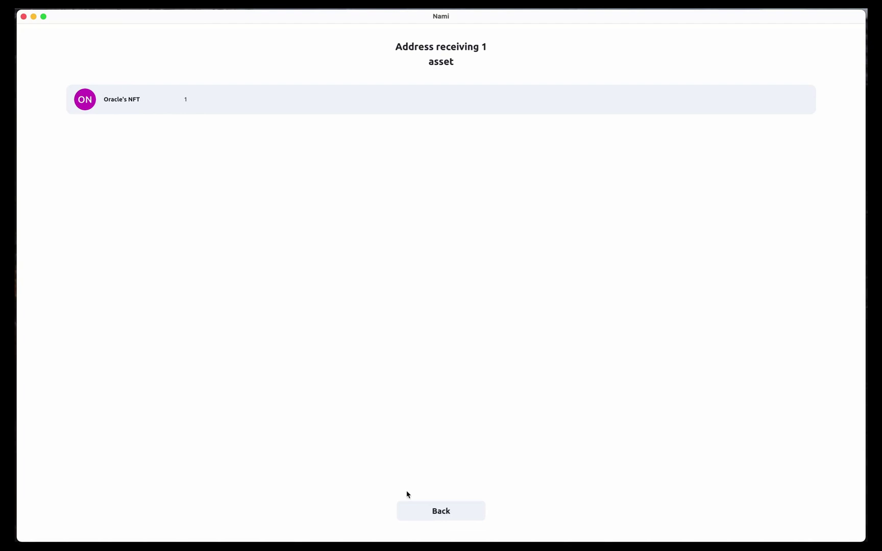
pyautogui.click(443, 517)
pyautogui.click(442, 517)
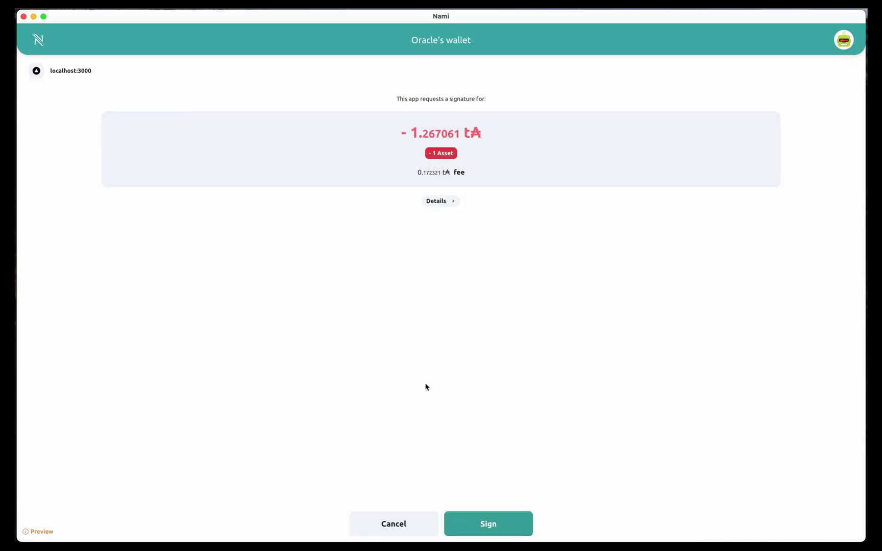
# Sign the oracle deployment transaction with the wallet password.
pyautogui.click(472, 515)
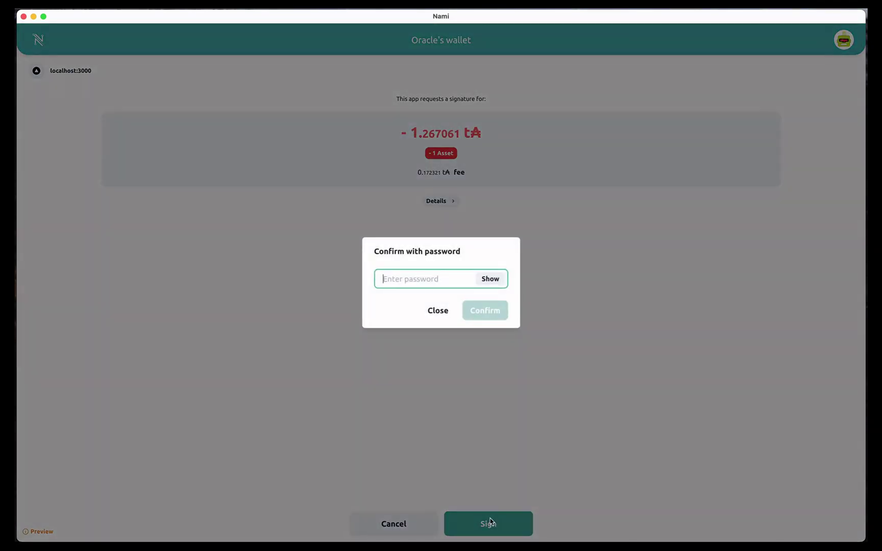
pyautogui.write('•••••••')
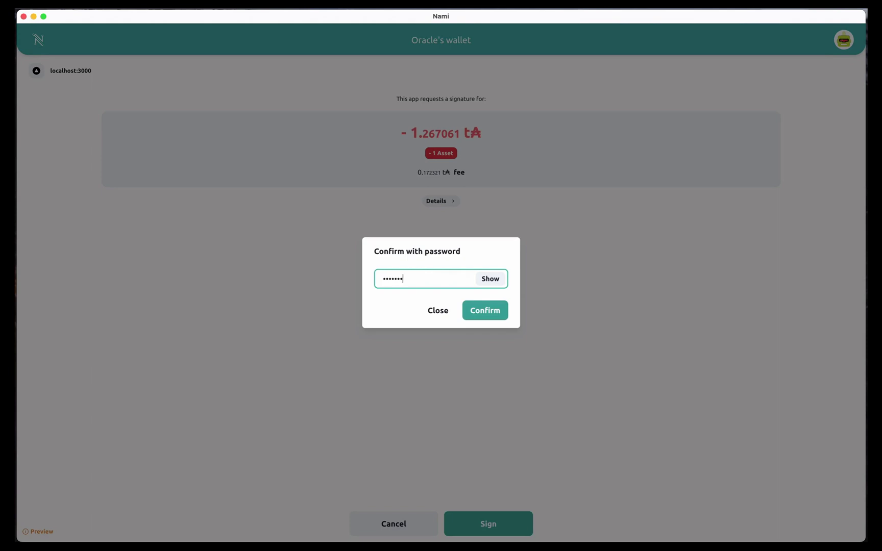
pyautogui.press('Return')
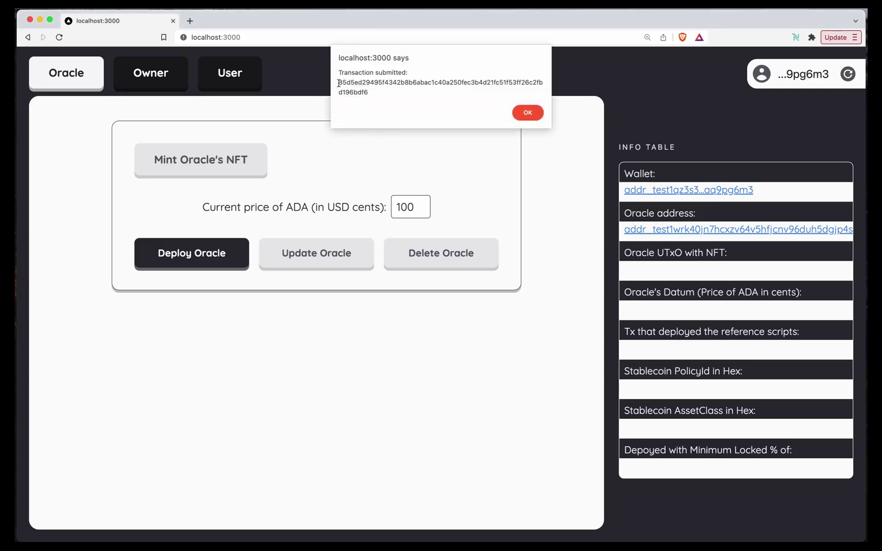
# Select the deployment transaction hash, dismiss the alert, and check the oracle wallet's balance.
pyautogui.moveTo(339, 81); pyautogui.dragTo(374, 92)
pyautogui.click(527, 113)
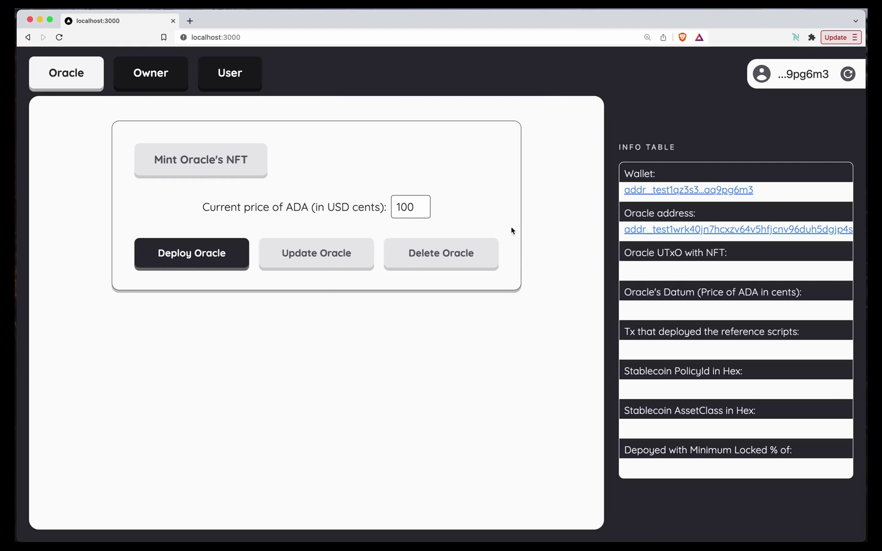
pyautogui.click(796, 39)
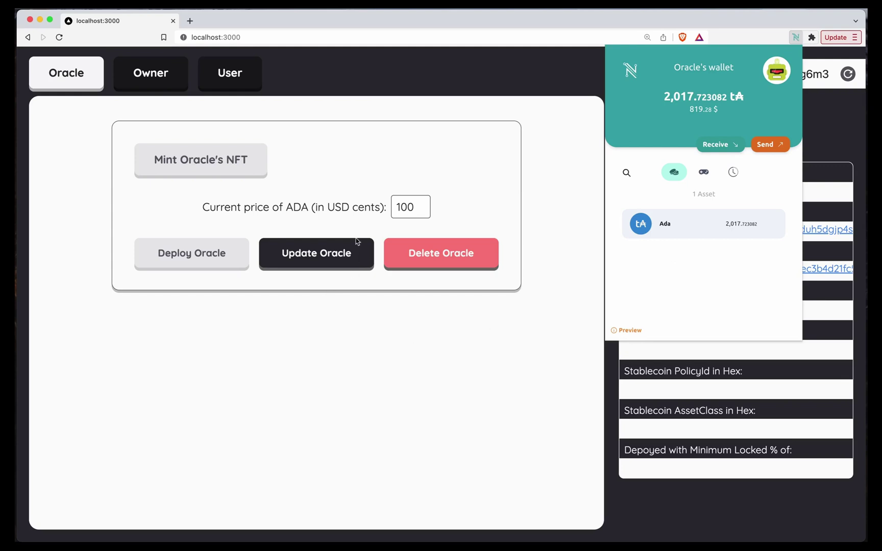
pyautogui.click(321, 313)
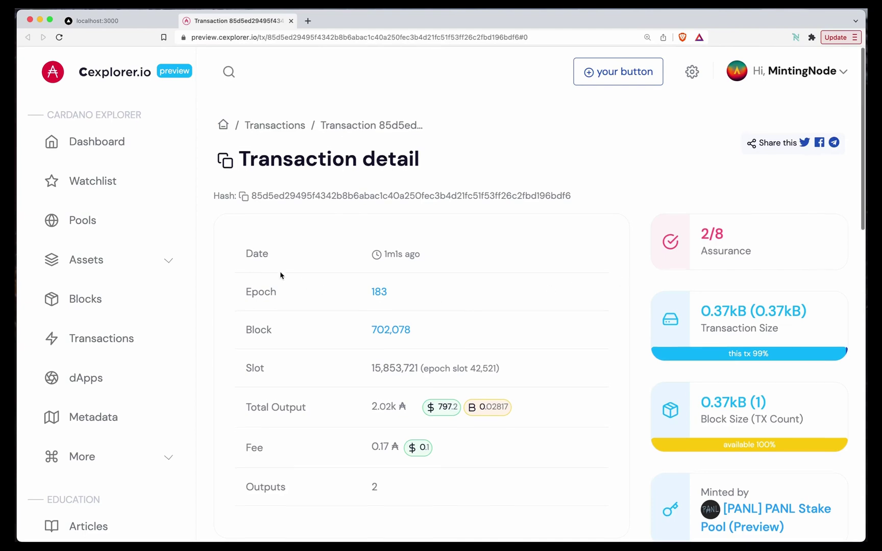
pyautogui.scroll(-6, 295, 282)
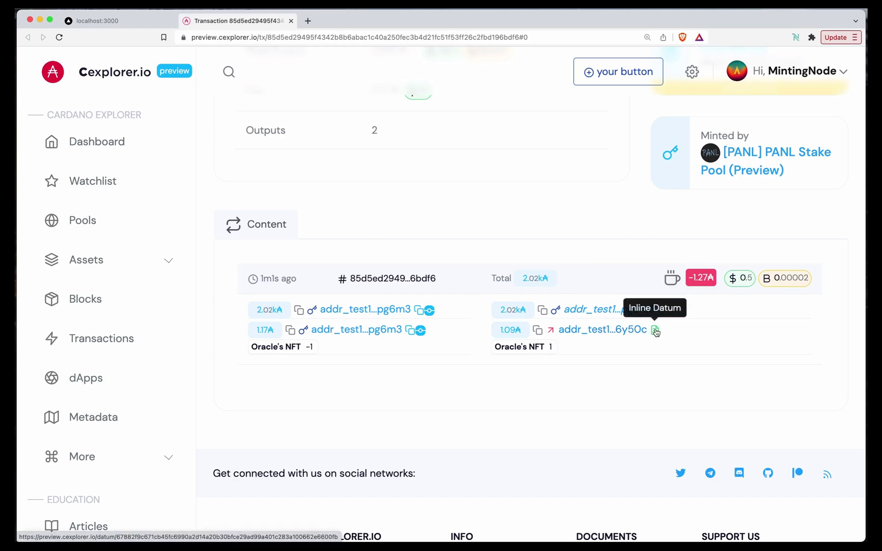
# View the oracle output's inline datum on Cexplorer, mark the price 100, then close the tab.
pyautogui.click(655, 331)
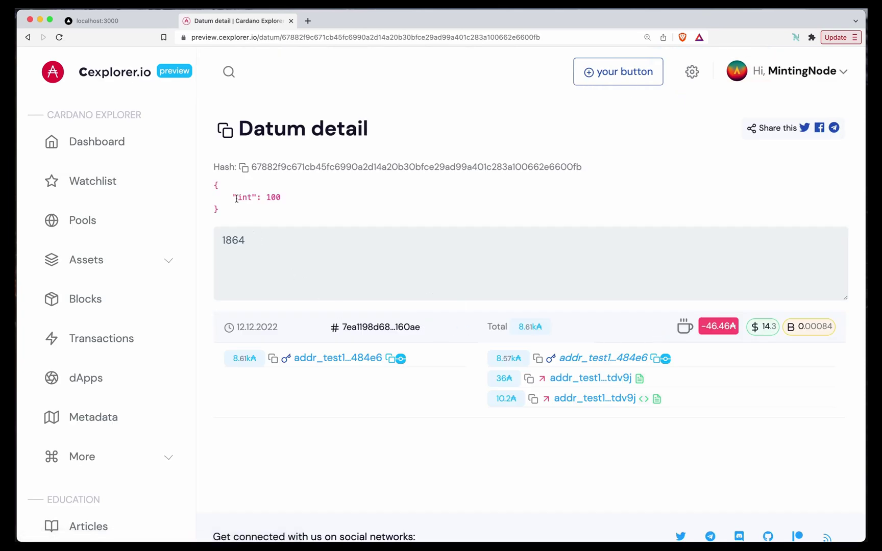
pyautogui.moveTo(235, 195); pyautogui.dragTo(287, 203)
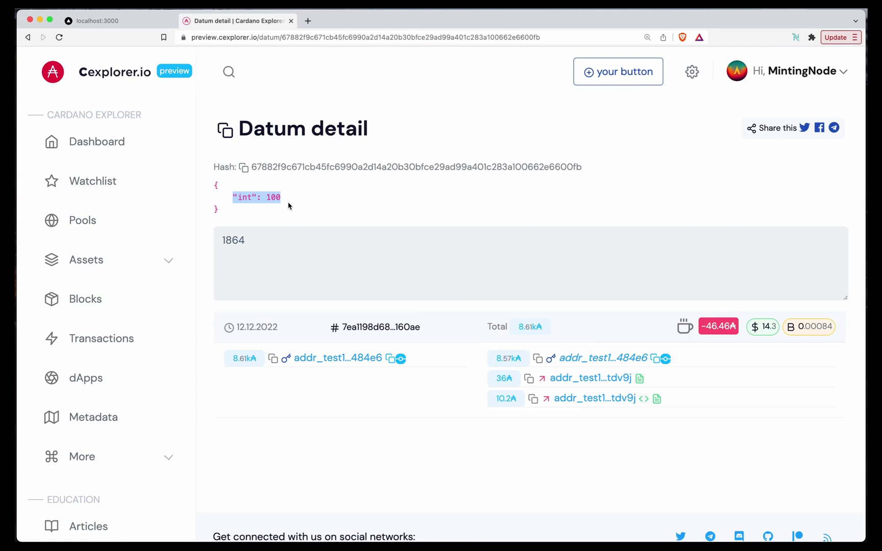
pyautogui.click(291, 20)
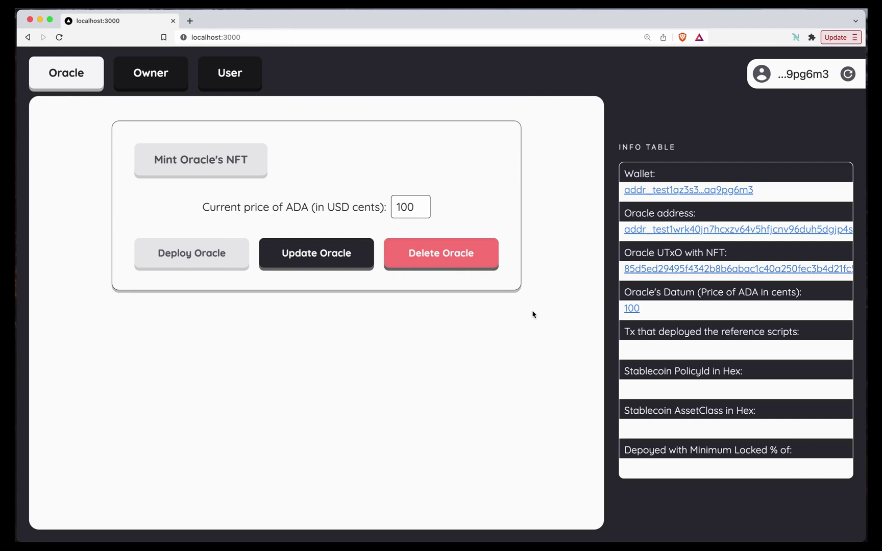
# On the Owner page, switch Nami to the Stablecoin Owner account and refresh the wallet.
pyautogui.click(157, 75)
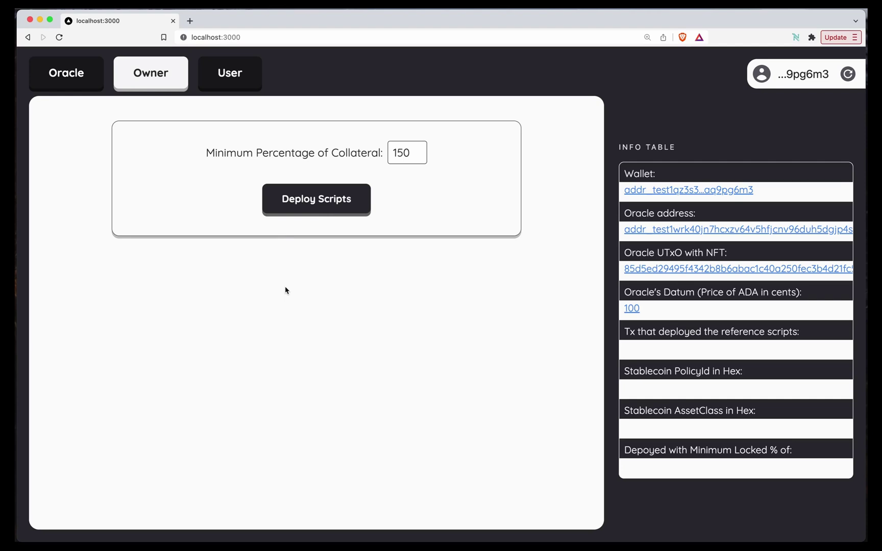
pyautogui.click(794, 37)
pyautogui.click(780, 76)
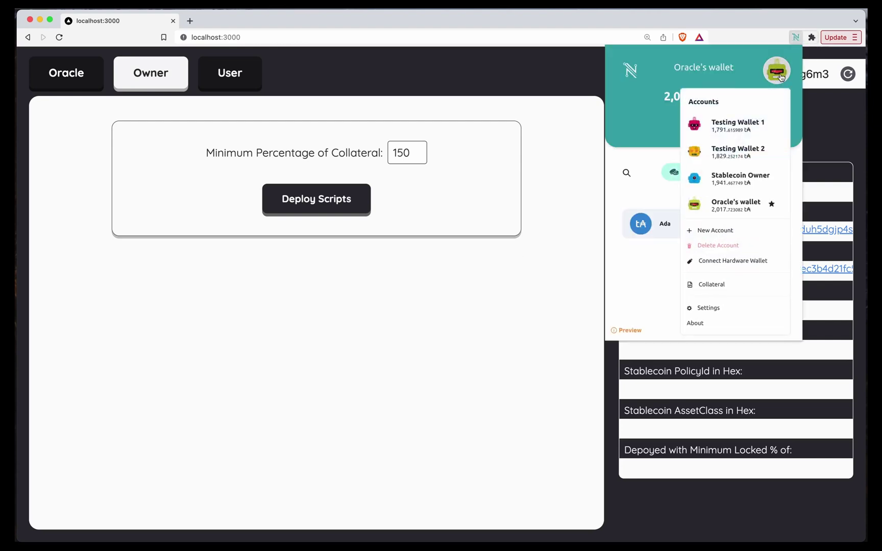
pyautogui.click(733, 180)
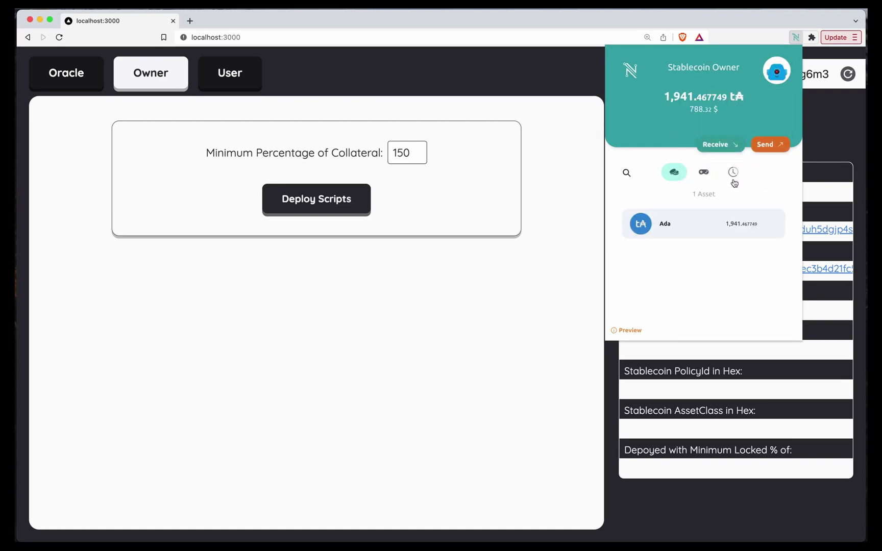
pyautogui.click(827, 118)
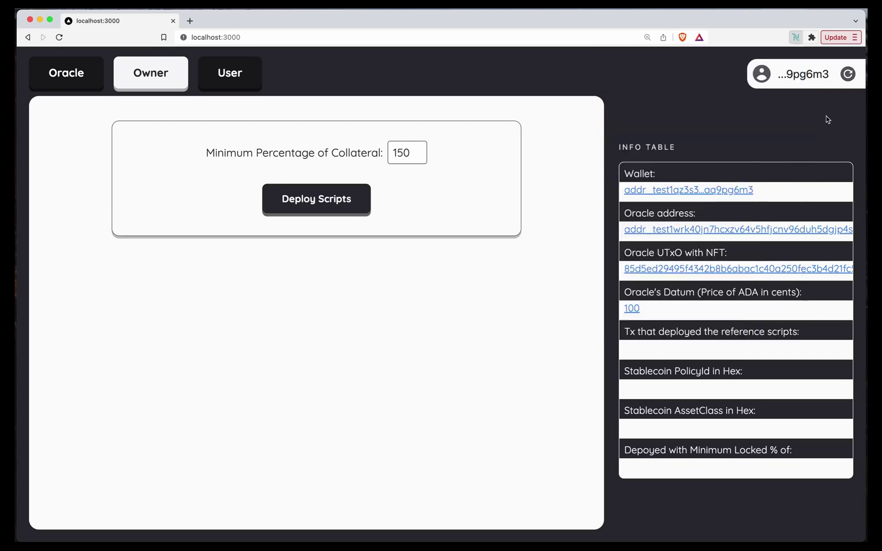
pyautogui.click(845, 75)
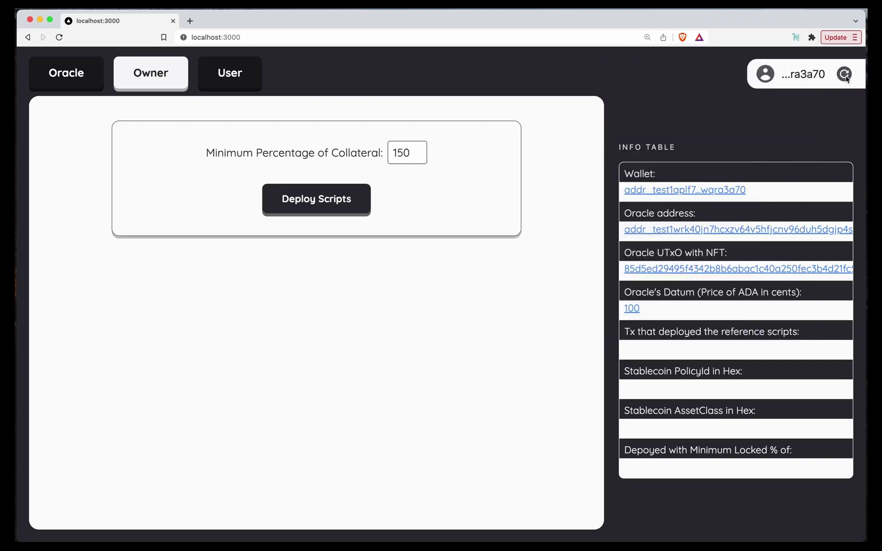
# Deploy the stablecoin scripts and sign the 0.527401 tA-fee transaction in Nami with the wallet password.
pyautogui.click(317, 209)
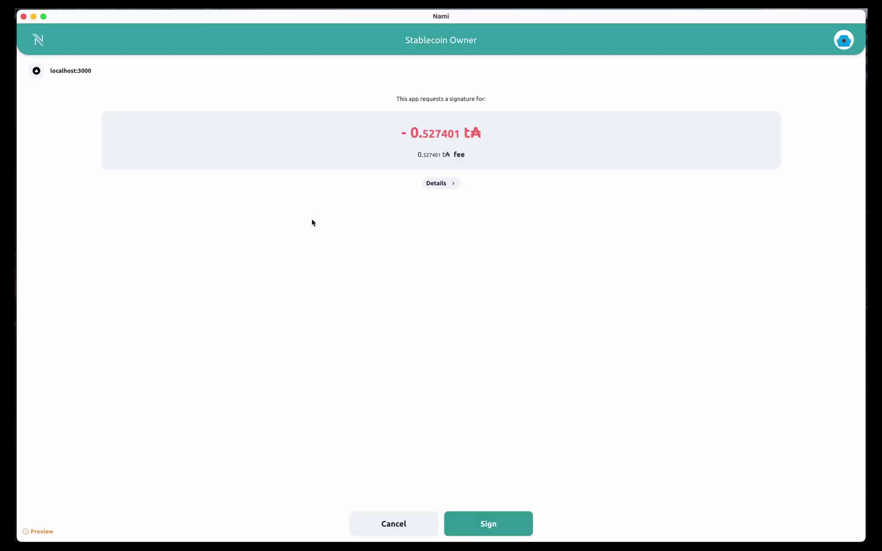
pyautogui.click(498, 520)
pyautogui.write('•••••••')
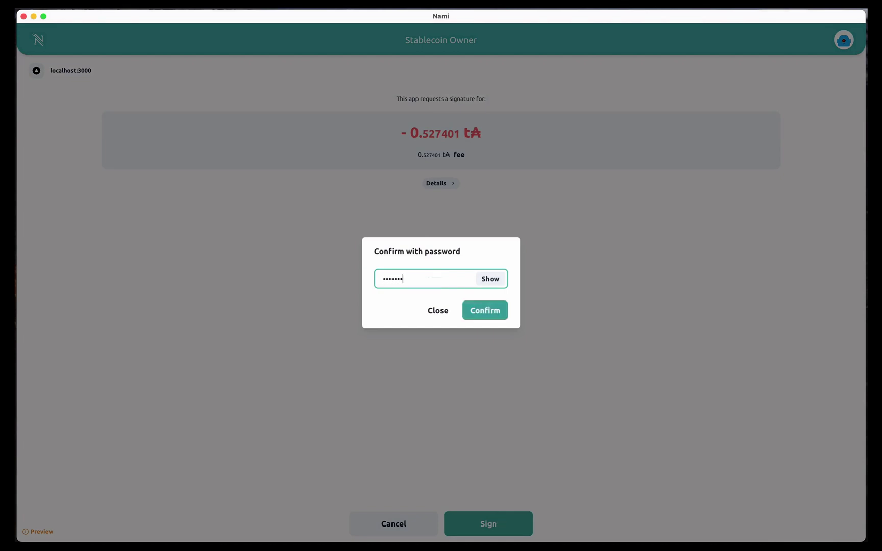
pyautogui.write('••')
pyautogui.press('Return')
pyautogui.moveTo(339, 82); pyautogui.dragTo(373, 91)
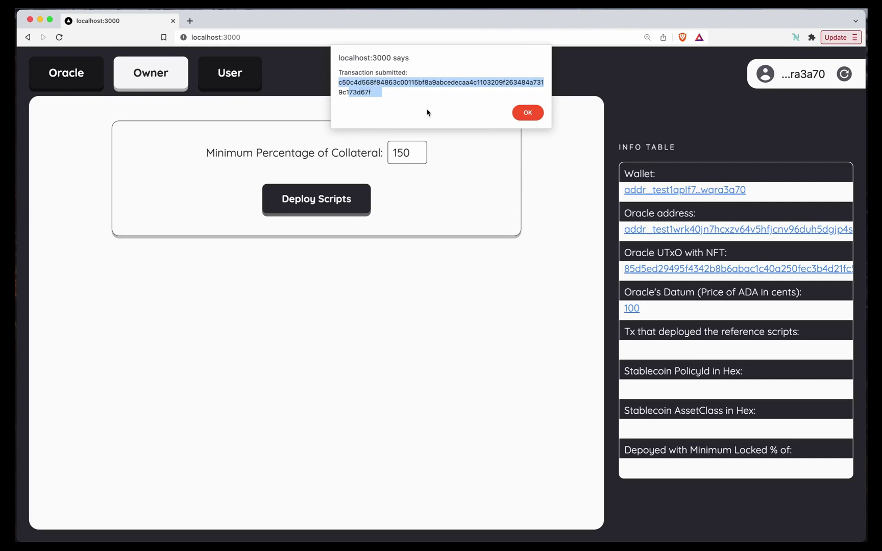
# Dismiss the submission alert so the info table shows the deployment transaction, policy ID, asset class and 150%.
pyautogui.click(527, 112)
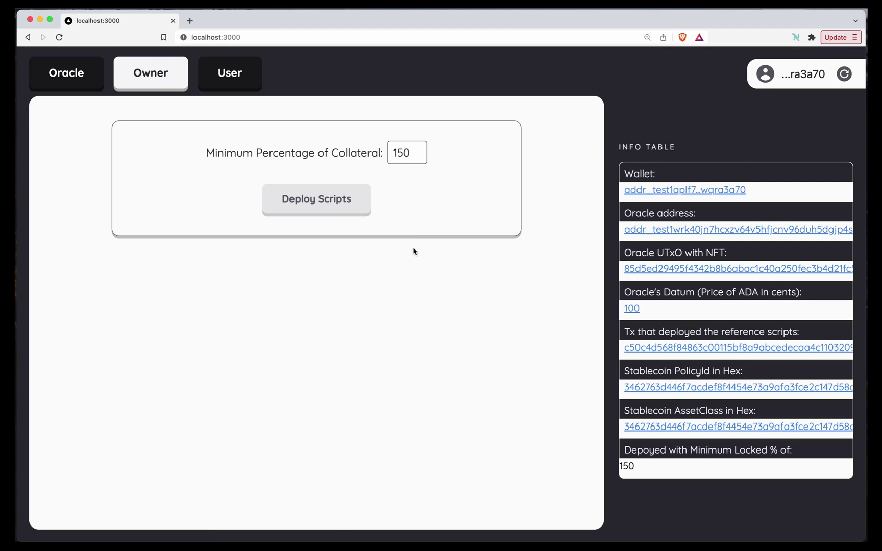
# Open the latest script deployment transaction from the Stablecoin Owner wallet's history in Cexplorer.
pyautogui.click(794, 36)
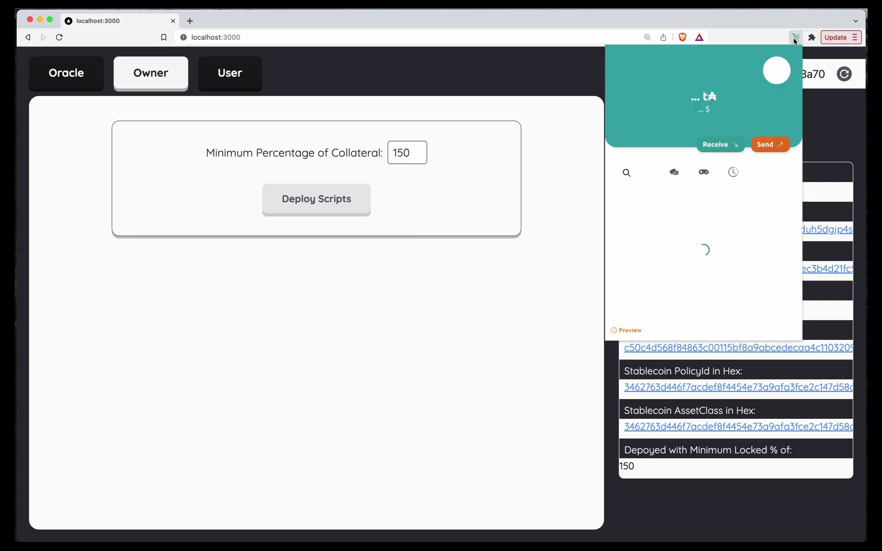
pyautogui.click(732, 173)
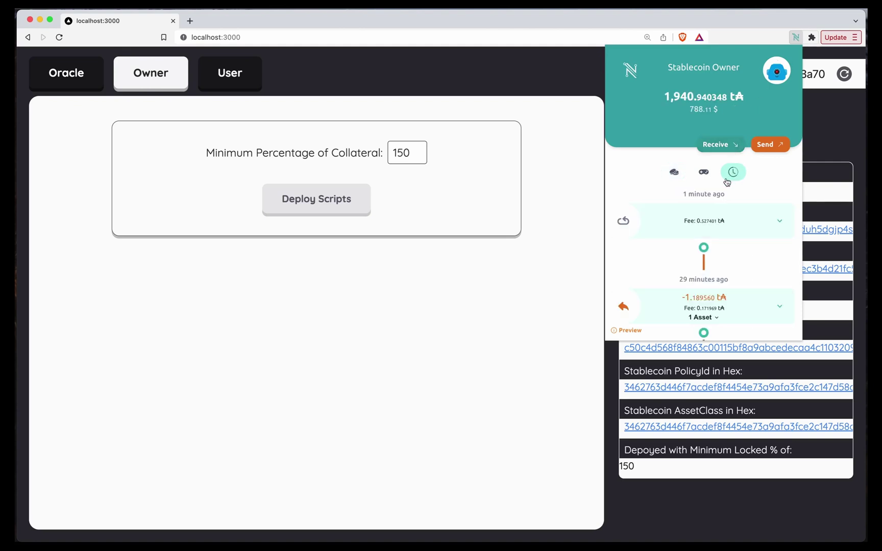
pyautogui.click(749, 226)
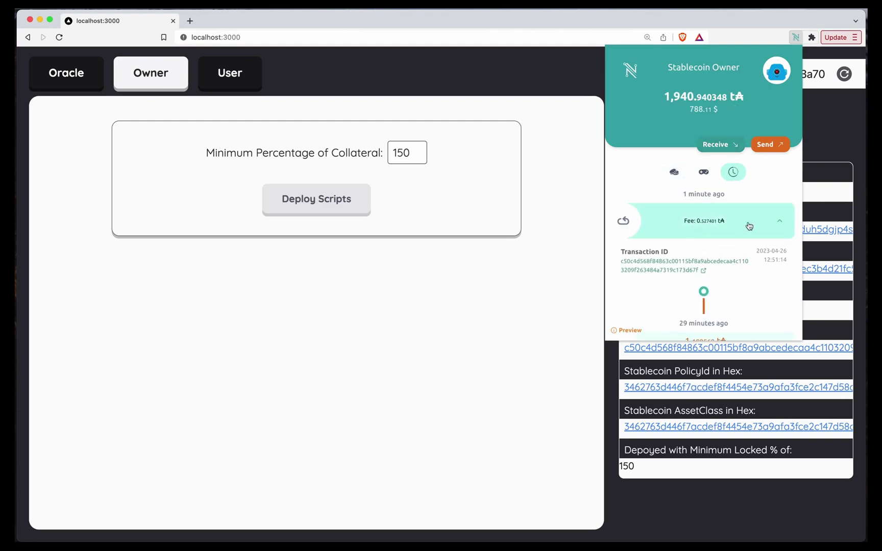
pyautogui.click(660, 274)
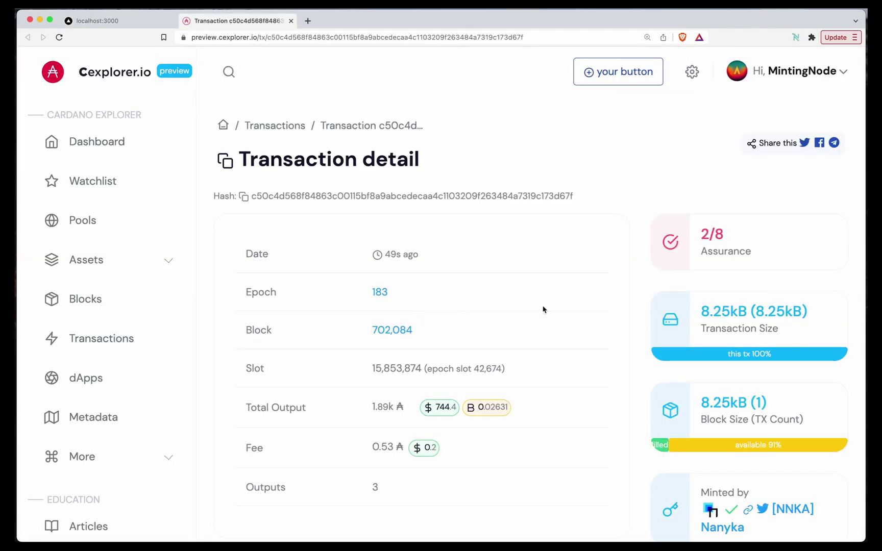
# Copy the deployment transaction hash and open the address that received its outputs.
pyautogui.scroll(-2, 334, 307)
pyautogui.scroll(-6, 335, 307)
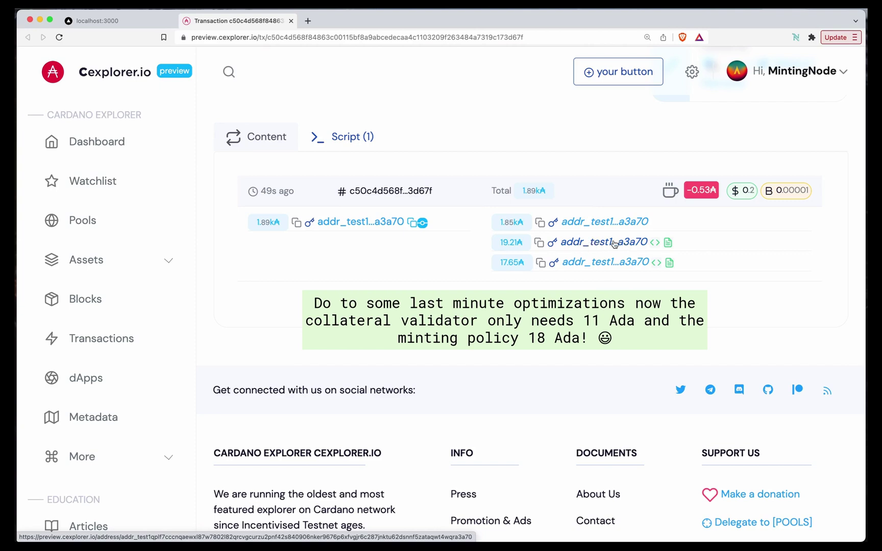
pyautogui.scroll(10, 614, 244)
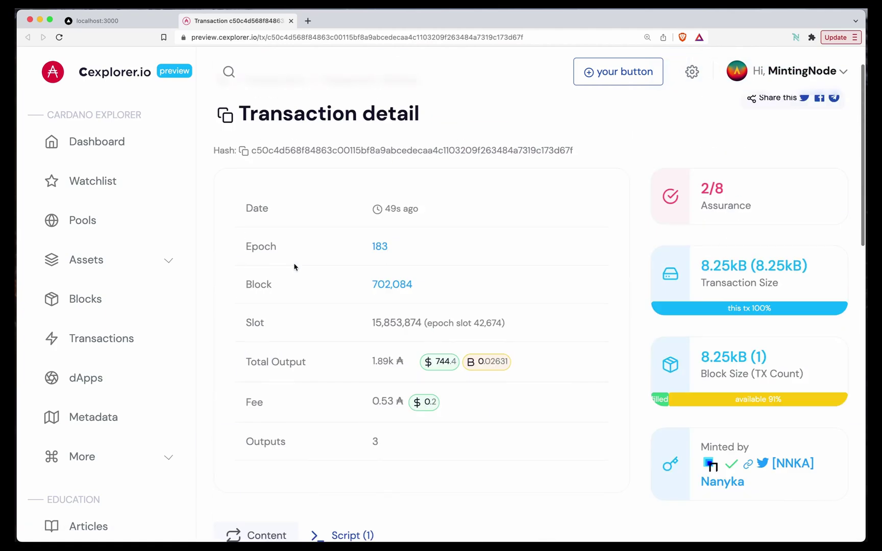
pyautogui.moveTo(252, 196); pyautogui.dragTo(263, 196)
pyautogui.click(244, 196)
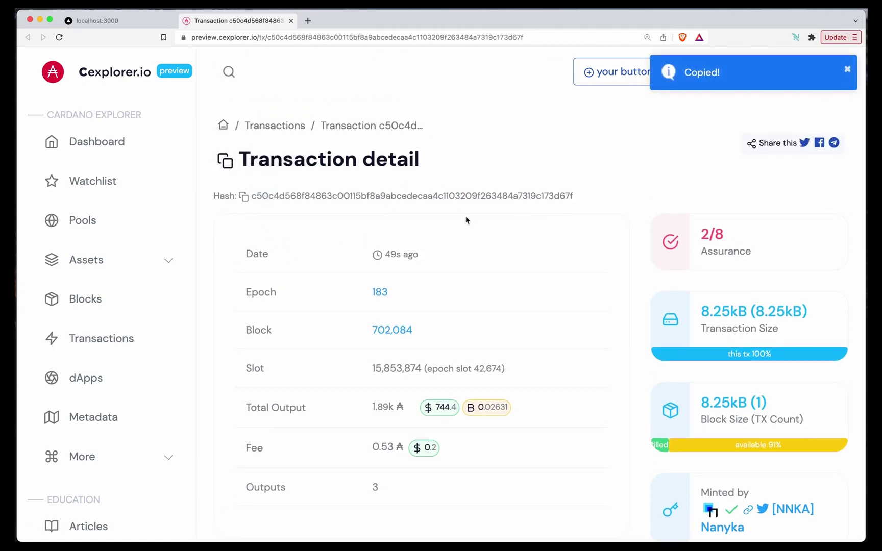
pyautogui.scroll(-8, 484, 245)
pyautogui.click(615, 286)
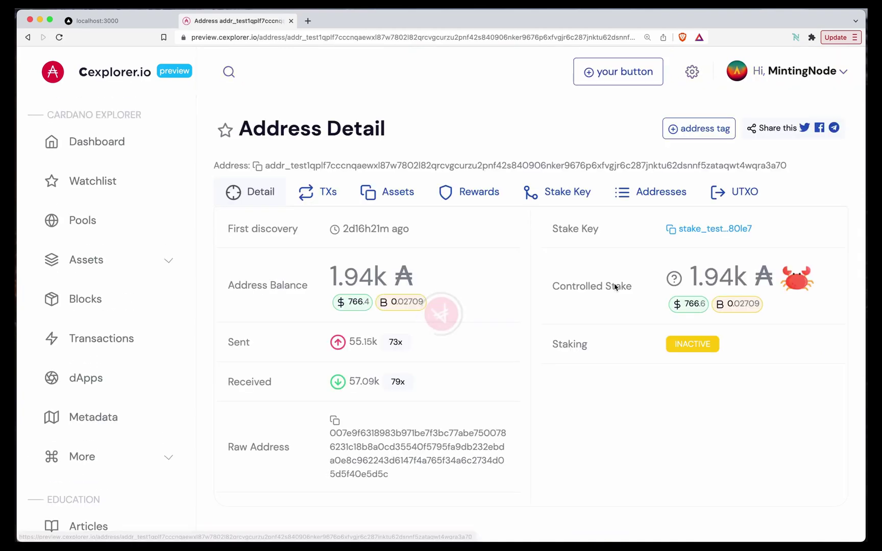
# List the address's 6 UTxOs and inspect the deployment outputs' indexes 0, 1, 2 and lovelace amounts.
pyautogui.click(735, 193)
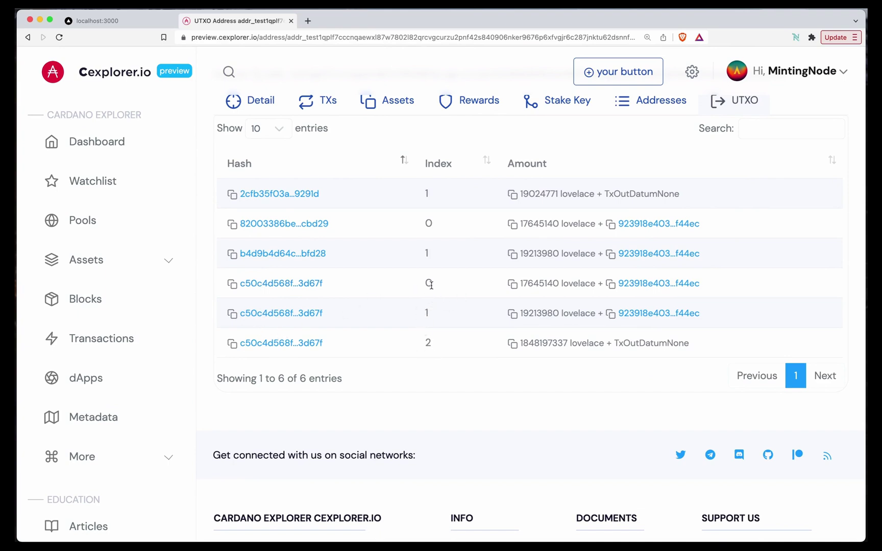
pyautogui.moveTo(407, 283); pyautogui.dragTo(459, 283)
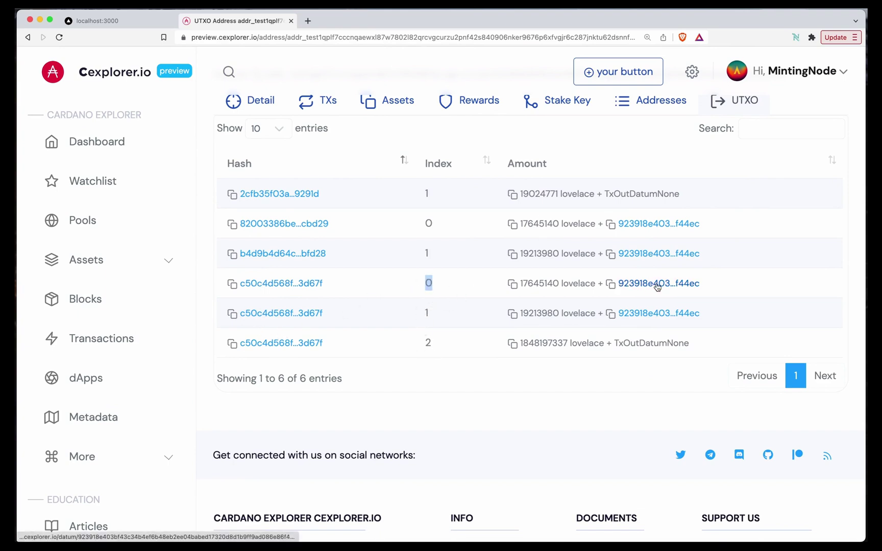
pyautogui.click(553, 286)
pyautogui.moveTo(584, 285); pyautogui.dragTo(573, 315)
pyautogui.click(526, 309)
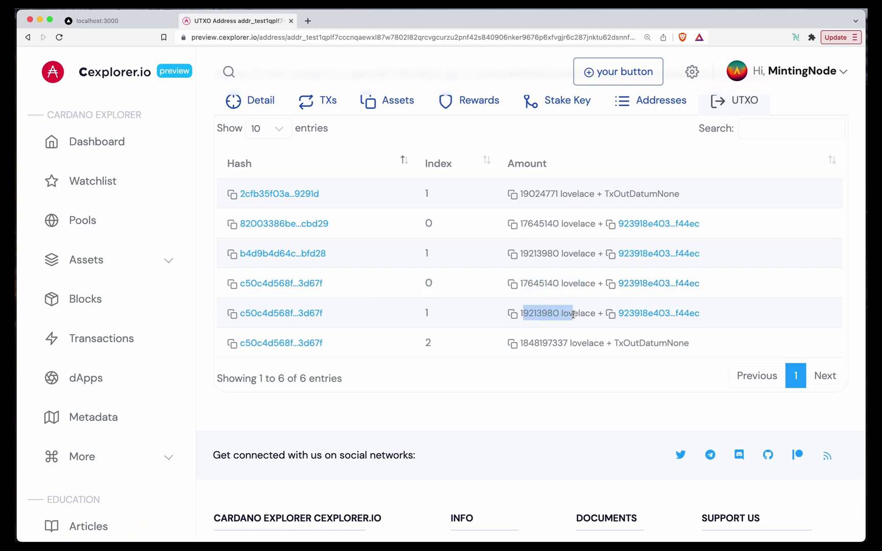
pyautogui.click(573, 315)
pyautogui.moveTo(528, 343); pyautogui.dragTo(538, 343)
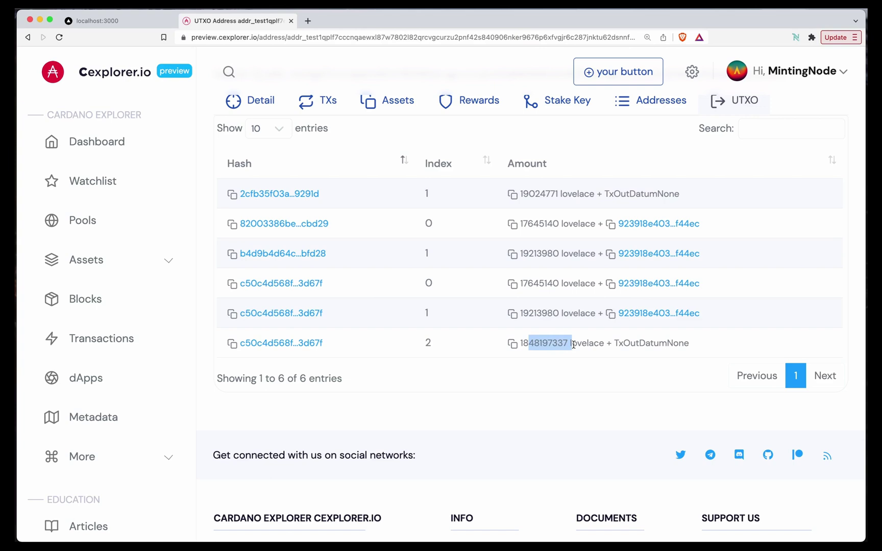
pyautogui.click(574, 345)
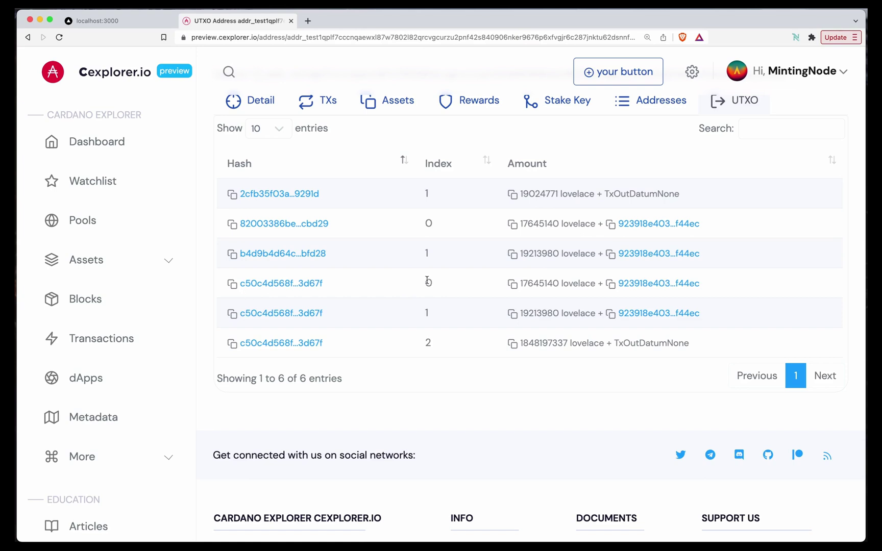
pyautogui.moveTo(427, 282); pyautogui.dragTo(435, 285)
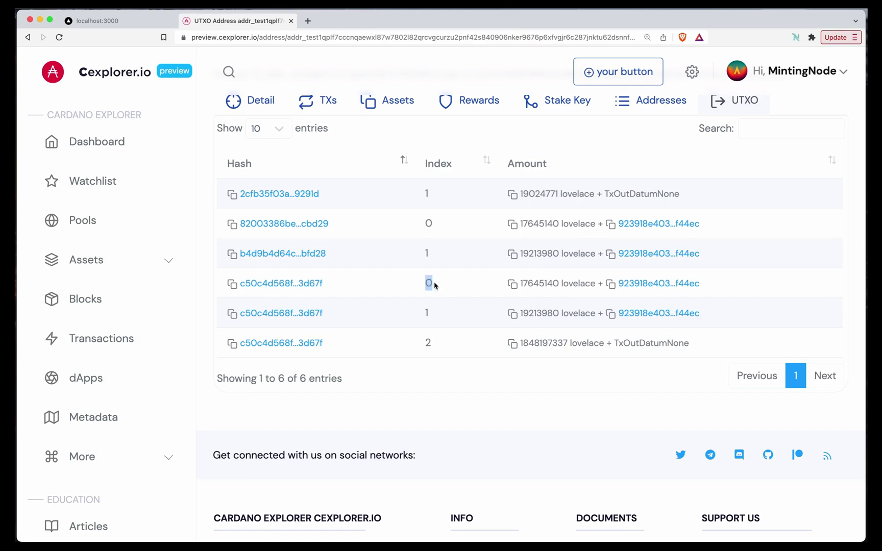
pyautogui.click(426, 310)
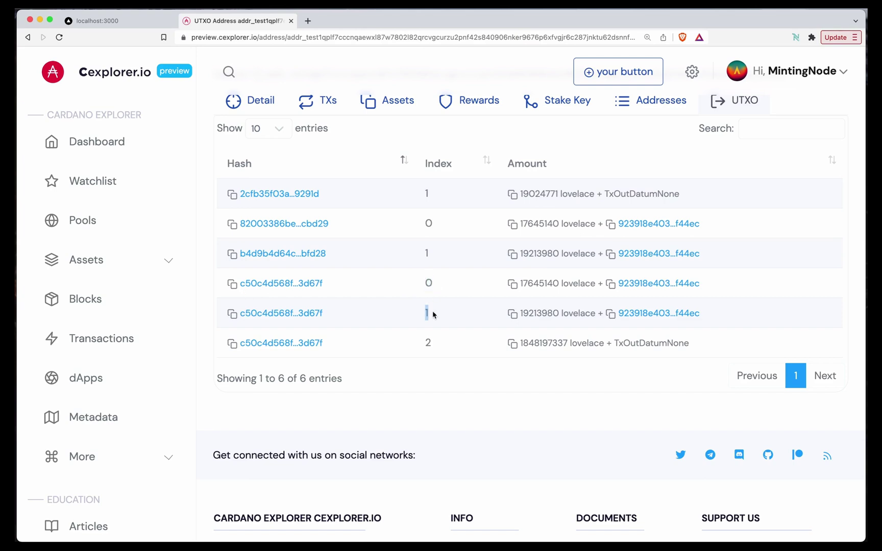
# On the dApp's User page, enter the deployment hash with #0 as the collateral UTxO reference.
pyautogui.click(117, 25)
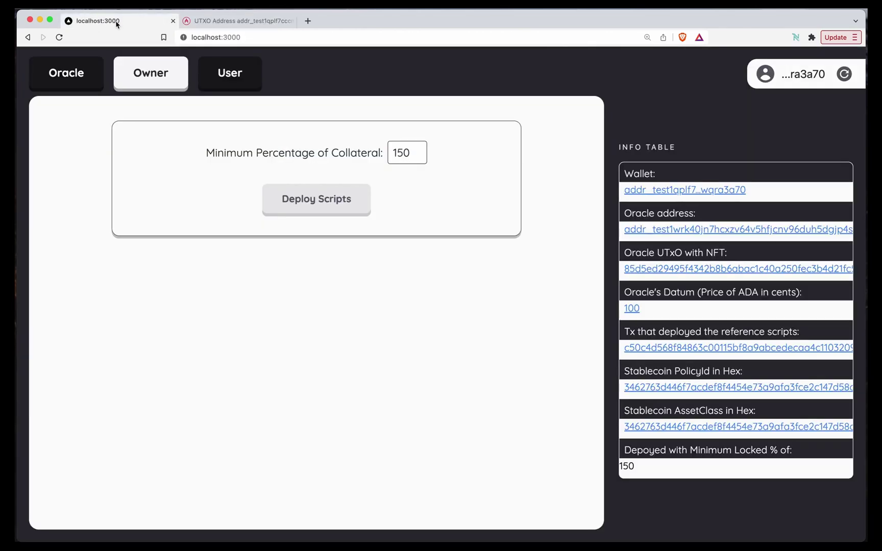
pyautogui.click(233, 82)
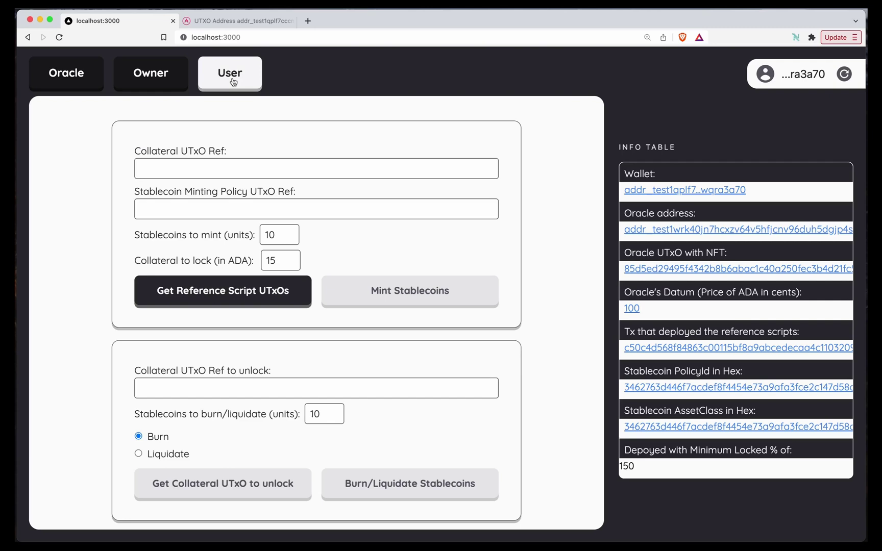
pyautogui.click(181, 172)
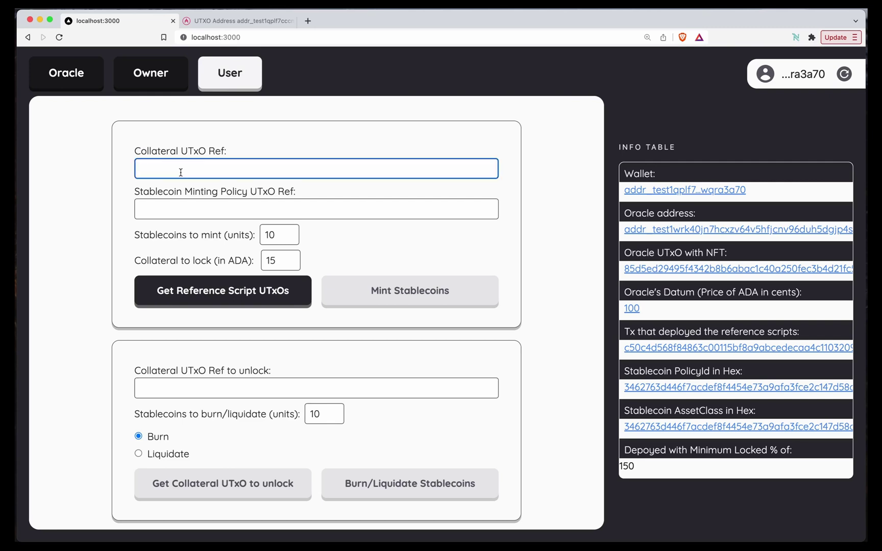
pyautogui.press('super+v')
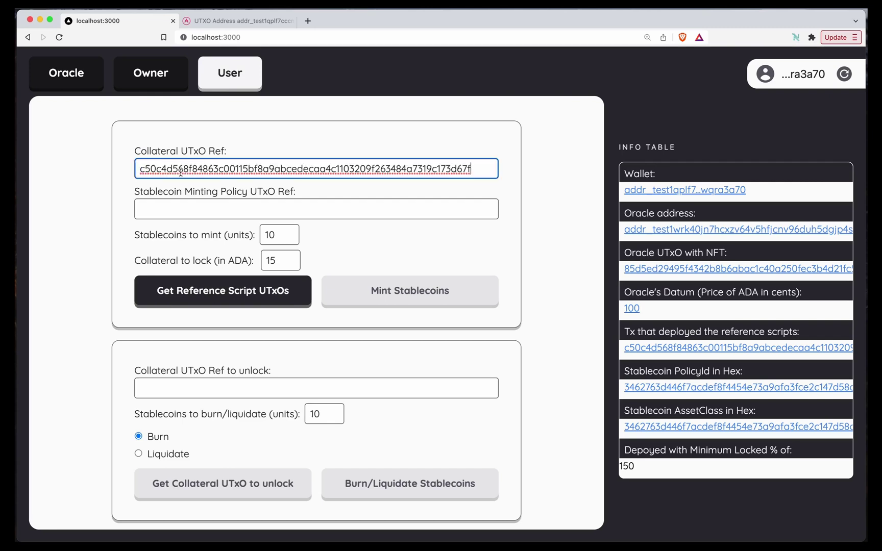
pyautogui.write('#0')
# Enter the deployment hash with #1 as the minting-policy reference and fetch the reference script UTxOs.
pyautogui.click(194, 209)
pyautogui.press('super+v')
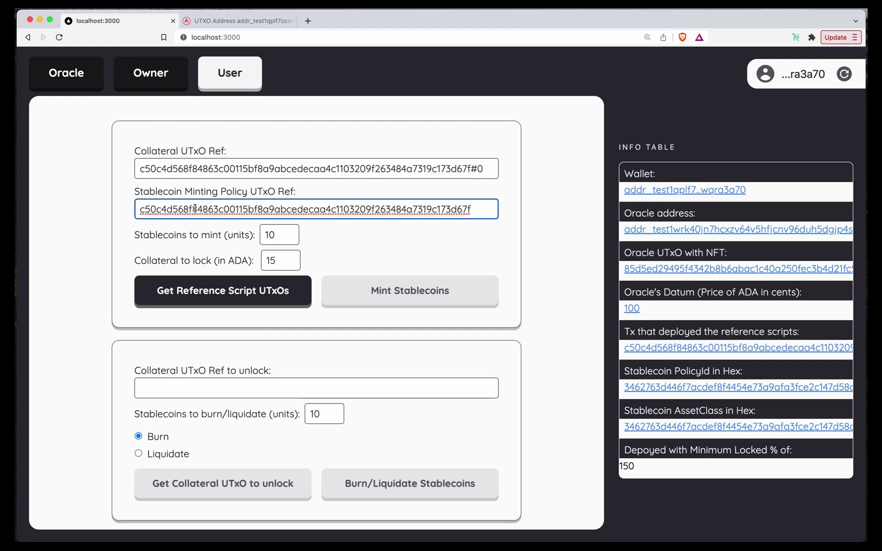
pyautogui.write('#1')
pyautogui.click(223, 294)
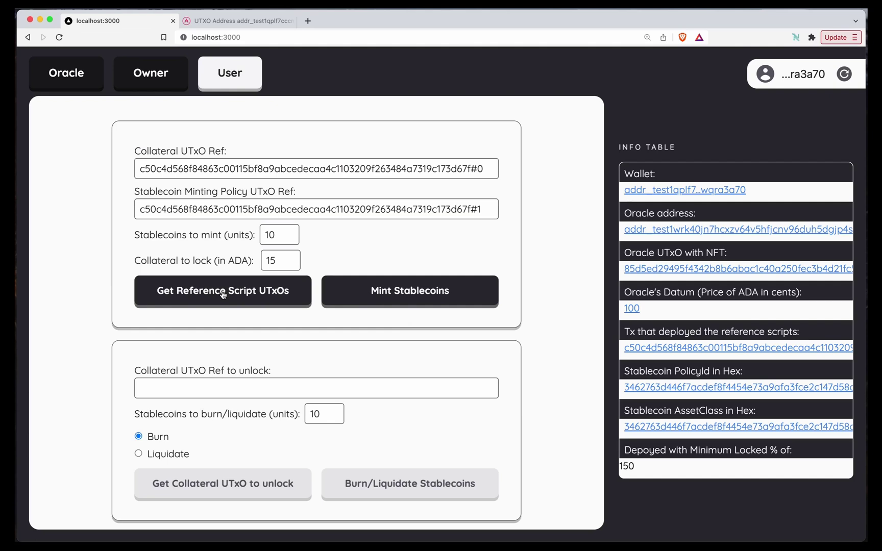
# Switch Nami to Testing Wallet 1 and refresh the dApp's connected wallet.
pyautogui.click(796, 39)
pyautogui.click(776, 71)
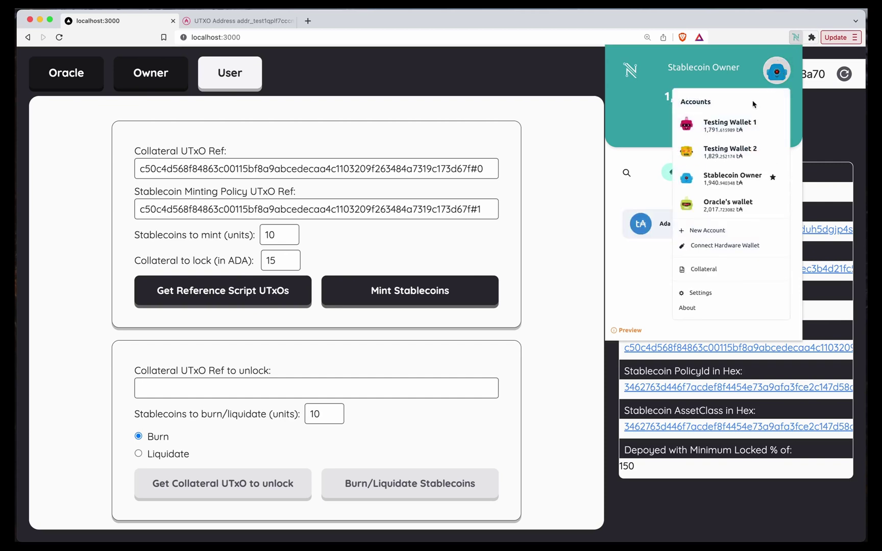
pyautogui.click(712, 126)
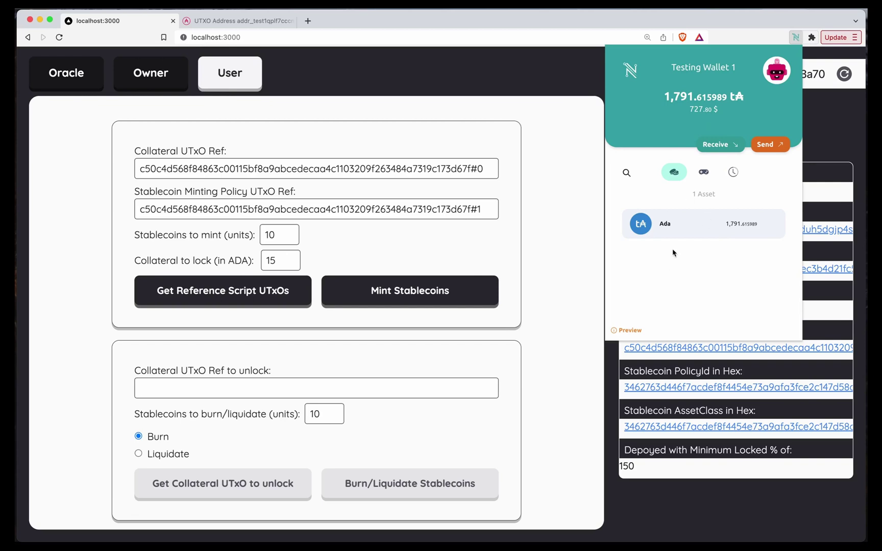
pyautogui.click(574, 199)
pyautogui.click(844, 74)
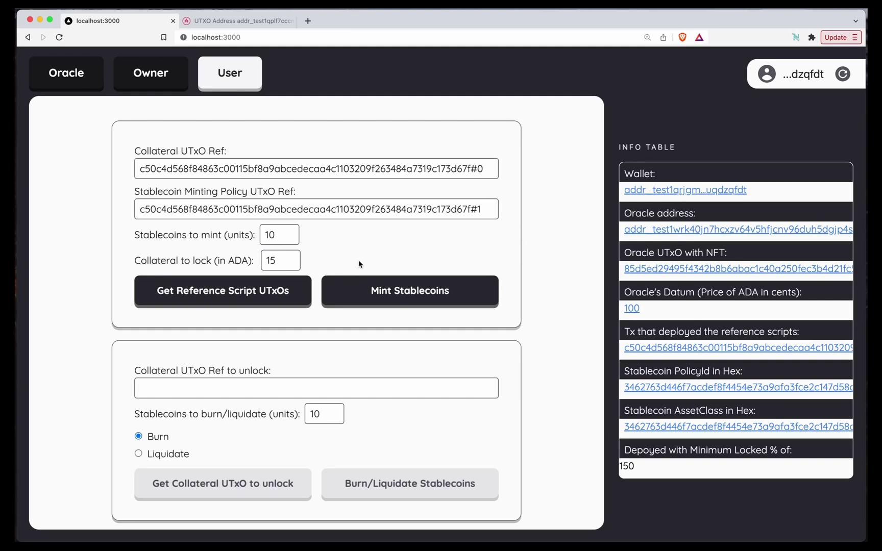
# Mint 10 stablecoins against 15 ADA and review the received asset and transaction details in Nami.
pyautogui.click(404, 294)
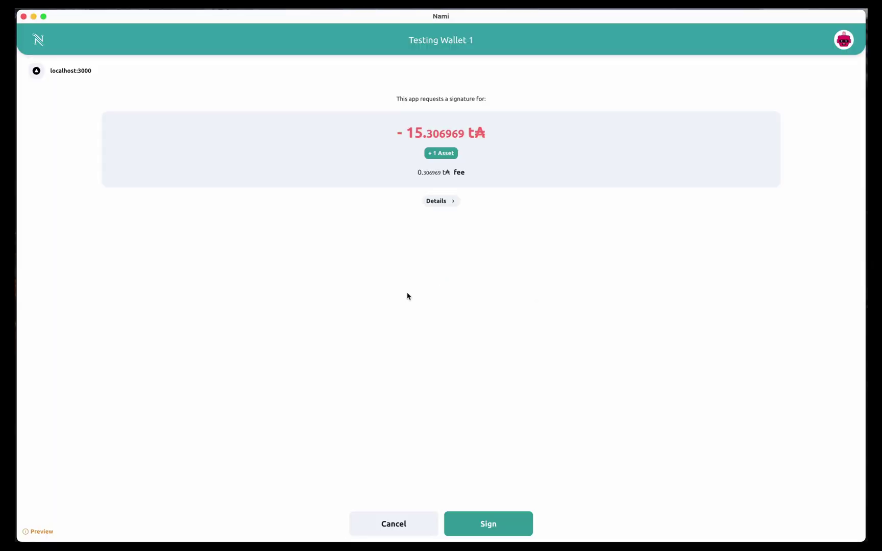
pyautogui.click(439, 155)
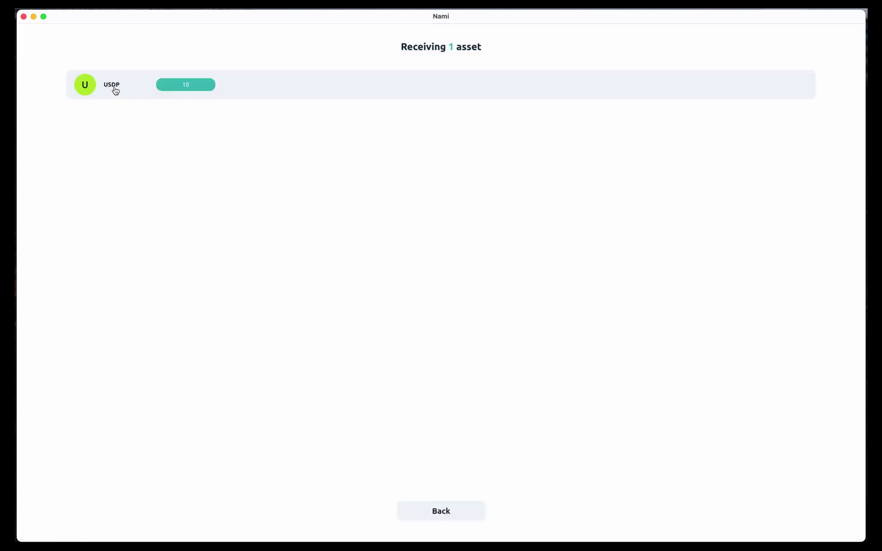
pyautogui.click(450, 507)
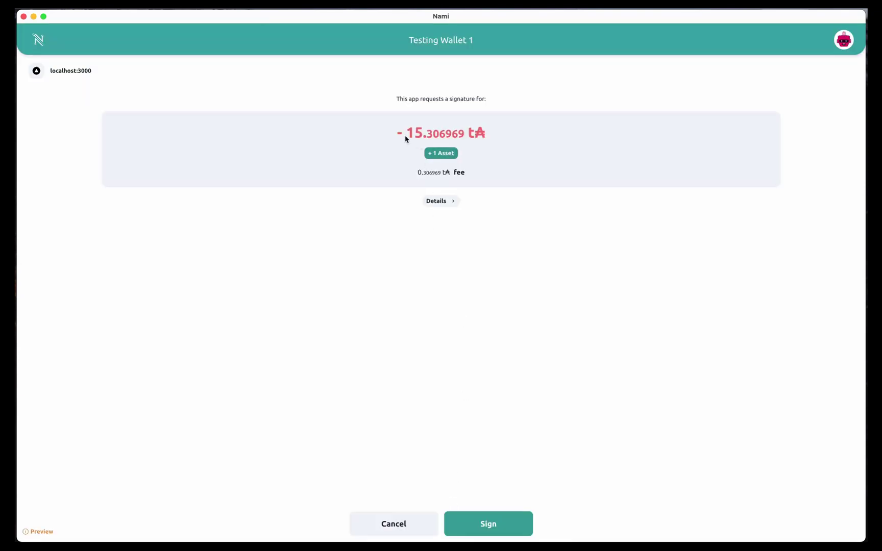
pyautogui.moveTo(404, 132); pyautogui.dragTo(422, 132)
pyautogui.click(422, 132)
pyautogui.click(437, 204)
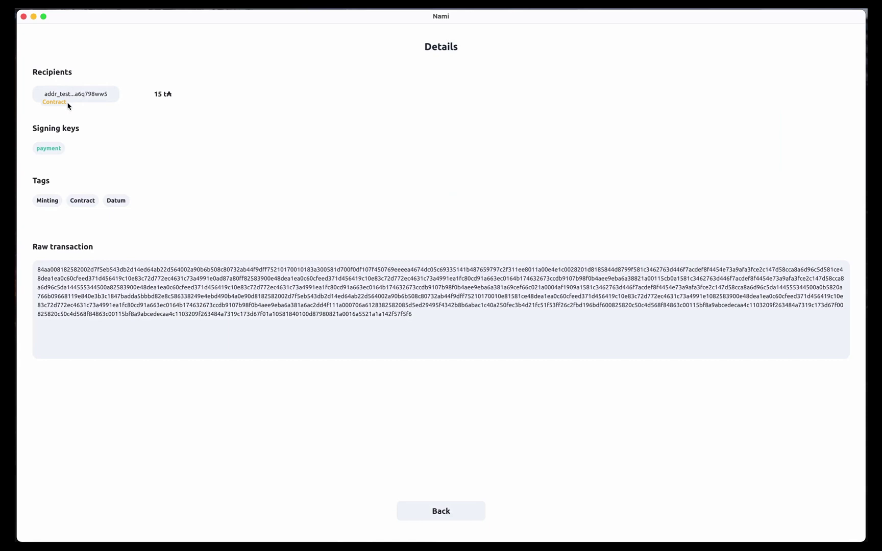
pyautogui.click(429, 511)
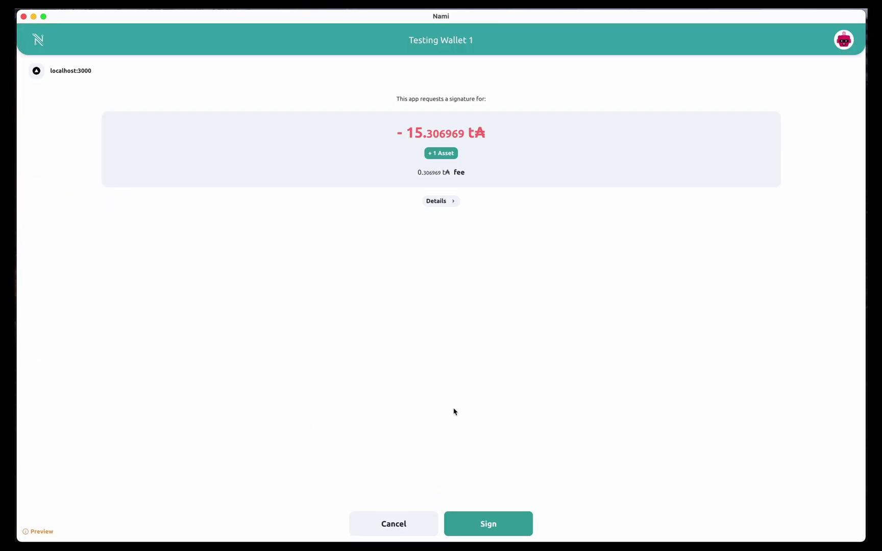
# Sign the minting transaction with the wallet password.
pyautogui.click(498, 518)
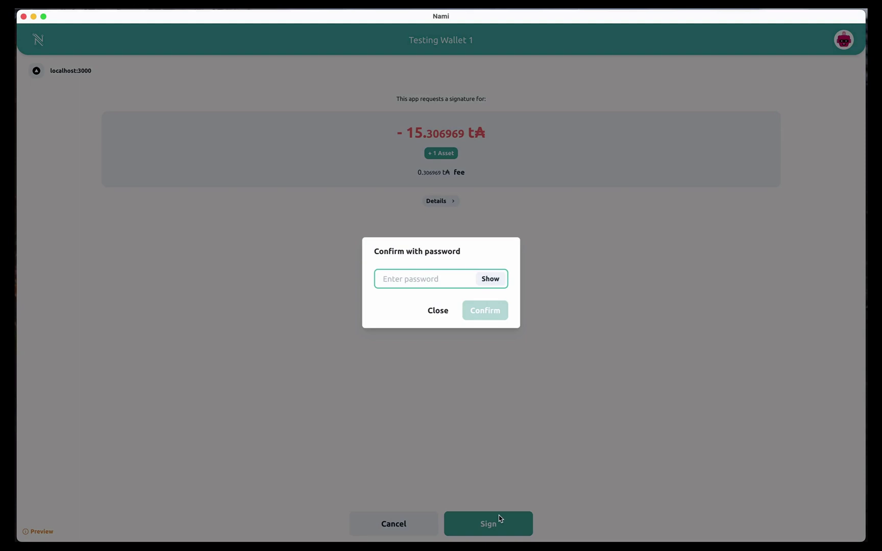
pyautogui.write('•••••••••••••')
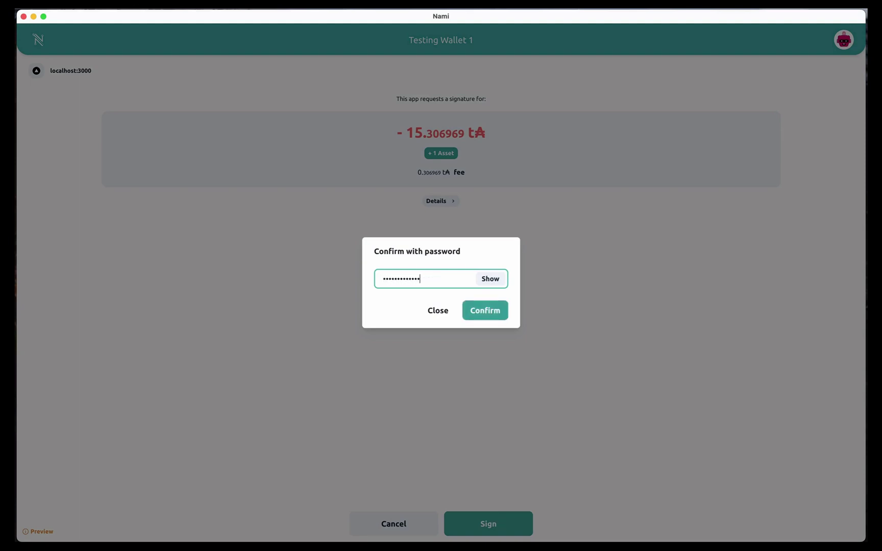
pyautogui.press('Return')
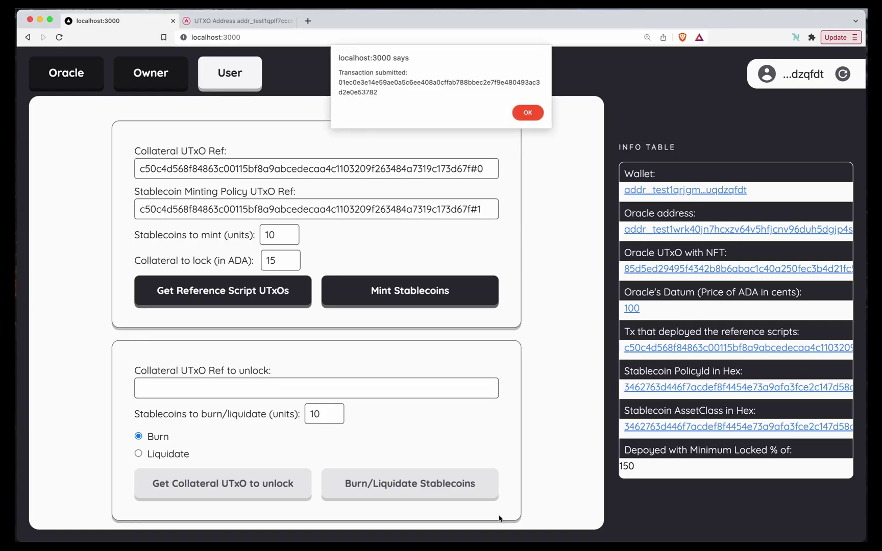
# Dismiss the mint's submission notice and open Testing Wallet 1's transaction history in Nami.
pyautogui.moveTo(339, 83); pyautogui.dragTo(390, 95)
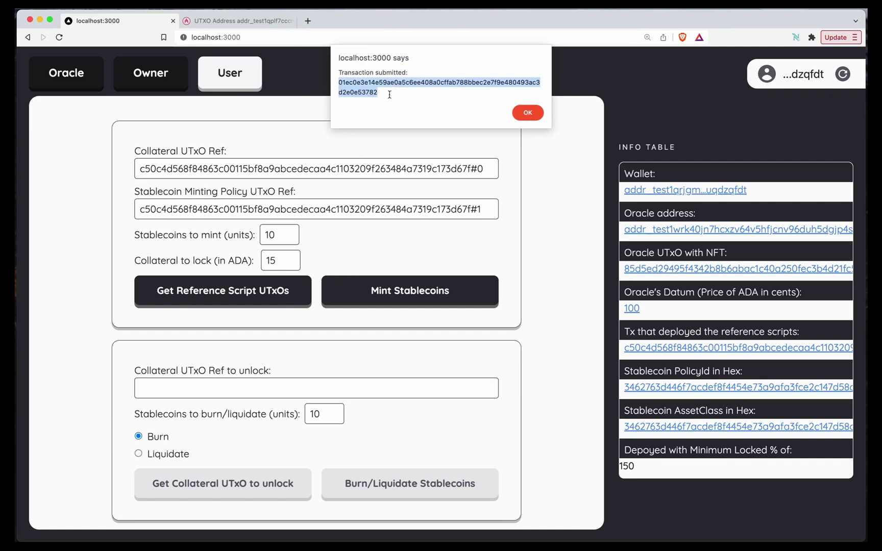
pyautogui.press('Return')
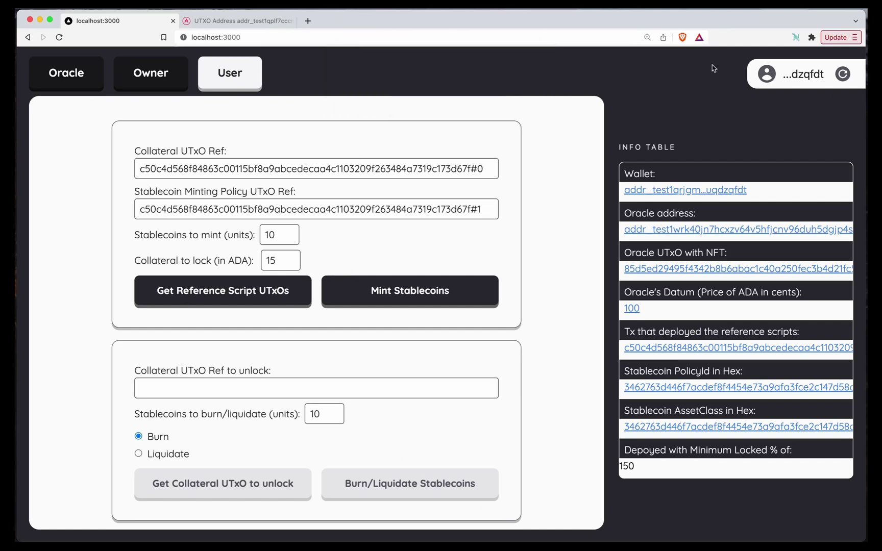
pyautogui.click(795, 37)
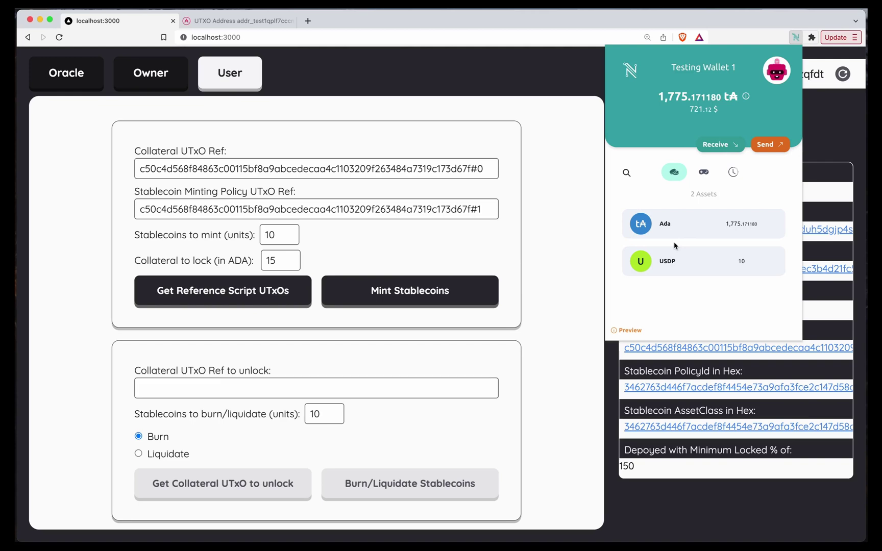
pyautogui.click(733, 174)
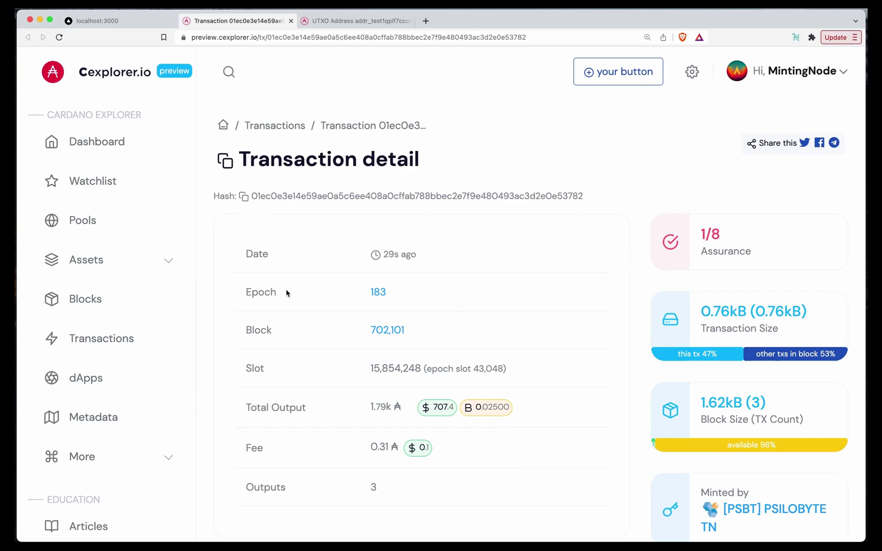
# Confirm on the Mint tab that +10 USDP were minted, then return to the Content tab's outputs.
pyautogui.scroll(-7, 287, 290)
pyautogui.scroll(-3, 315, 285)
pyautogui.scroll(2, 315, 286)
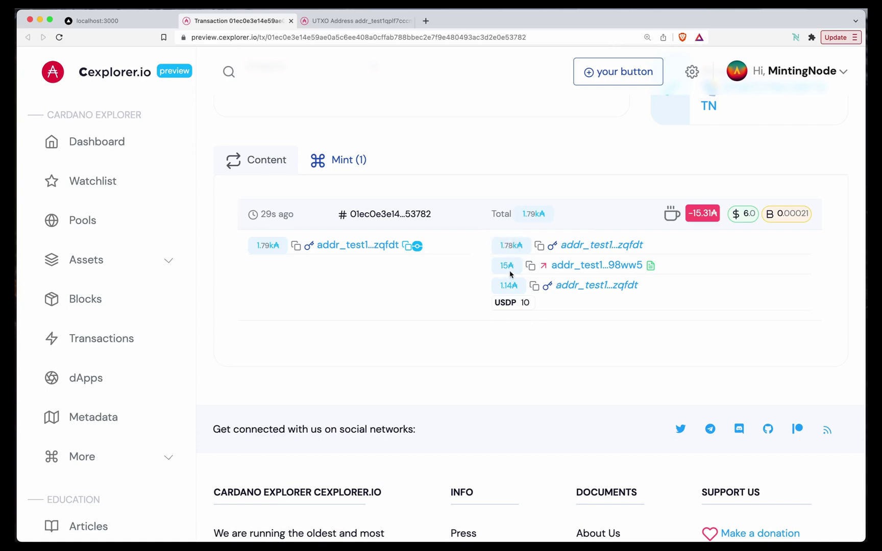
pyautogui.click(342, 164)
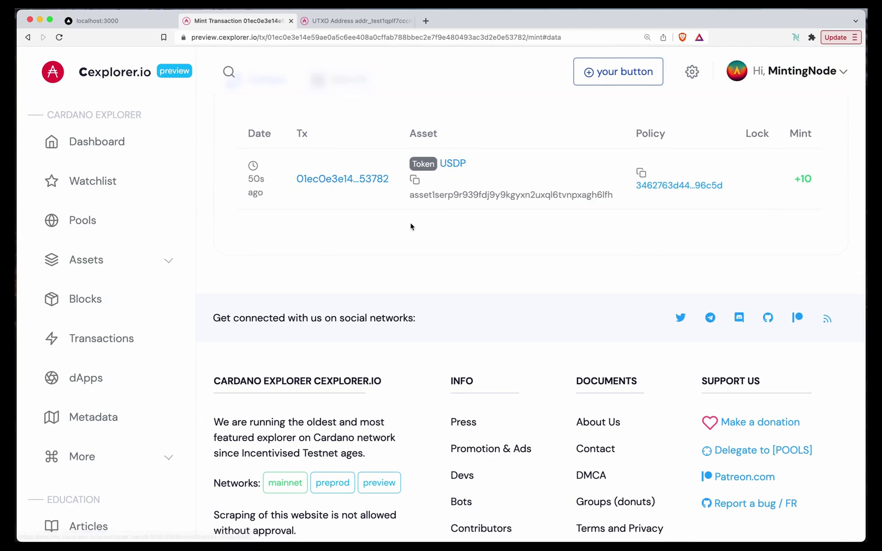
pyautogui.scroll(1, 326, 237)
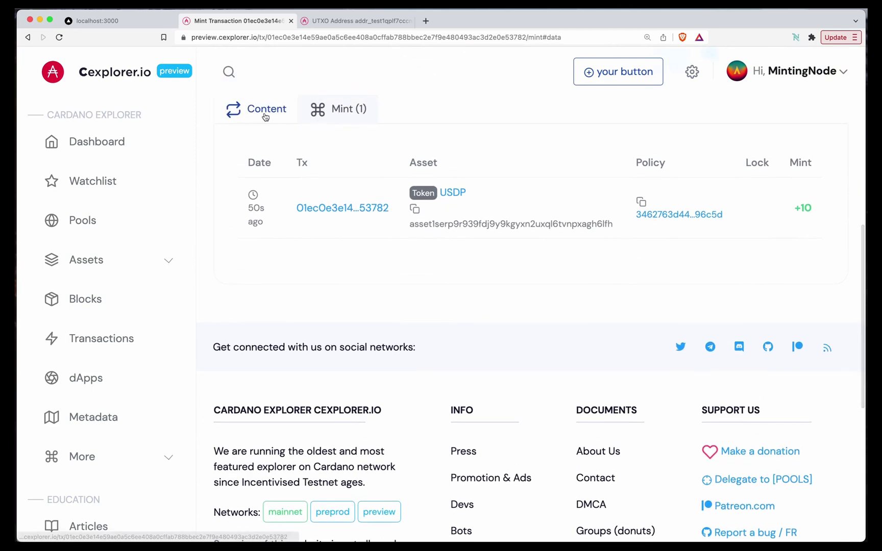
pyautogui.click(265, 117)
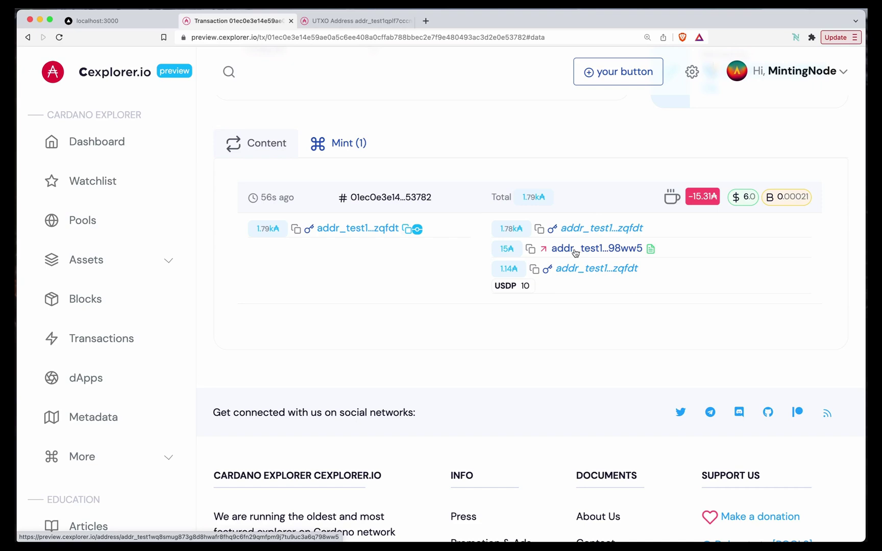
pyautogui.click(651, 250)
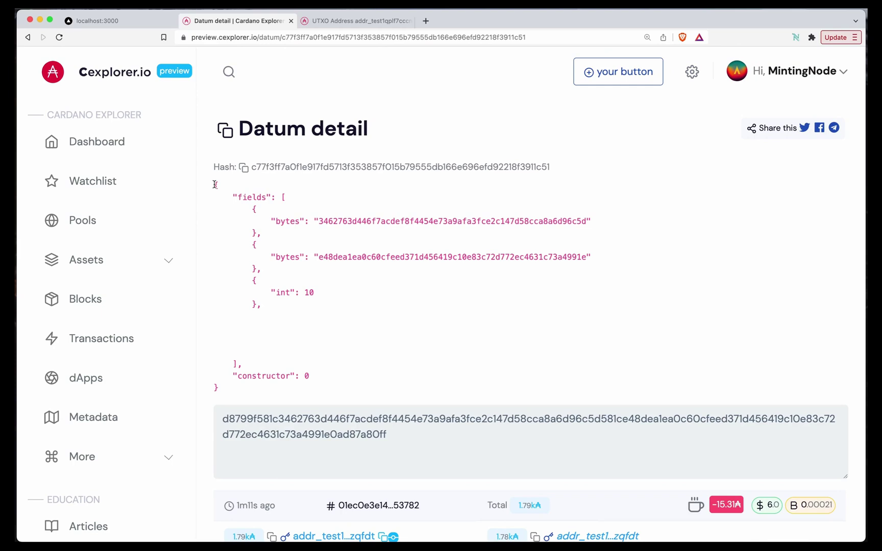
pyautogui.moveTo(215, 184); pyautogui.dragTo(218, 391)
pyautogui.click(284, 306)
pyautogui.moveTo(334, 221); pyautogui.dragTo(583, 233)
pyautogui.click(345, 245)
pyautogui.moveTo(317, 256); pyautogui.dragTo(562, 260)
pyautogui.click(562, 260)
pyautogui.moveTo(306, 293); pyautogui.dragTo(314, 294)
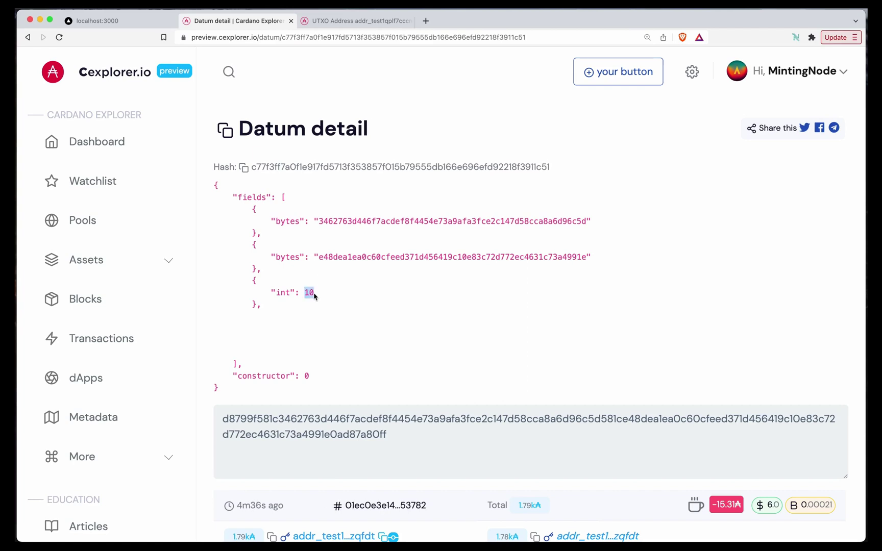
pyautogui.click(28, 36)
pyautogui.scroll(7, 228, 165)
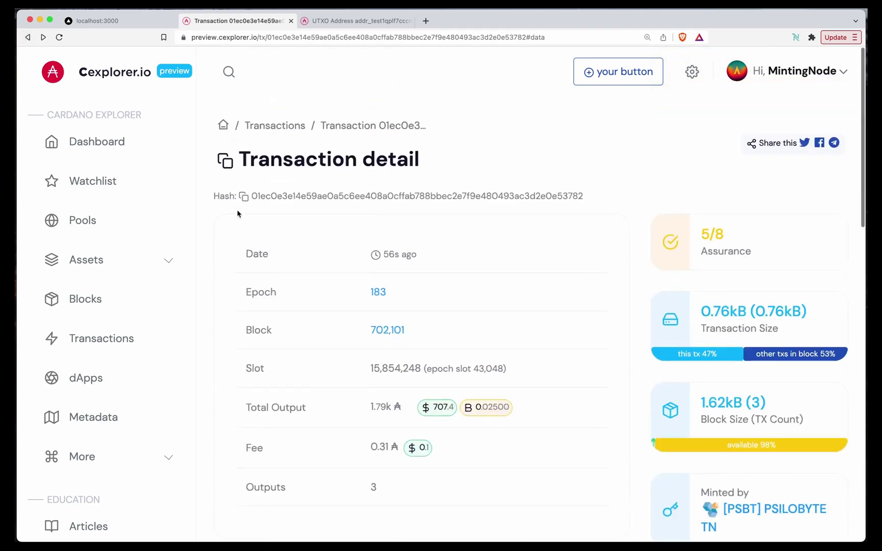
# Copy the mint transaction's hash and list the UTxOs at the script address holding 15 ADA.
pyautogui.click(244, 196)
pyautogui.scroll(-6, 293, 289)
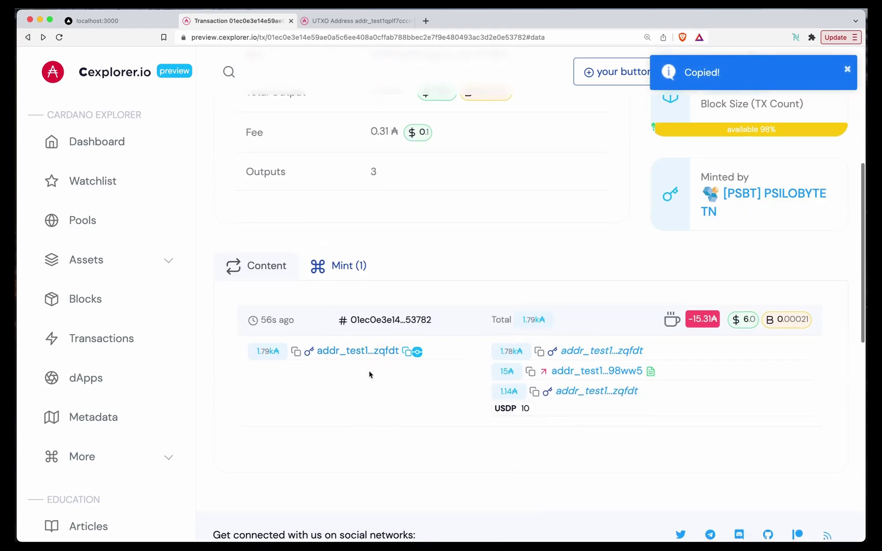
pyautogui.click(584, 372)
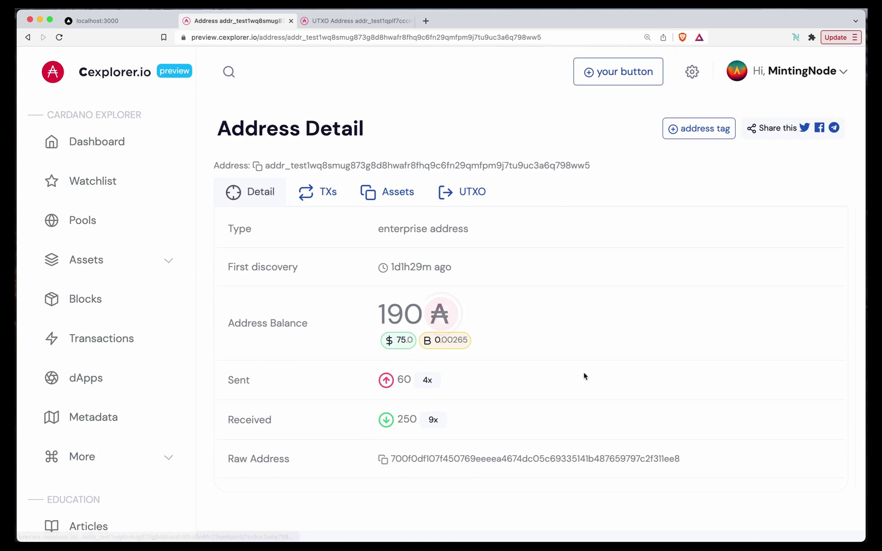
pyautogui.click(471, 194)
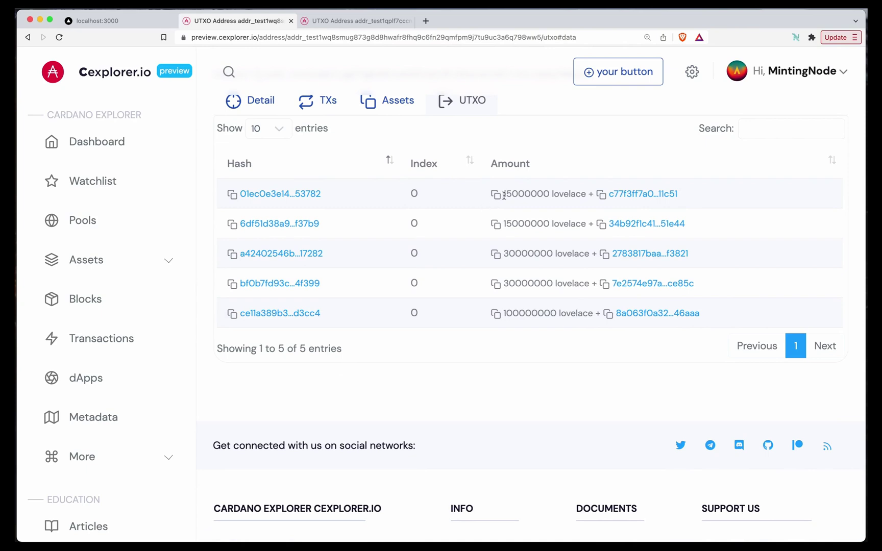
# Check the first UTxO's datum (int 10), copy its transaction hash and return to the dApp.
pyautogui.moveTo(512, 195); pyautogui.dragTo(504, 195)
pyautogui.click(623, 194)
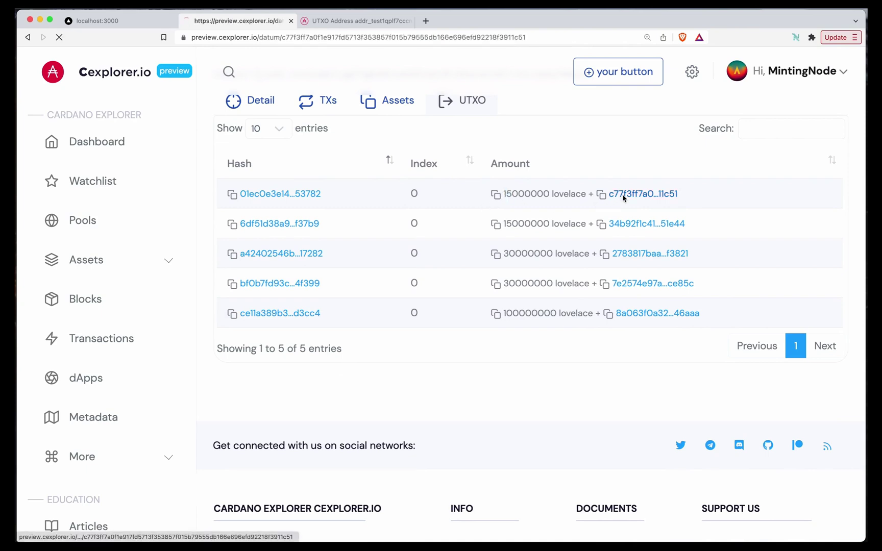
pyautogui.tripleClick(309, 291)
pyautogui.click(309, 291)
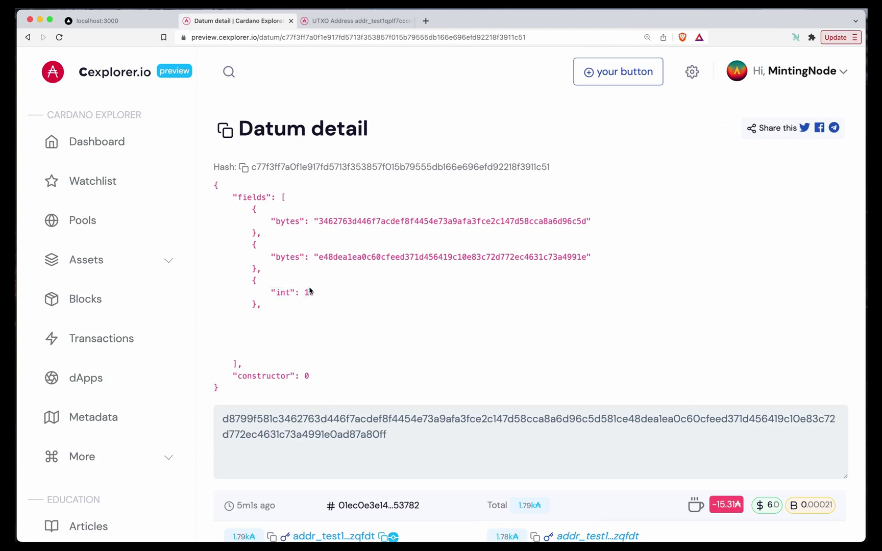
pyautogui.click(28, 37)
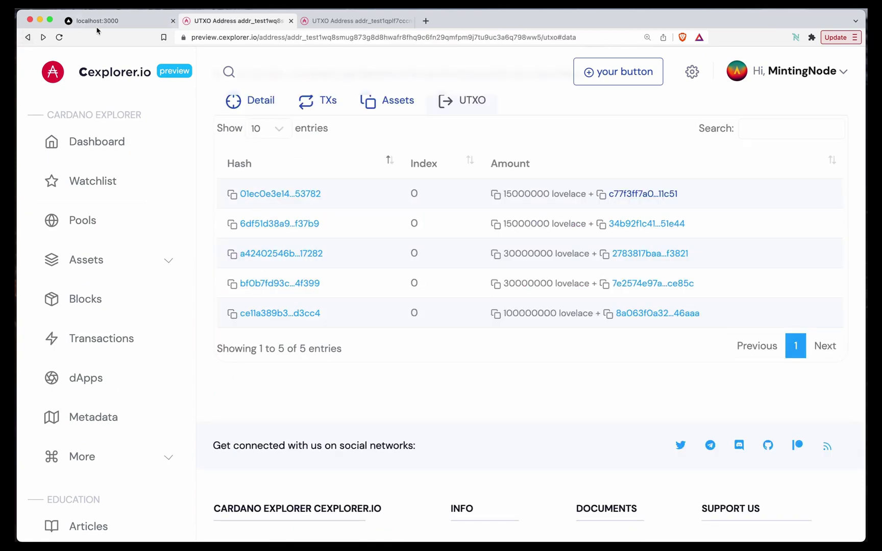
pyautogui.click(232, 195)
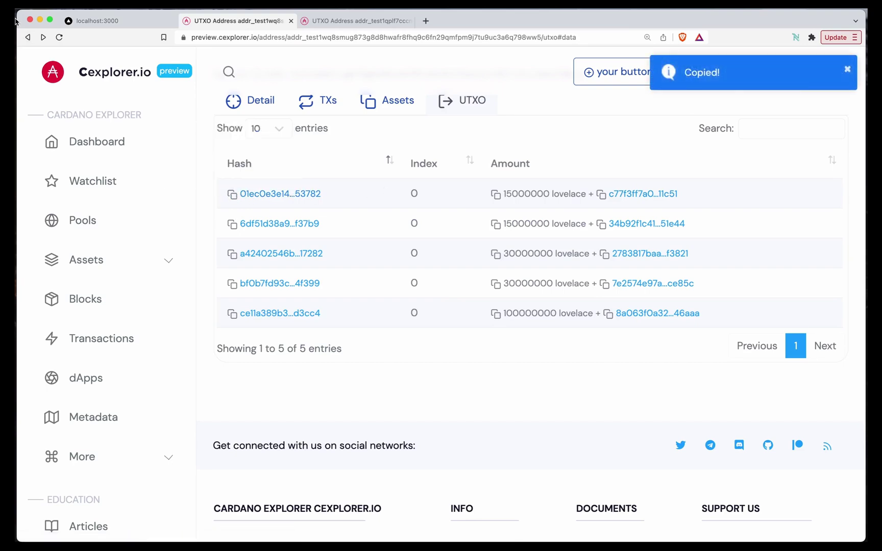
pyautogui.click(88, 23)
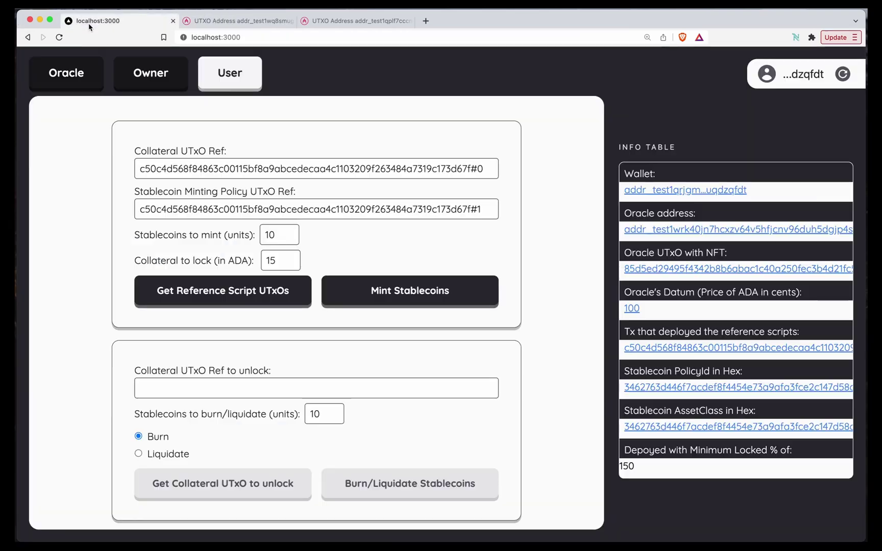
# Enter the copied minting transaction hash plus #0 as the Collateral UTxO Ref to unlock.
pyautogui.click(228, 386)
pyautogui.press('super+v')
pyautogui.write('#')
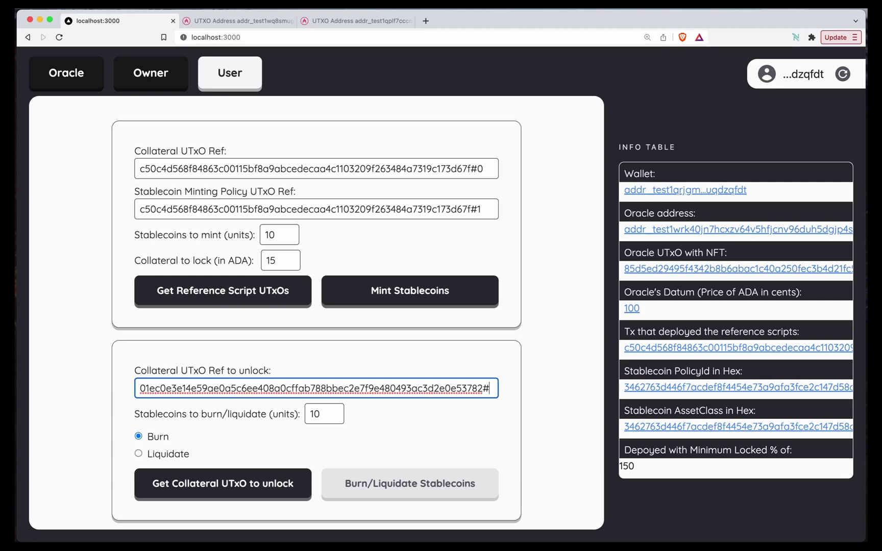
pyautogui.write('0')
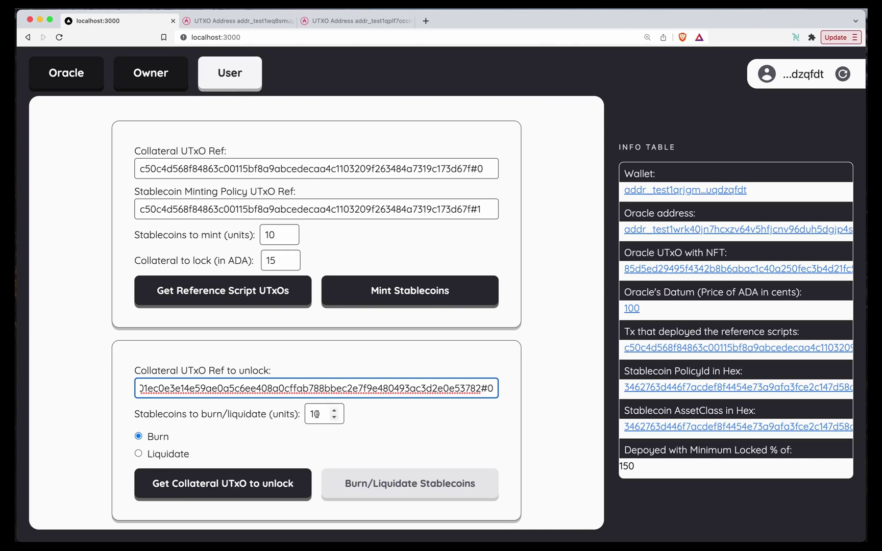
# Verify in the explorer that the UTxO datum shows 10 minted, then fetch the collateral UTxO.
pyautogui.click(247, 23)
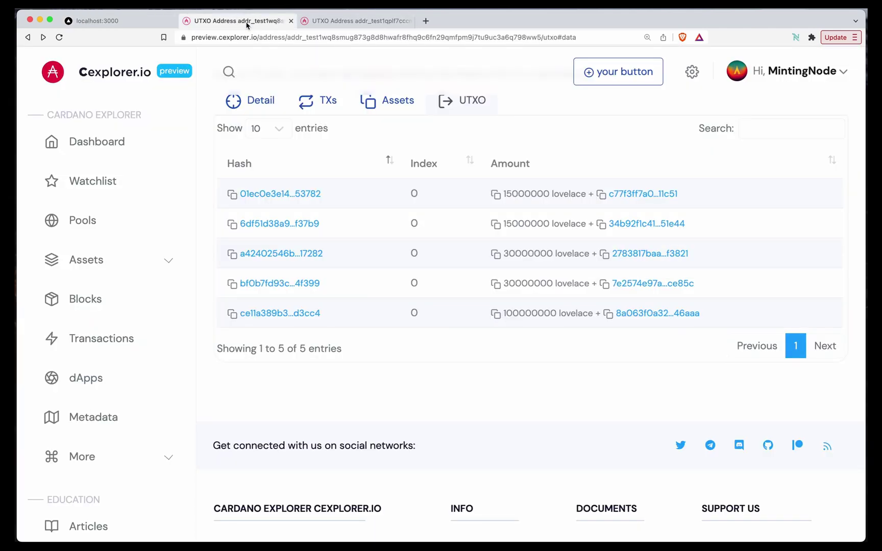
pyautogui.click(615, 198)
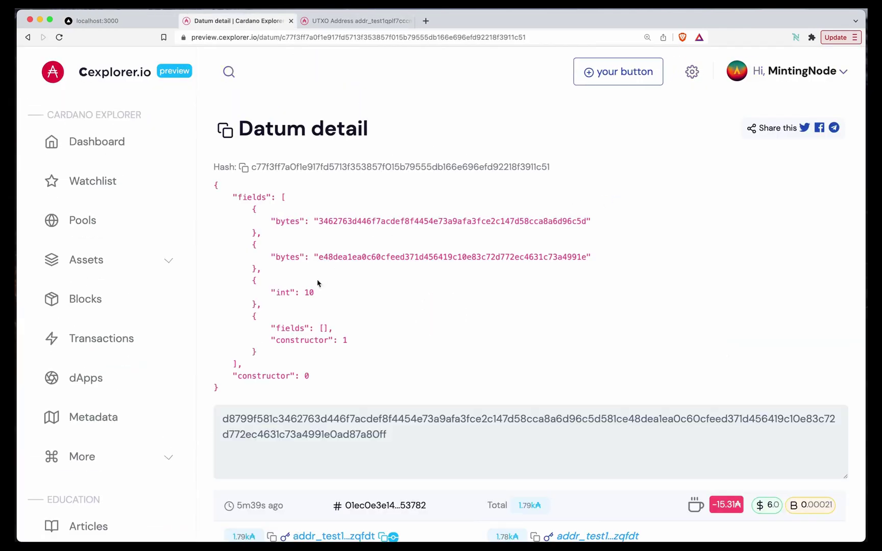
pyautogui.moveTo(302, 292); pyautogui.dragTo(323, 298)
pyautogui.click(142, 21)
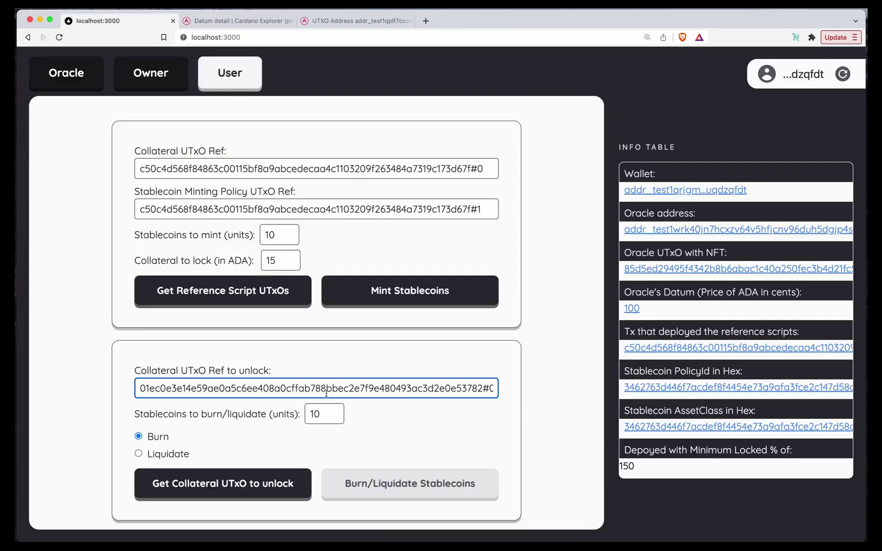
pyautogui.click(231, 484)
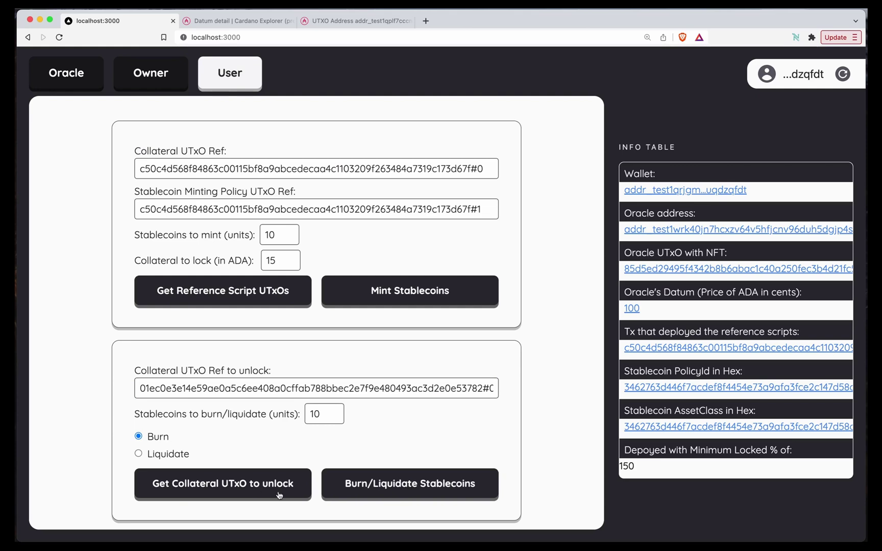
# Send the 10-stablecoin burn to Nami and review the 14.612997 tADA return and asset sent.
pyautogui.click(418, 488)
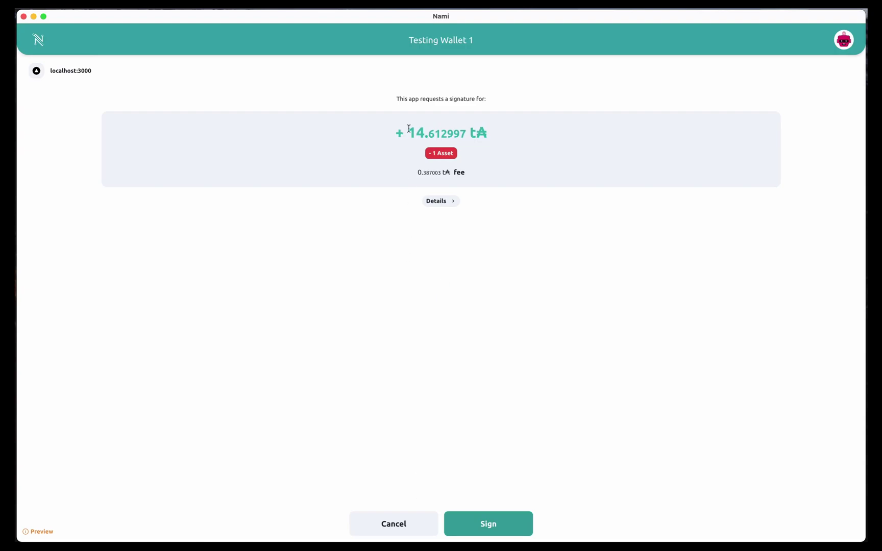
pyautogui.moveTo(408, 129); pyautogui.dragTo(467, 126)
pyautogui.click(442, 153)
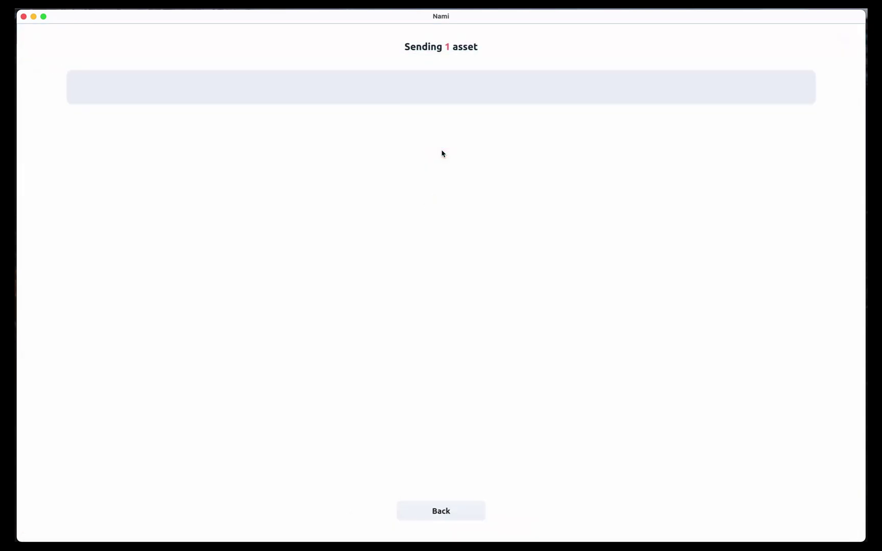
pyautogui.click(467, 514)
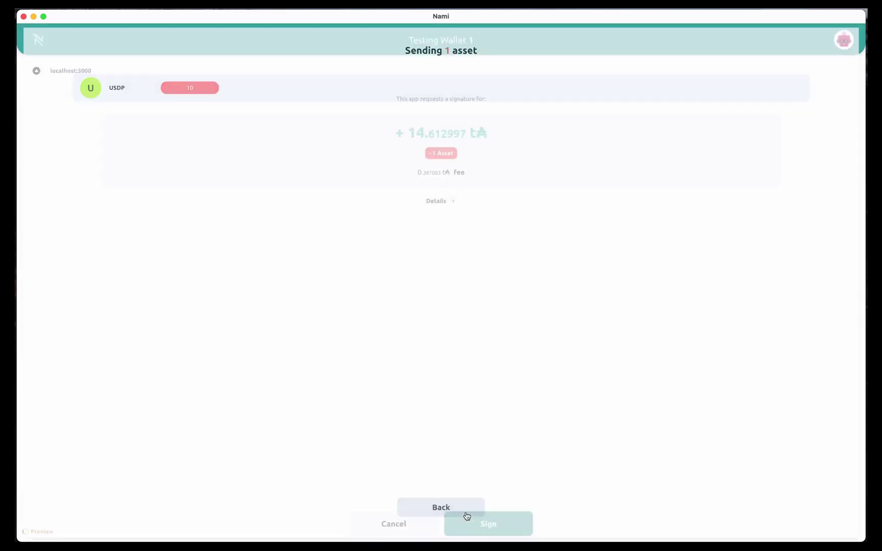
# Sign the burn transaction with the wallet password so it is submitted.
pyautogui.click(469, 522)
pyautogui.write('********')
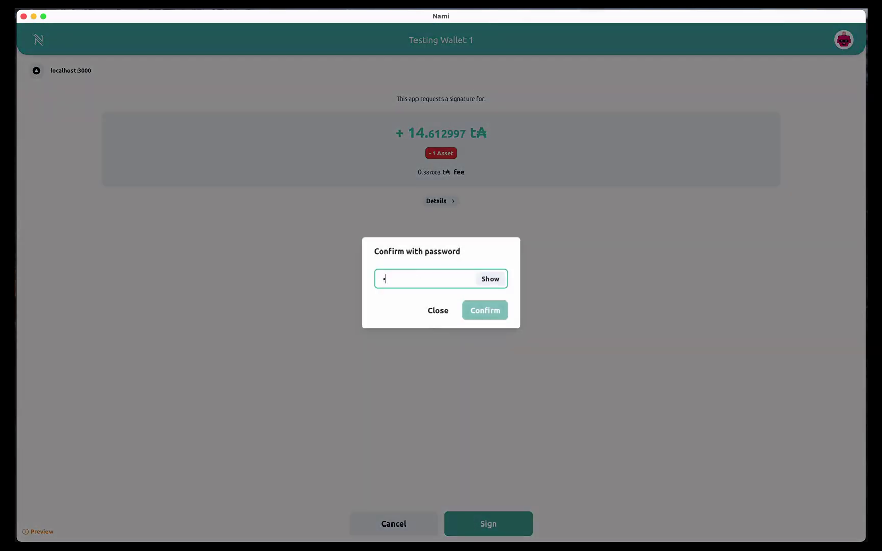
pyautogui.write('***')
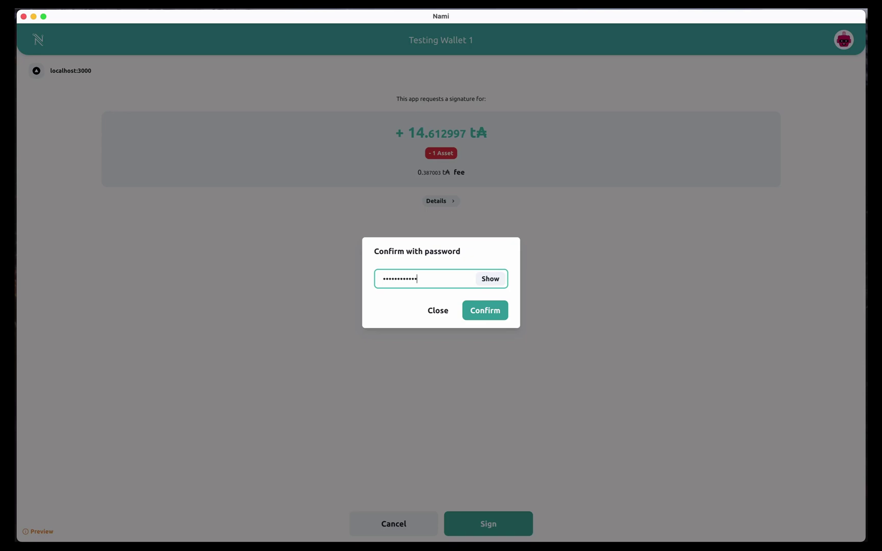
pyautogui.press('Return')
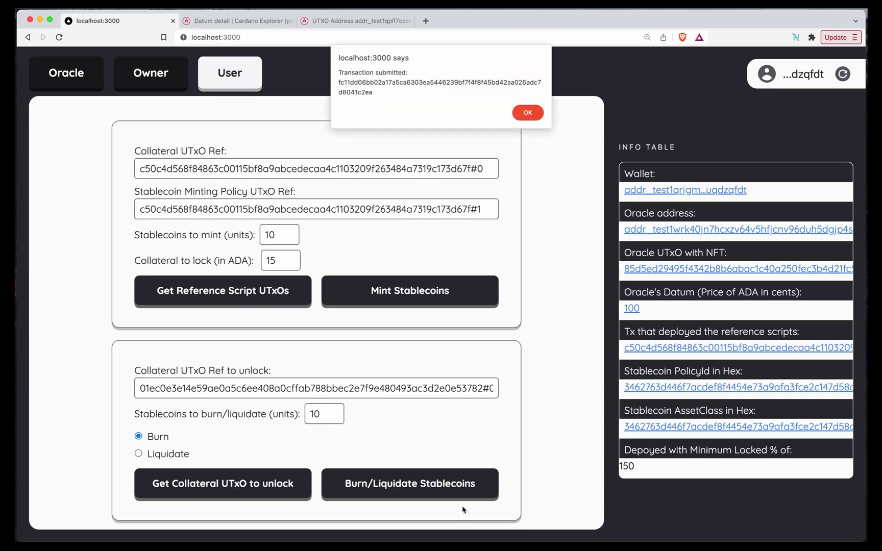
pyautogui.doubleClick(340, 79)
# Dismiss the notice and list the assets of the newest transaction in Nami's History.
pyautogui.click(518, 118)
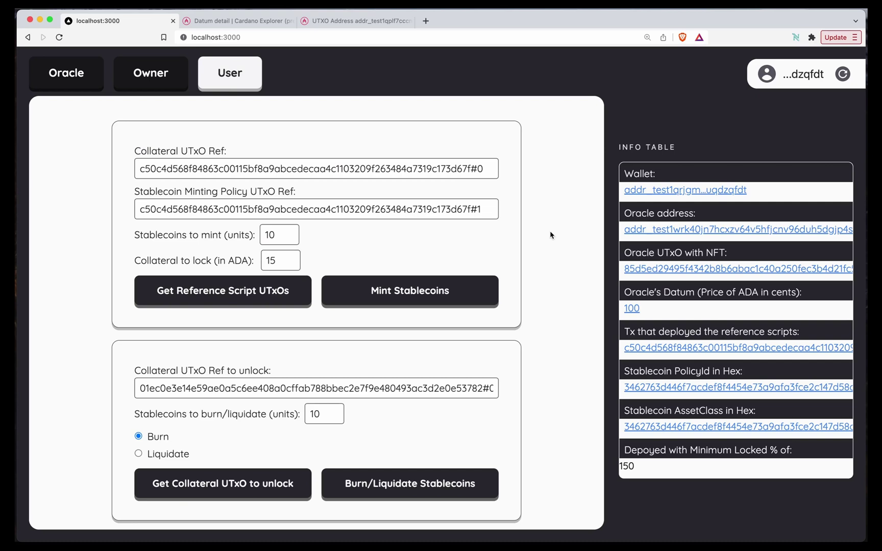
pyautogui.click(795, 38)
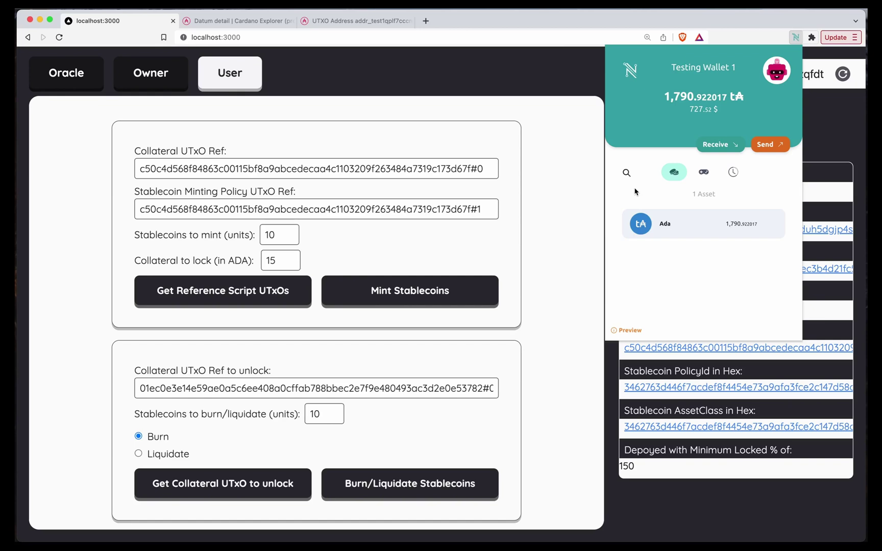
pyautogui.click(731, 174)
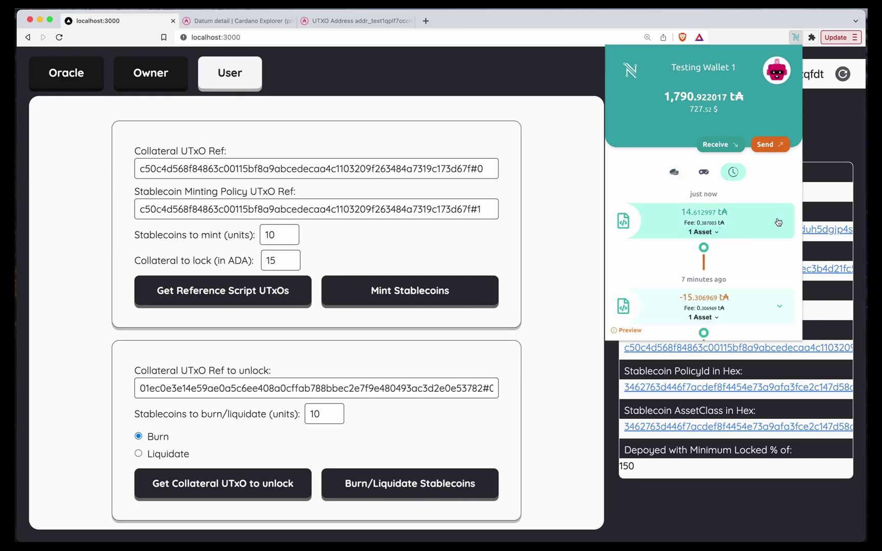
pyautogui.click(778, 222)
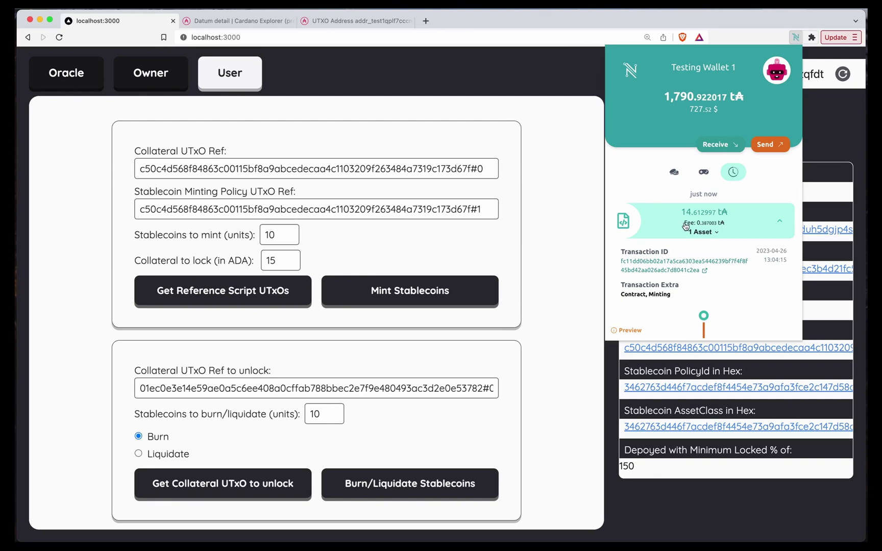
pyautogui.click(705, 233)
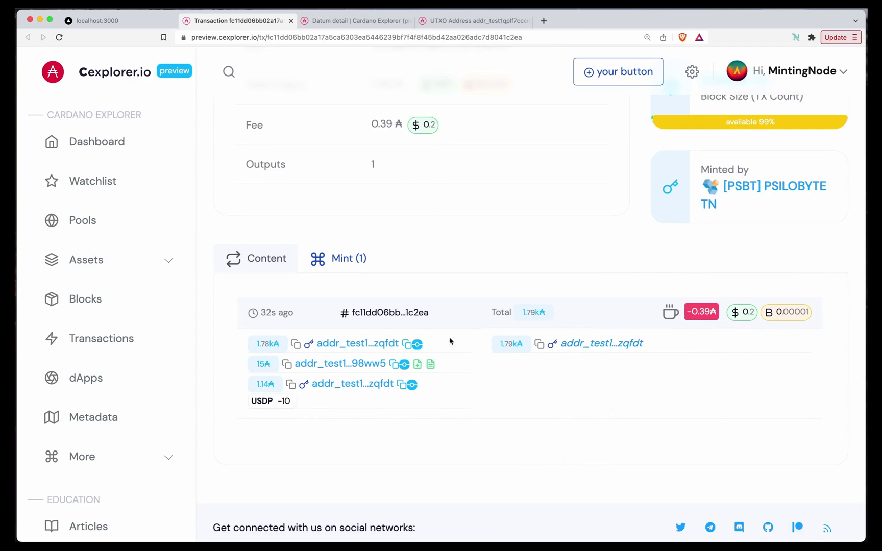
# Confirm Cexplorer's Mint tab lists USDP -10, then close the transaction page.
pyautogui.click(335, 258)
pyautogui.scroll(-3, 365, 333)
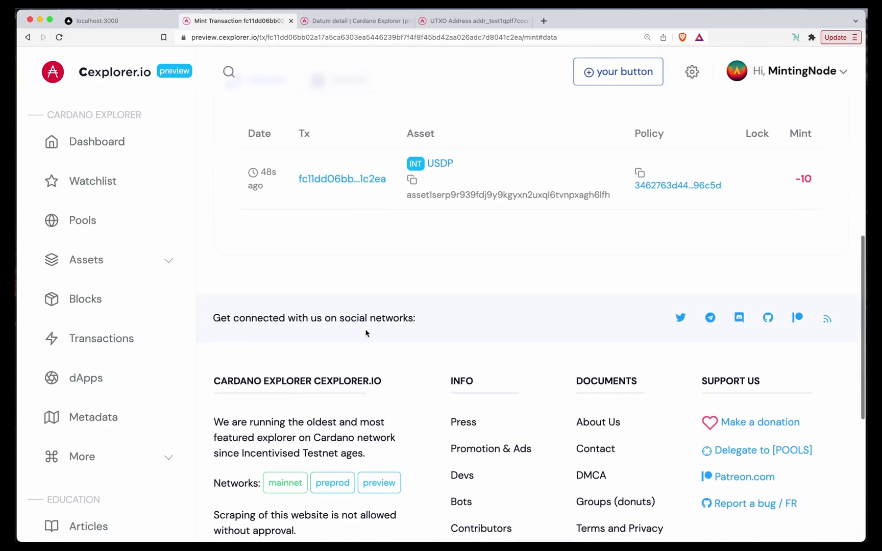
pyautogui.scroll(2, 366, 334)
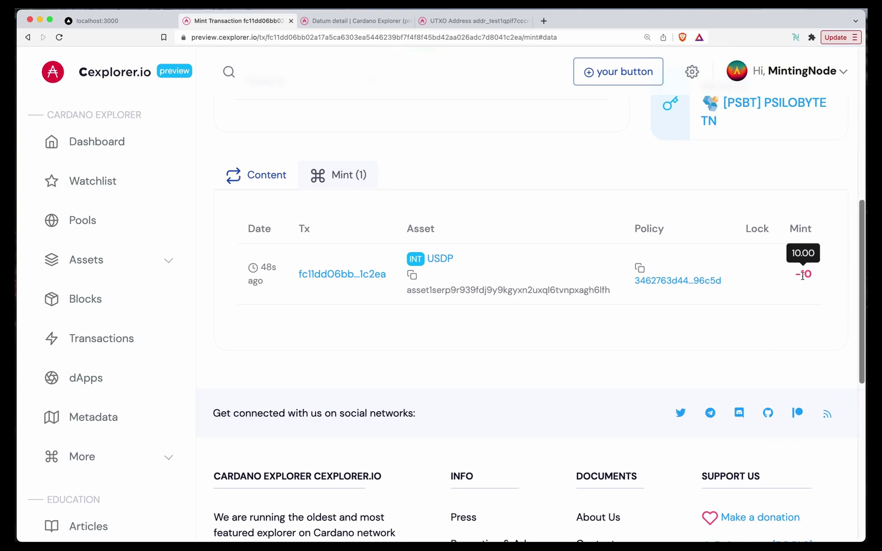
pyautogui.moveTo(795, 274); pyautogui.dragTo(819, 282)
pyautogui.click(819, 282)
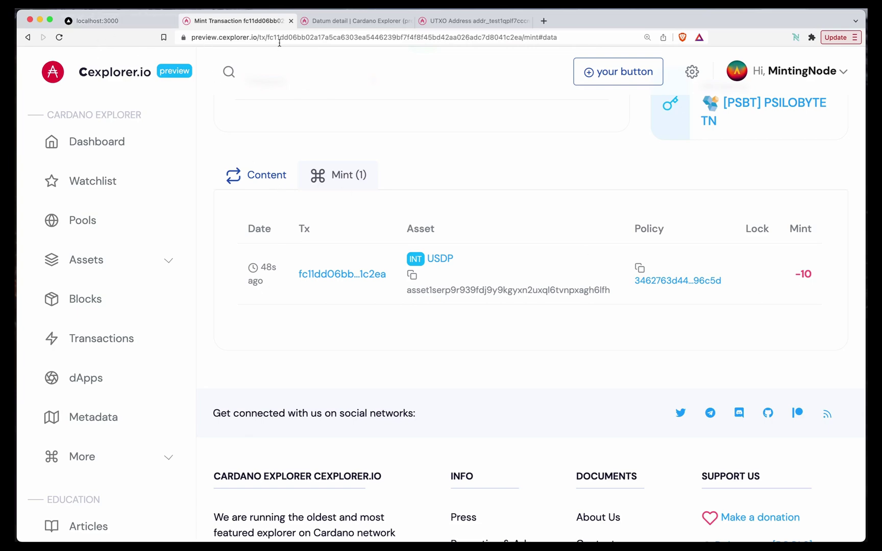
pyautogui.click(291, 21)
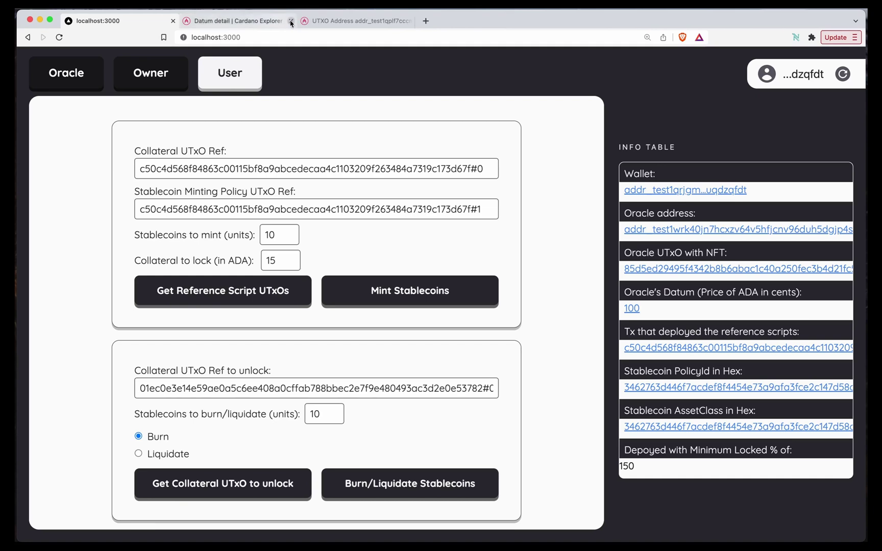
# Close the Datum and UTXO pages, then mint 10 stablecoins, signing in Nami with the password.
pyautogui.click(291, 21)
pyautogui.click(291, 21)
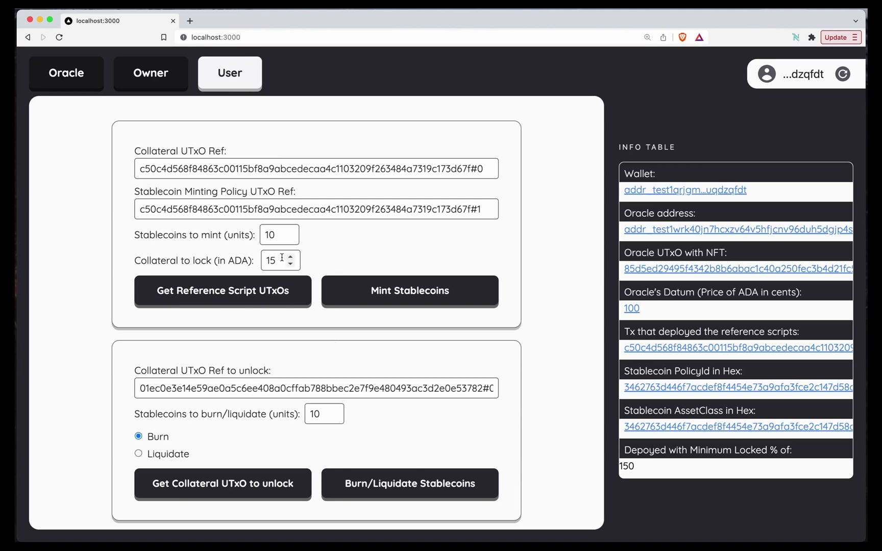
pyautogui.click(465, 299)
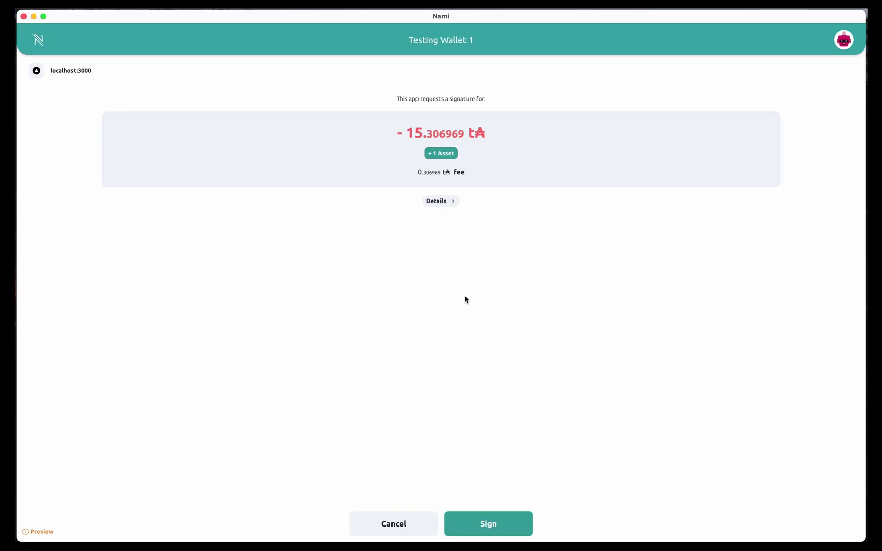
pyautogui.click(500, 526)
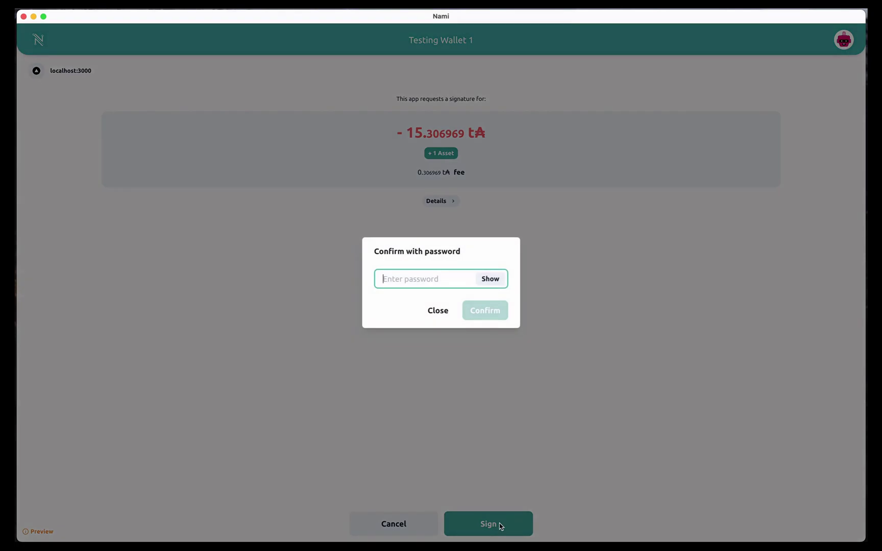
pyautogui.write('•••••••')
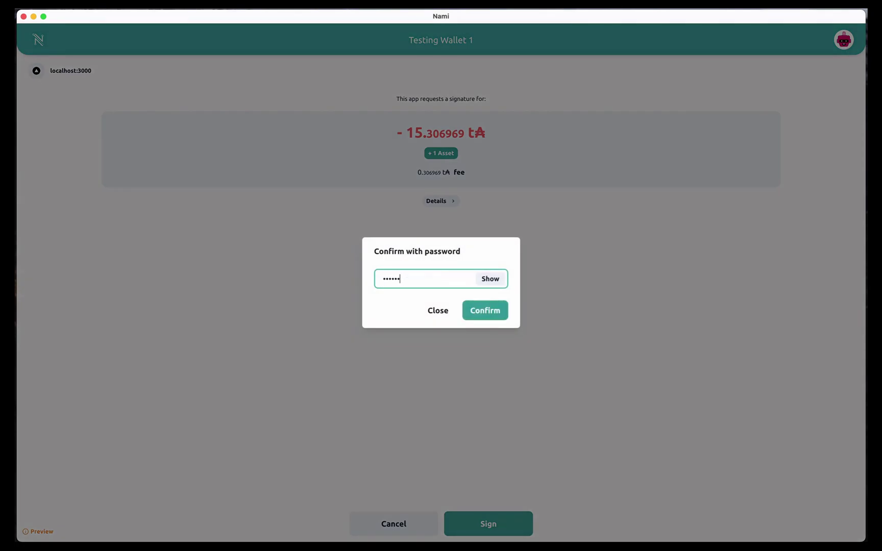
pyautogui.write('••••••')
pyautogui.press('Return')
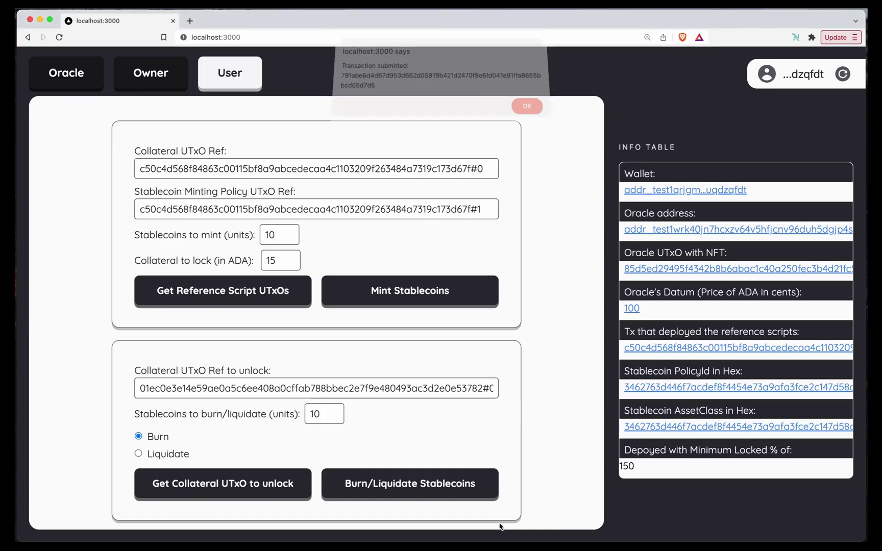
pyautogui.press('Return')
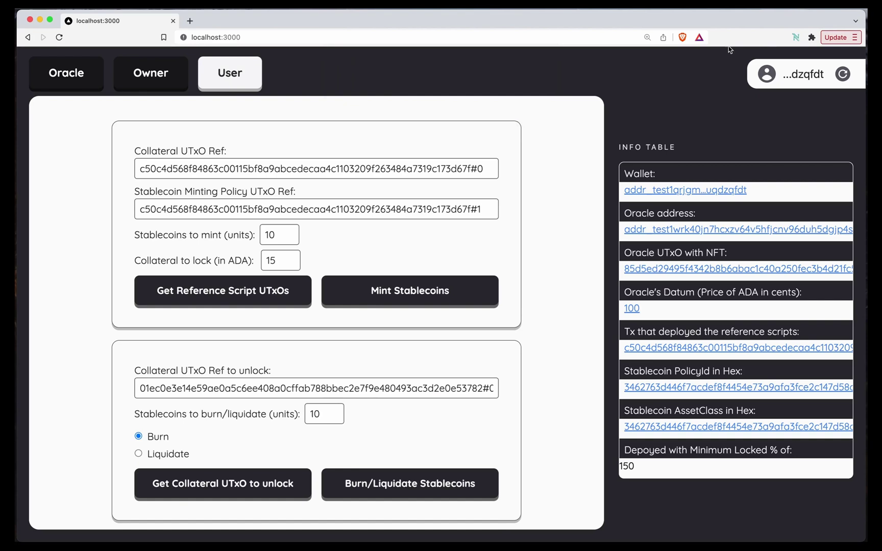
# Switch the Nami wallet account to Testing Wallet 2.
pyautogui.click(796, 37)
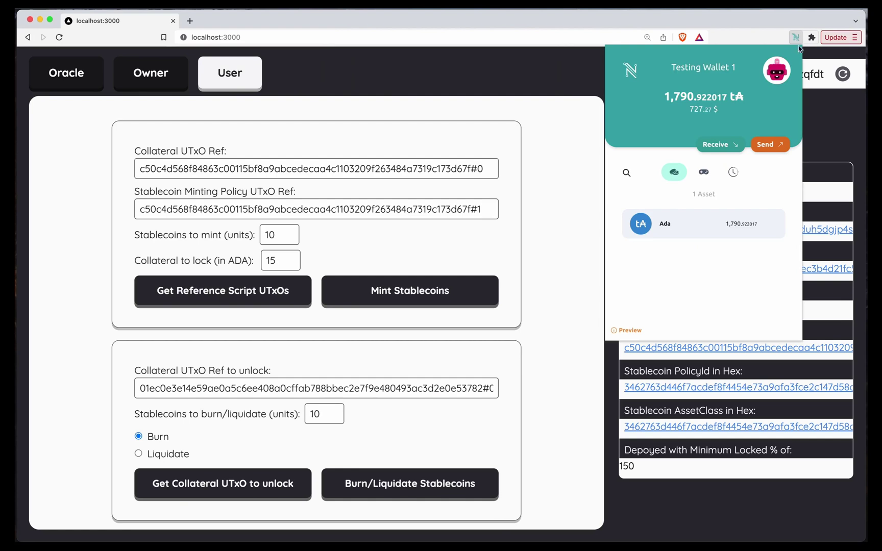
pyautogui.click(776, 70)
pyautogui.click(743, 156)
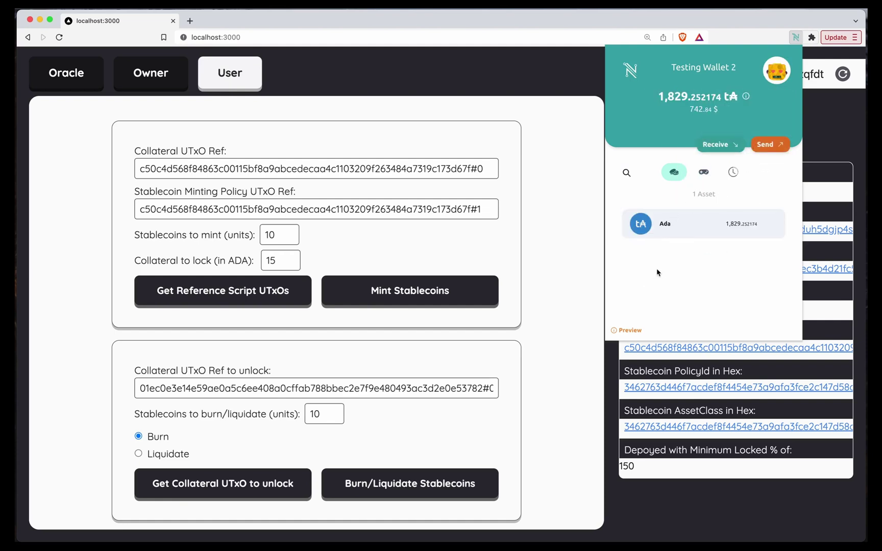
pyautogui.click(479, 242)
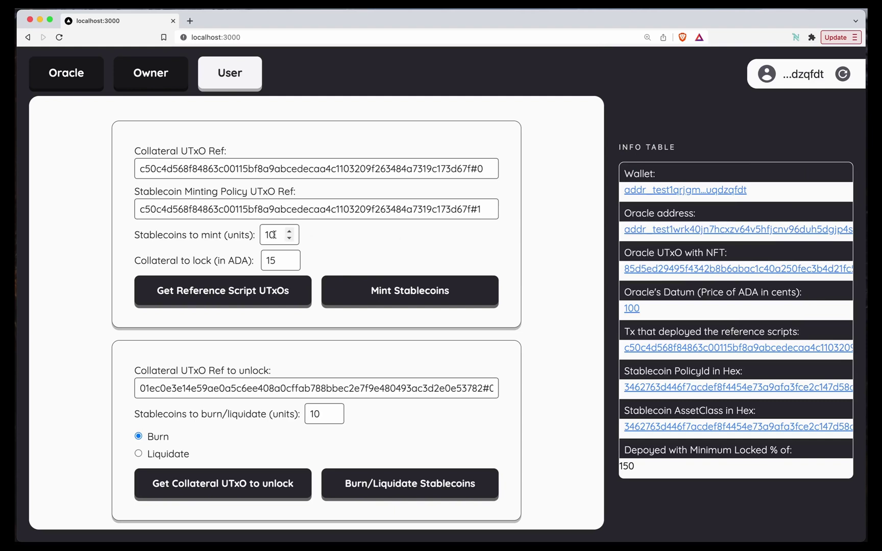
# Set Stablecoins to mint to 50.
pyautogui.moveTo(274, 235); pyautogui.dragTo(264, 234)
pyautogui.write('50')
pyautogui.click(307, 234)
# Step the Collateral to lock up from 84 to 100 ADA with the spin-box arrow.
pyautogui.click(290, 257)
pyautogui.click(289, 257)
pyautogui.doubleClick(290, 257)
pyautogui.click(290, 257)
pyautogui.doubleClick(290, 257)
pyautogui.doubleClick(290, 257)
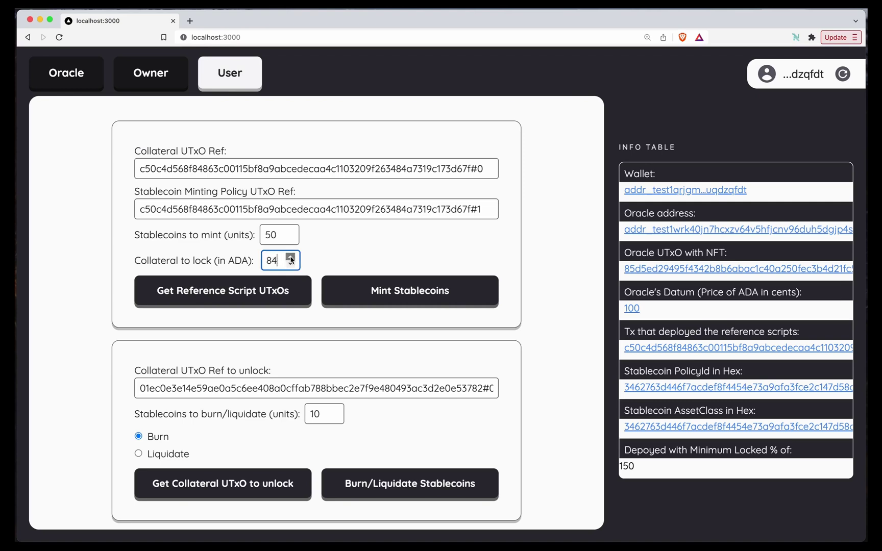
pyautogui.doubleClick(290, 257)
pyautogui.click(290, 257)
pyautogui.click(290, 256)
pyautogui.click(289, 257)
pyautogui.click(289, 257)
pyautogui.doubleClick(289, 257)
pyautogui.doubleClick(290, 257)
pyautogui.click(290, 256)
pyautogui.doubleClick(290, 257)
pyautogui.click(290, 256)
pyautogui.doubleClick(290, 257)
pyautogui.click(365, 252)
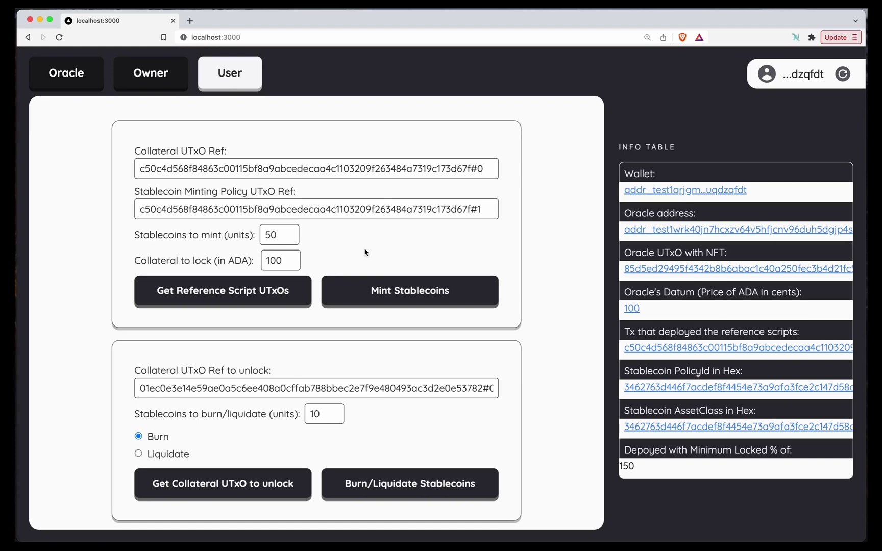
# Refresh the dApp's connected wallet so it uses Testing Wallet 2.
pyautogui.click(795, 38)
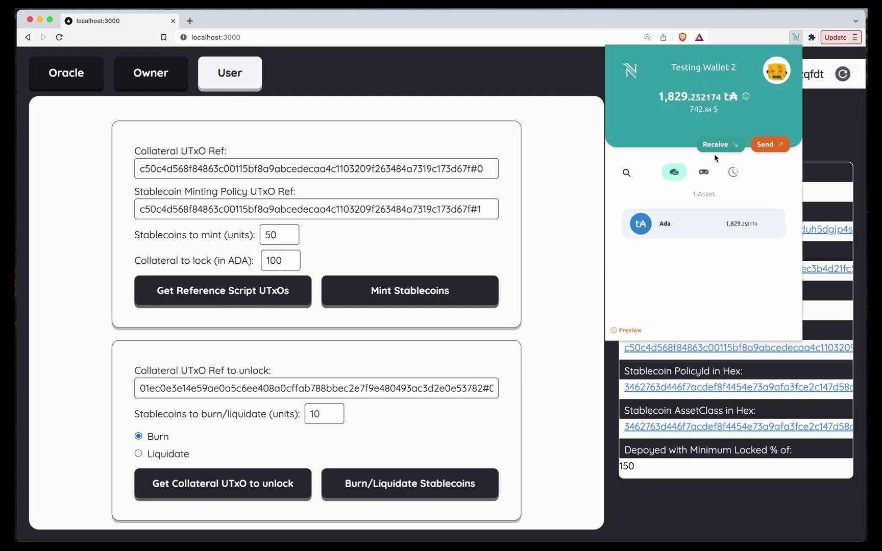
pyautogui.click(827, 105)
pyautogui.click(843, 76)
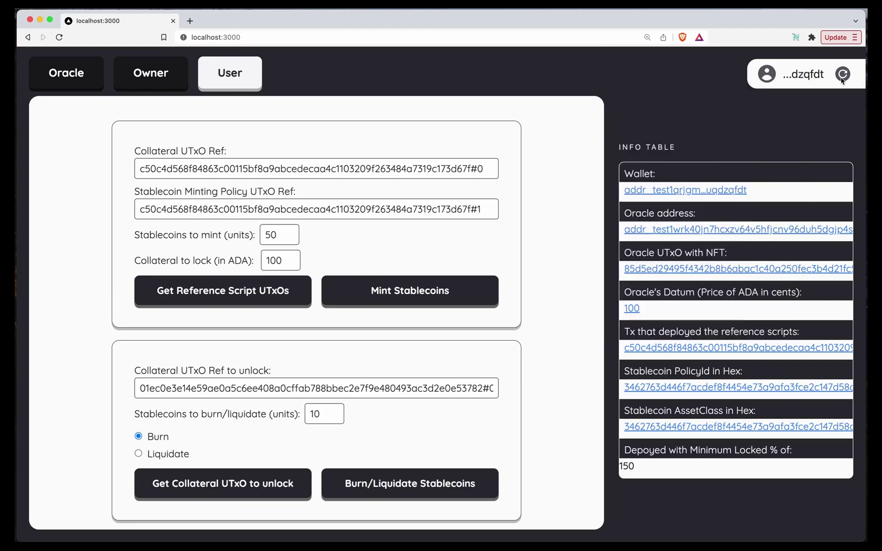
# Submit the 50-stablecoin mint and sign it in Nami, spending 100.307101 tADA.
pyautogui.click(434, 289)
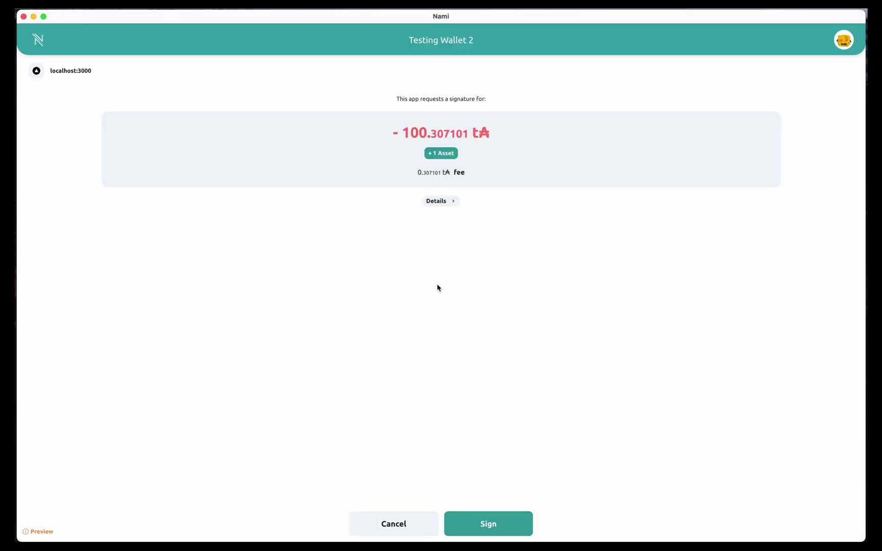
pyautogui.click(437, 153)
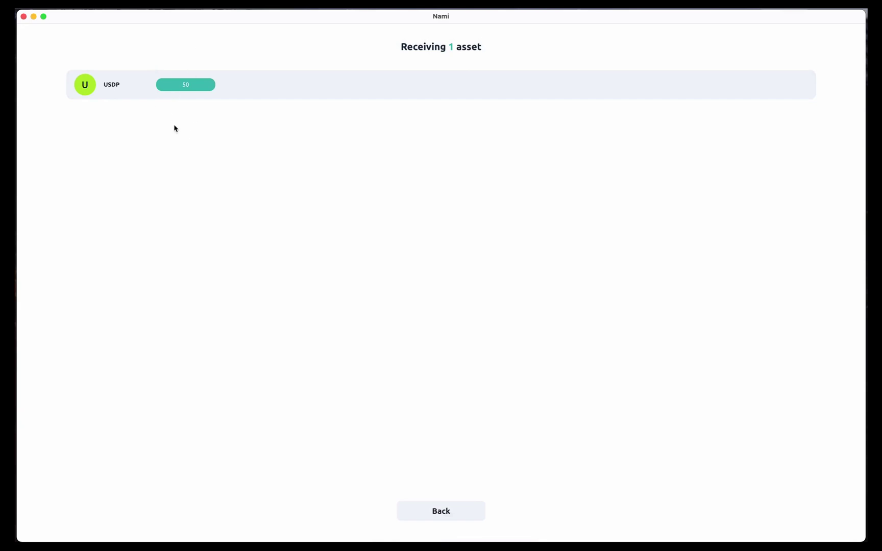
pyautogui.click(441, 516)
pyautogui.click(480, 520)
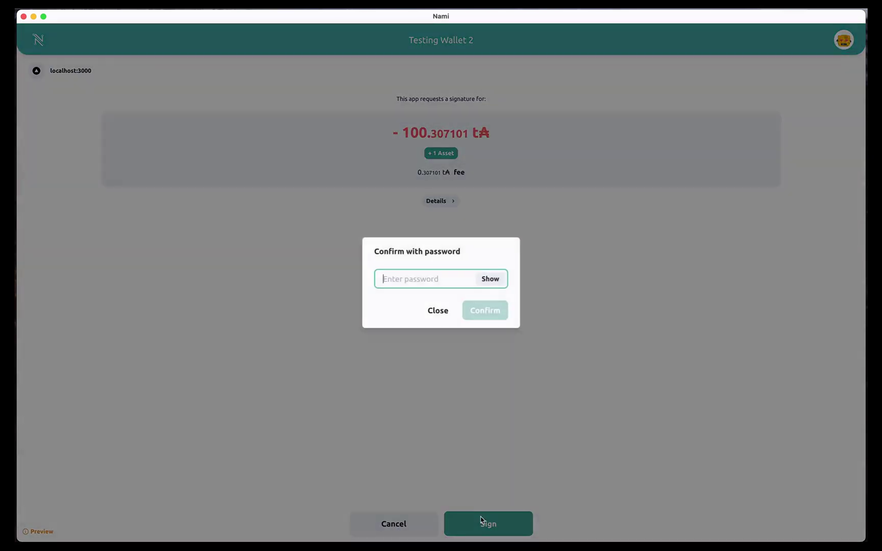
pyautogui.write('********')
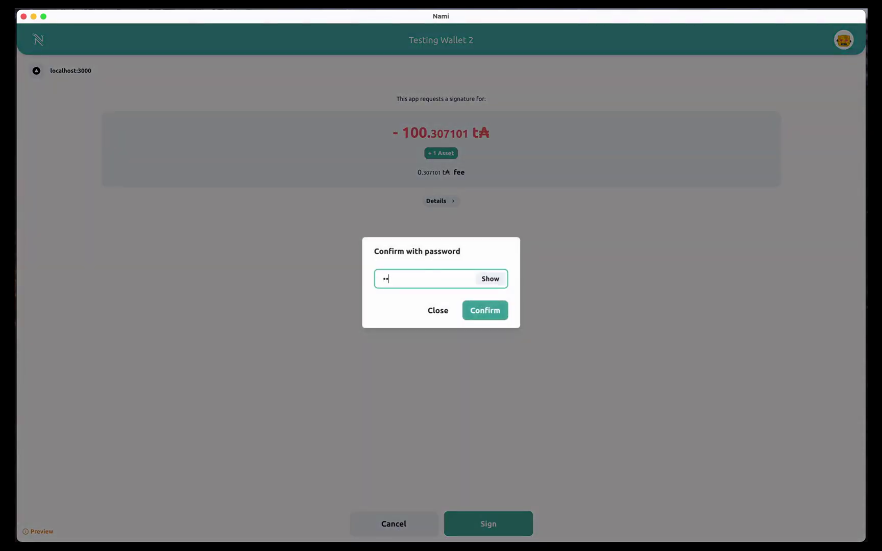
pyautogui.write('***')
pyautogui.press('Return')
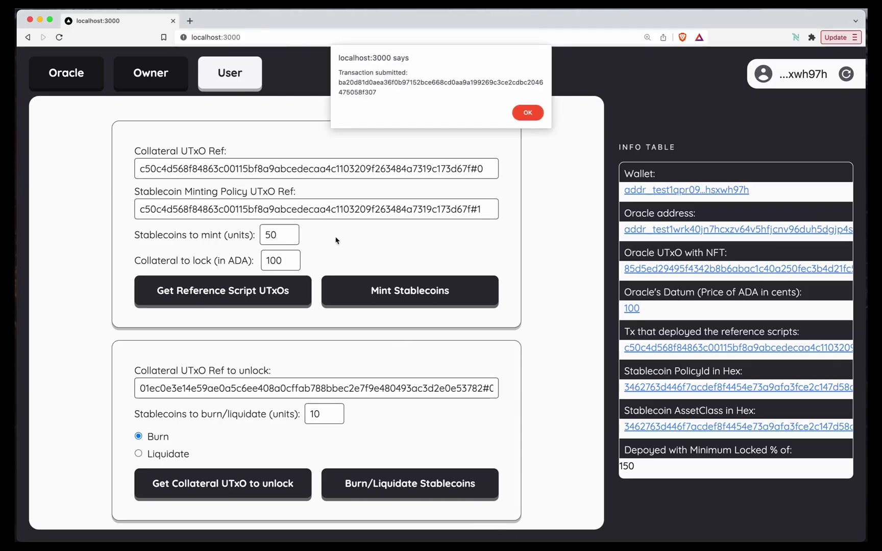
pyautogui.moveTo(339, 82); pyautogui.dragTo(384, 95)
pyautogui.click(526, 113)
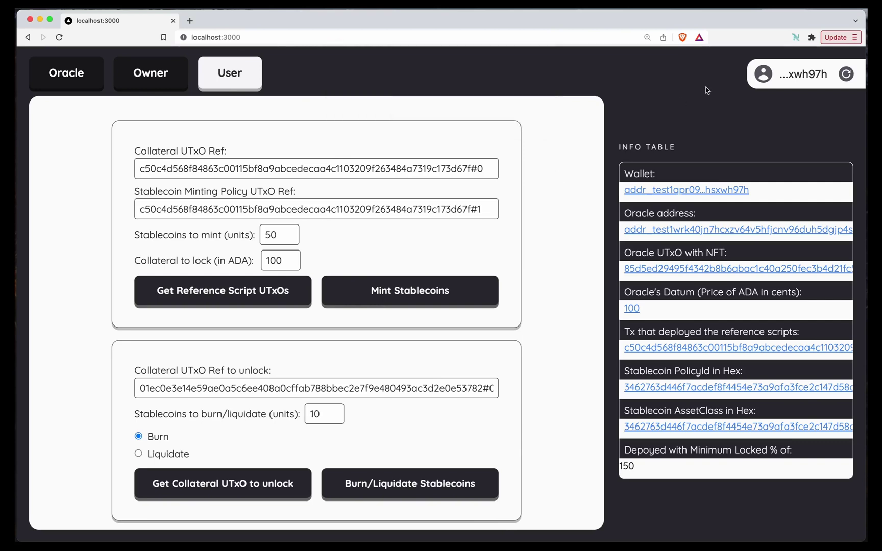
pyautogui.click(794, 38)
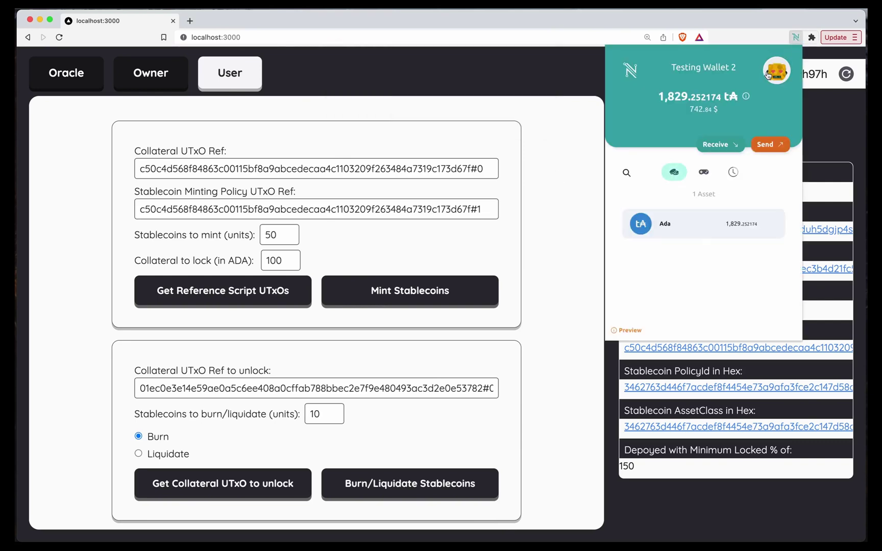
pyautogui.click(774, 75)
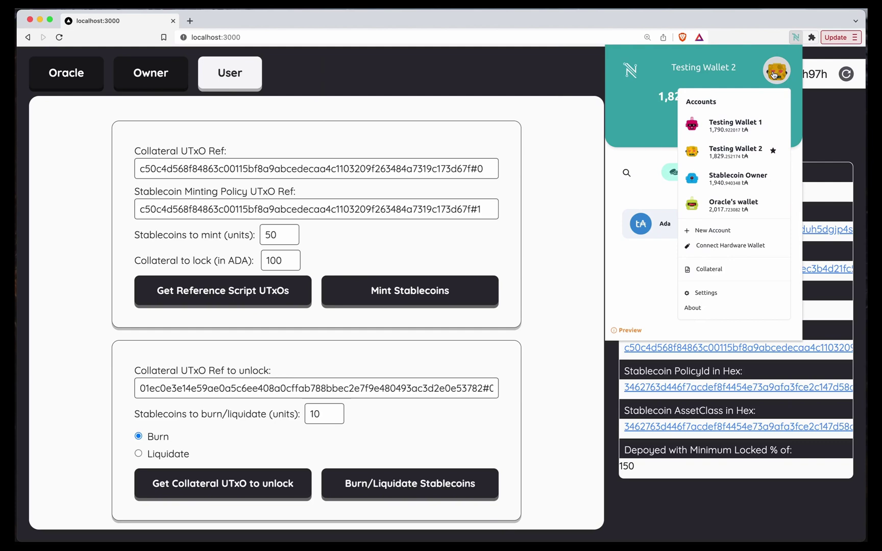
pyautogui.click(740, 124)
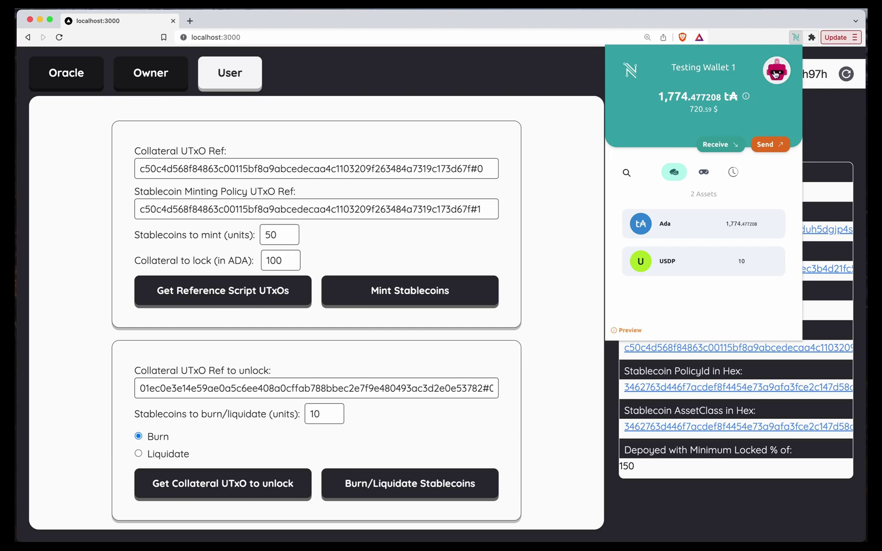
pyautogui.click(776, 74)
pyautogui.click(732, 147)
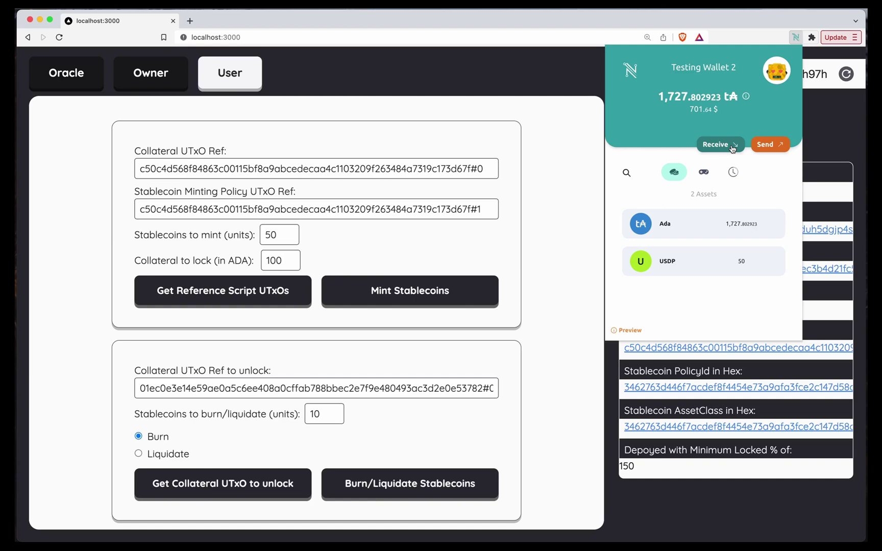
pyautogui.click(579, 117)
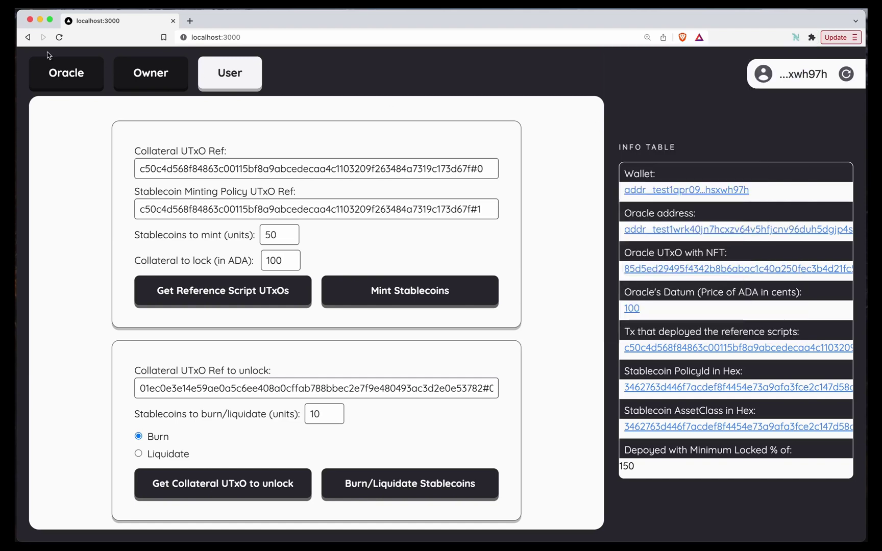
# In the Oracle section, switch Nami to Oracle's wallet and refresh the connected address.
pyautogui.click(56, 80)
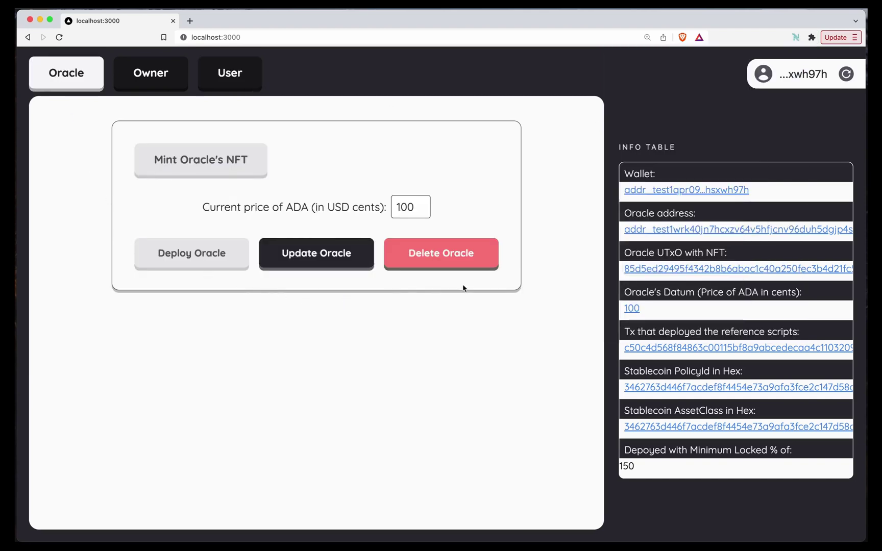
pyautogui.click(795, 37)
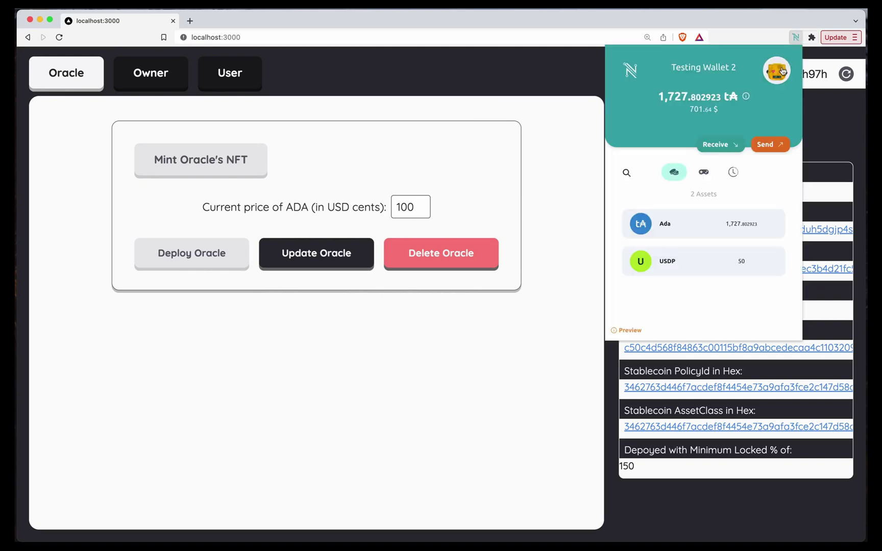
pyautogui.click(782, 71)
pyautogui.click(724, 202)
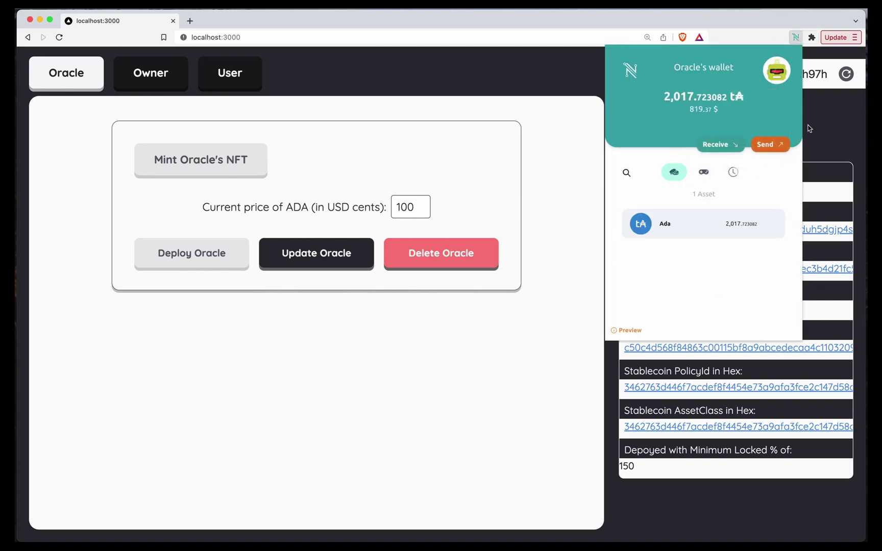
pyautogui.click(812, 125)
pyautogui.click(846, 75)
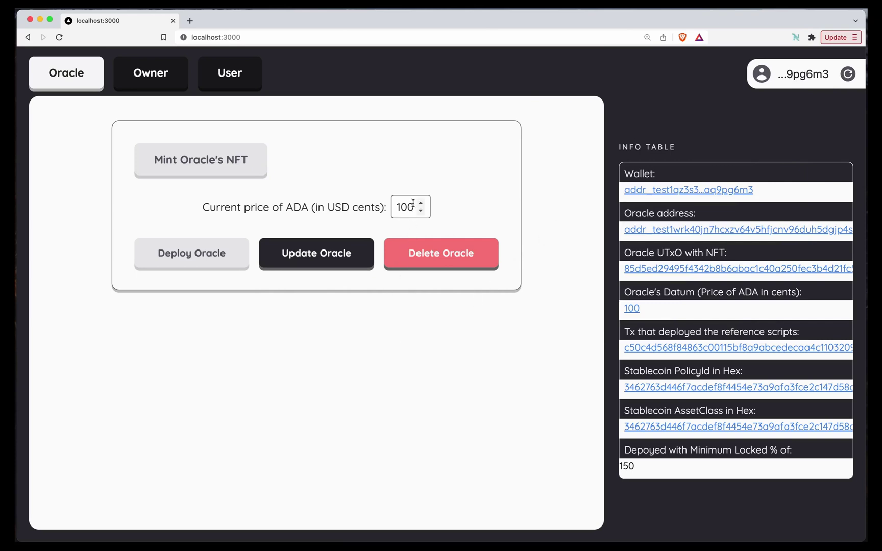
# Change the ADA price from 100 to 90 and submit the oracle update, signing in Nami.
pyautogui.moveTo(413, 203); pyautogui.dragTo(394, 204)
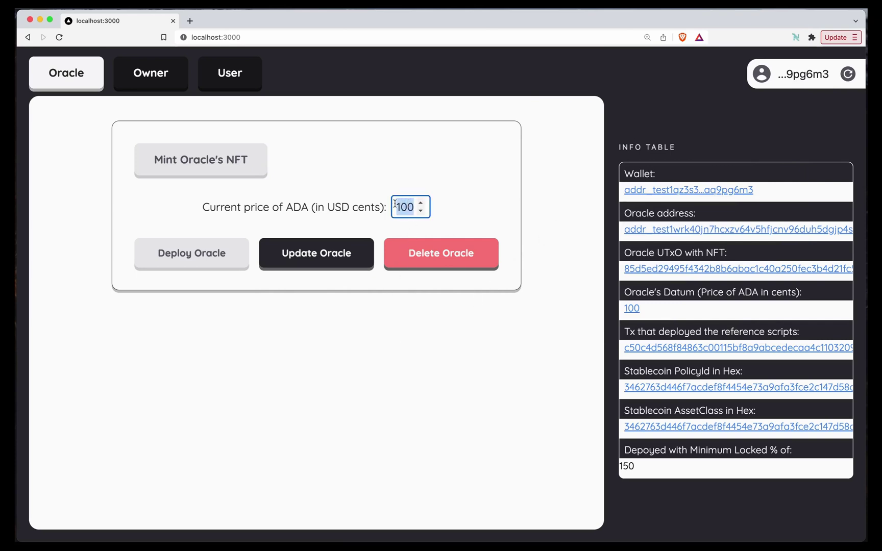
pyautogui.write('90')
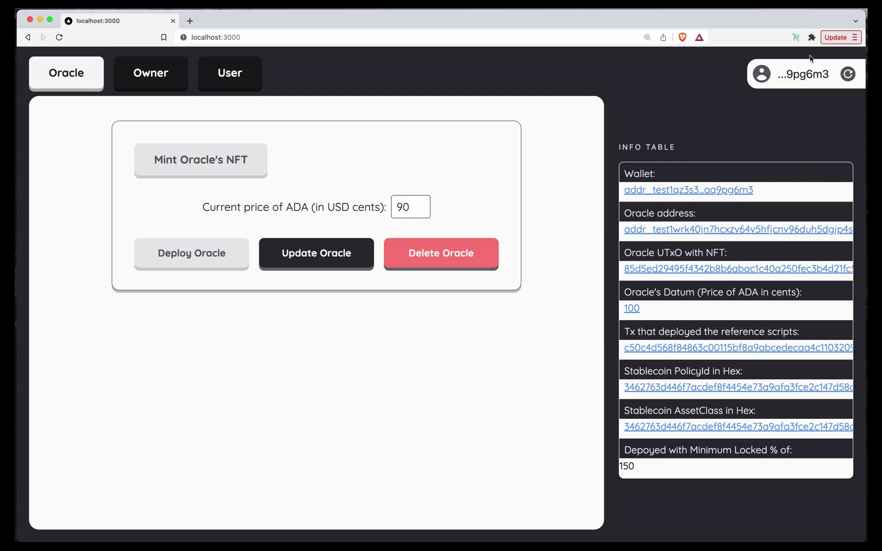
pyautogui.click(794, 37)
pyautogui.click(845, 105)
pyautogui.click(328, 258)
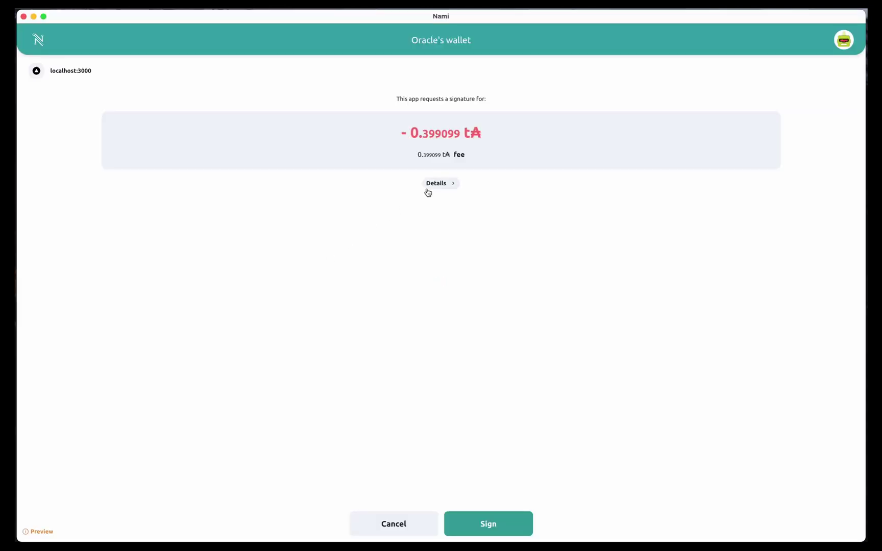
pyautogui.click(505, 524)
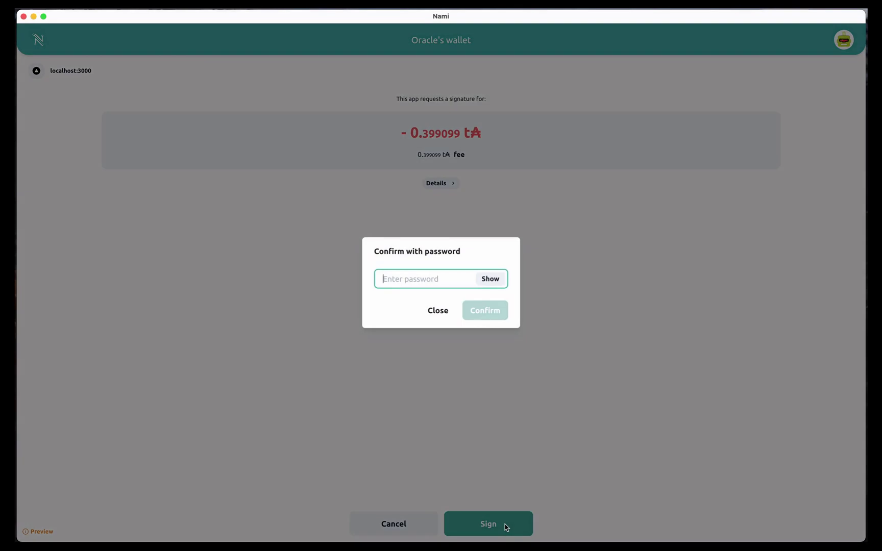
pyautogui.write('•••••••••••')
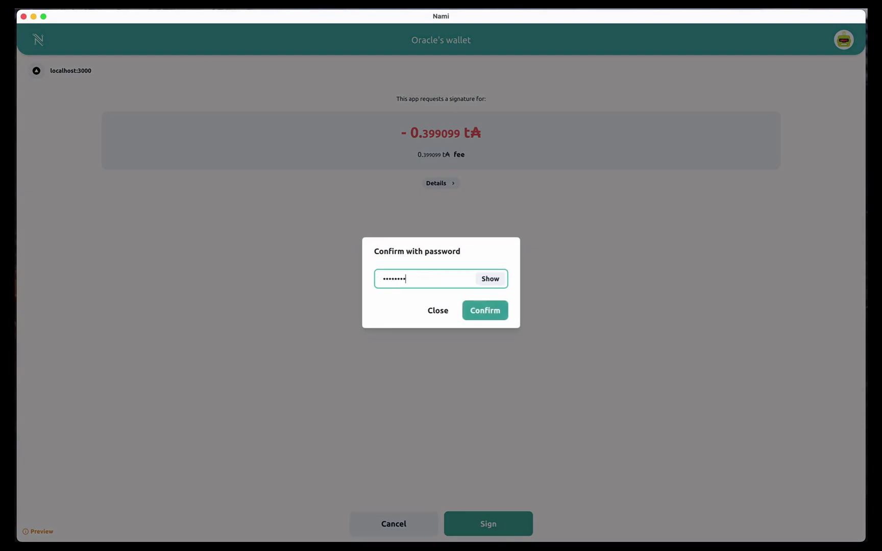
pyautogui.press('Return')
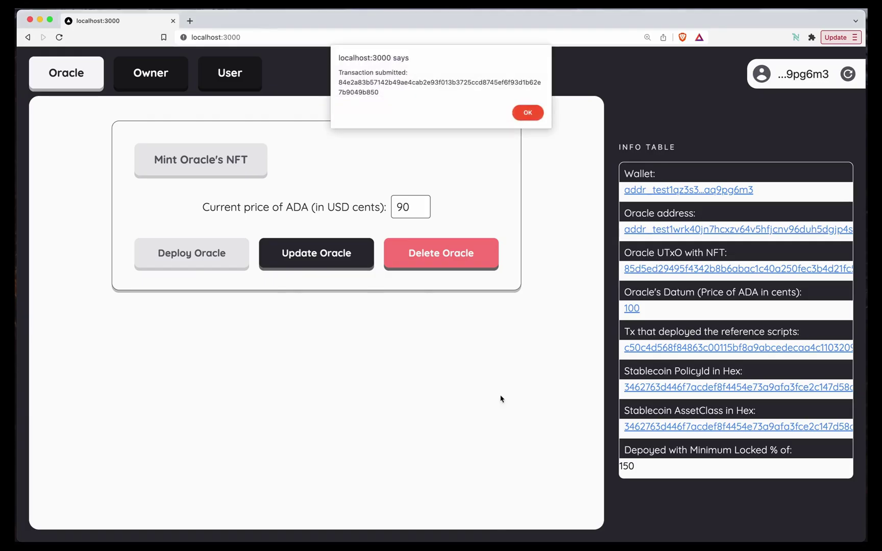
pyautogui.moveTo(380, 96); pyautogui.dragTo(337, 82)
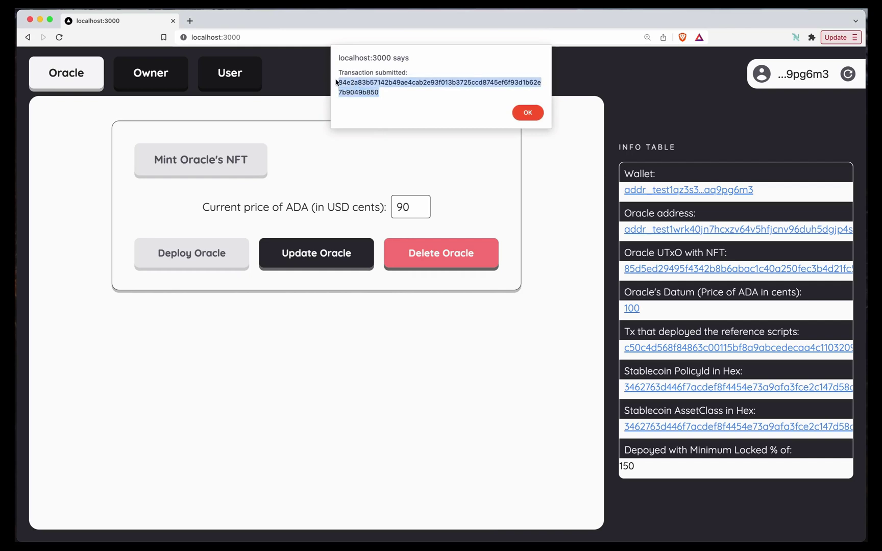
# Dismiss the Transaction submitted alert so the info table refreshes to datum 90.
pyautogui.click(527, 112)
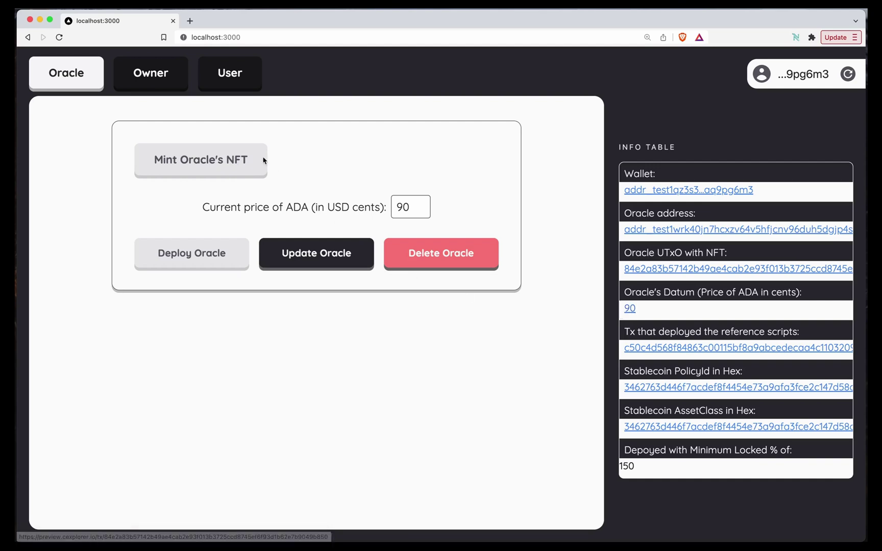
# Show the User mint and burn forms and switch Nami to Testing Wallet 1.
pyautogui.click(239, 87)
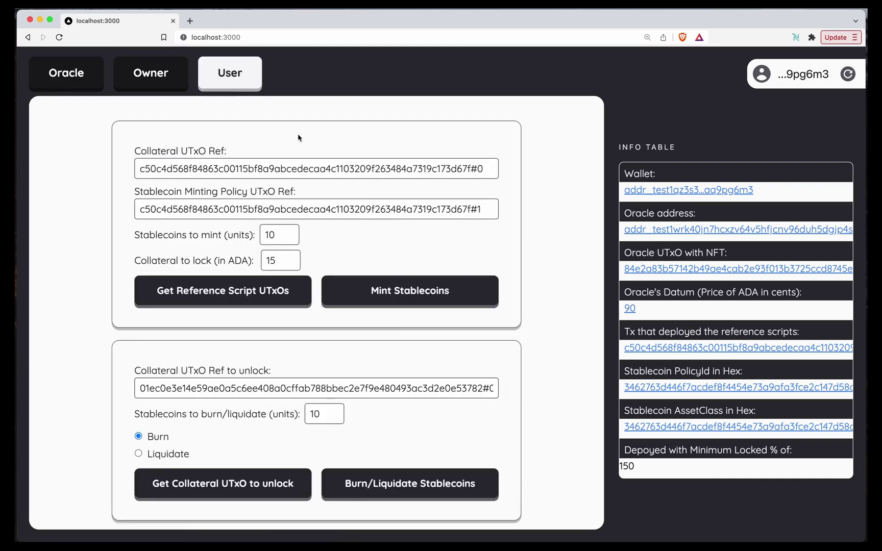
pyautogui.click(793, 36)
pyautogui.click(774, 72)
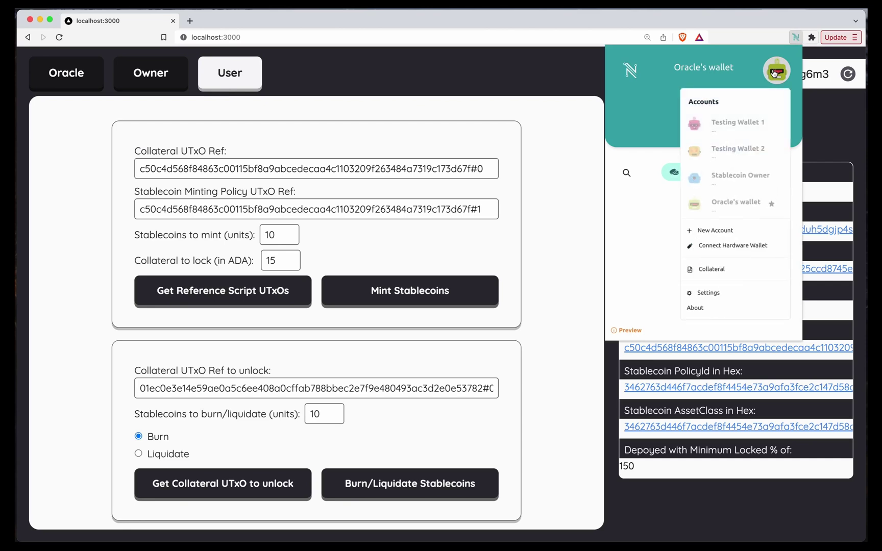
pyautogui.click(744, 127)
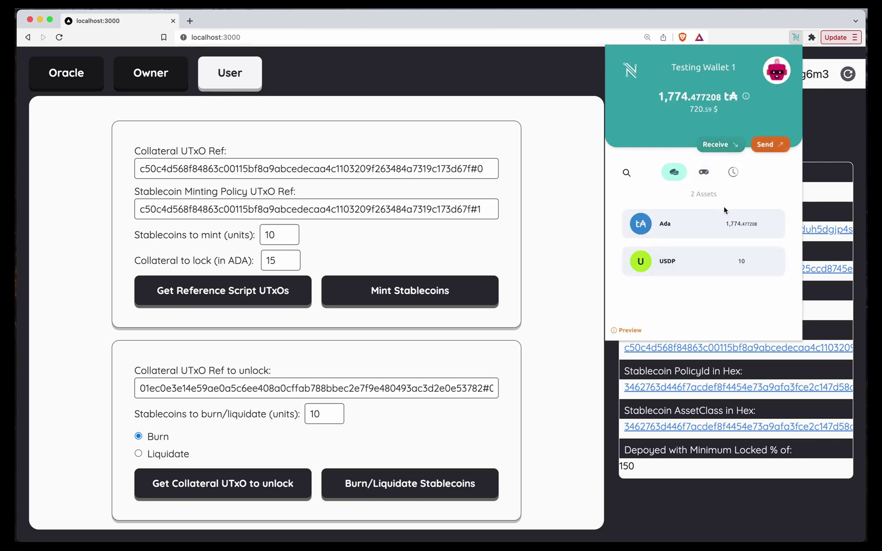
# Find the latest minting transaction in Nami's history and open it in Cexplorer.
pyautogui.click(722, 260)
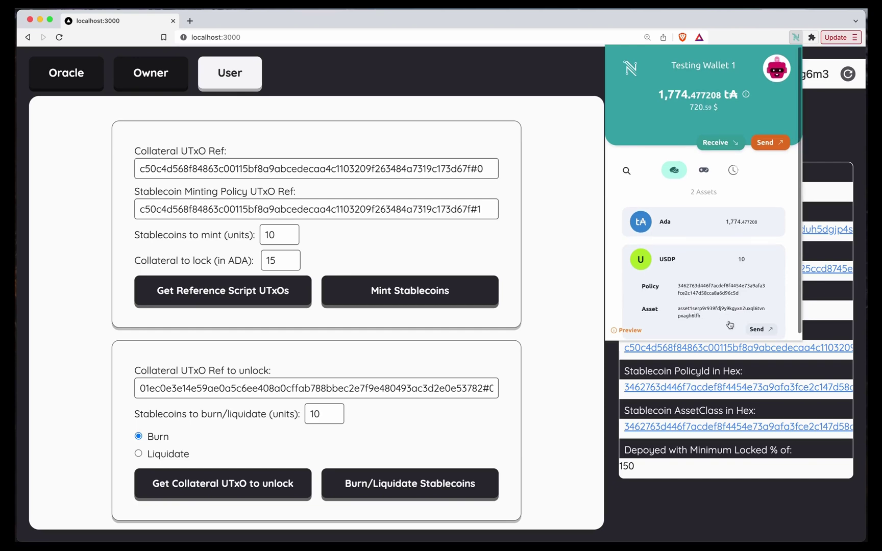
pyautogui.click(733, 171)
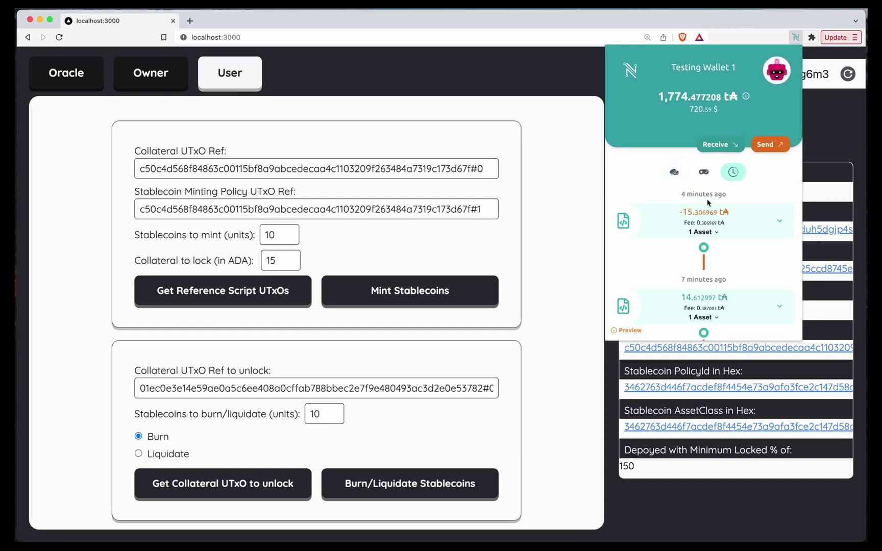
pyautogui.click(703, 233)
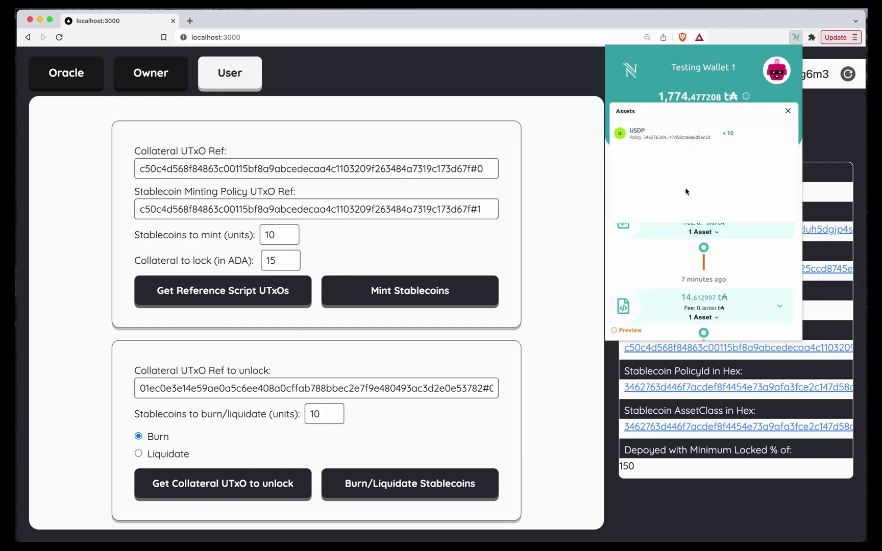
pyautogui.click(704, 248)
pyautogui.click(765, 223)
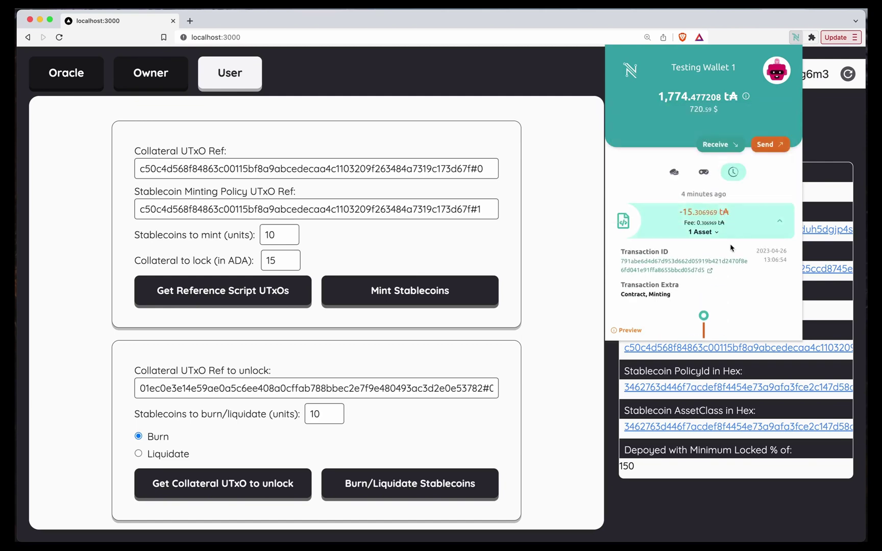
pyautogui.click(699, 266)
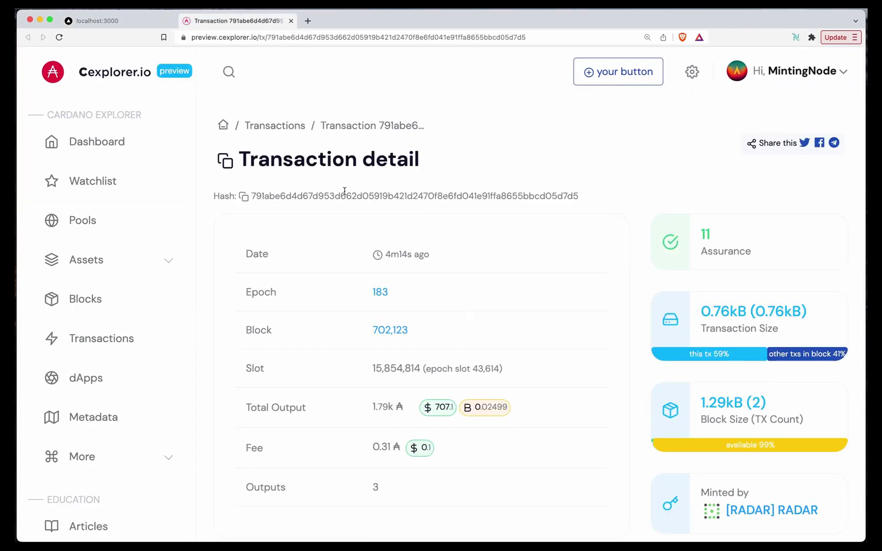
# Copy the minting transaction's hash in Cexplorer.
pyautogui.scroll(-6, 355, 213)
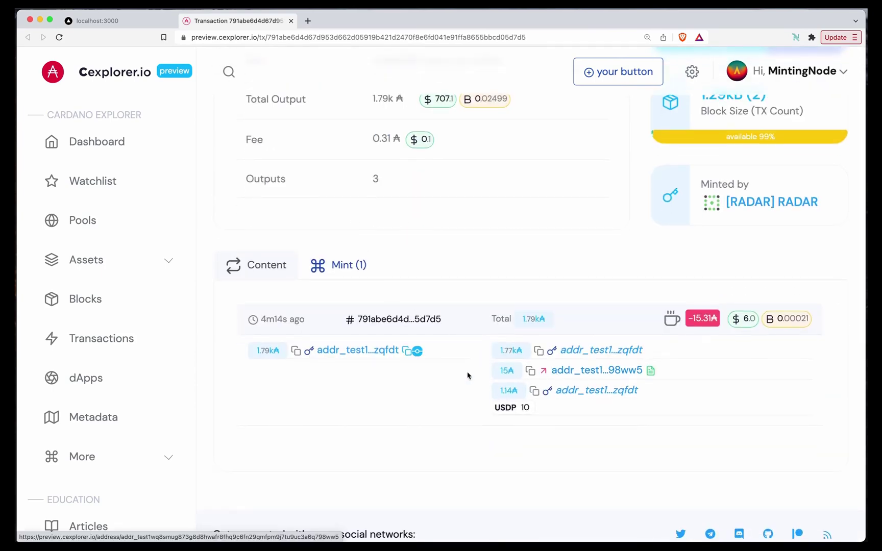
pyautogui.scroll(6, 255, 364)
pyautogui.click(243, 197)
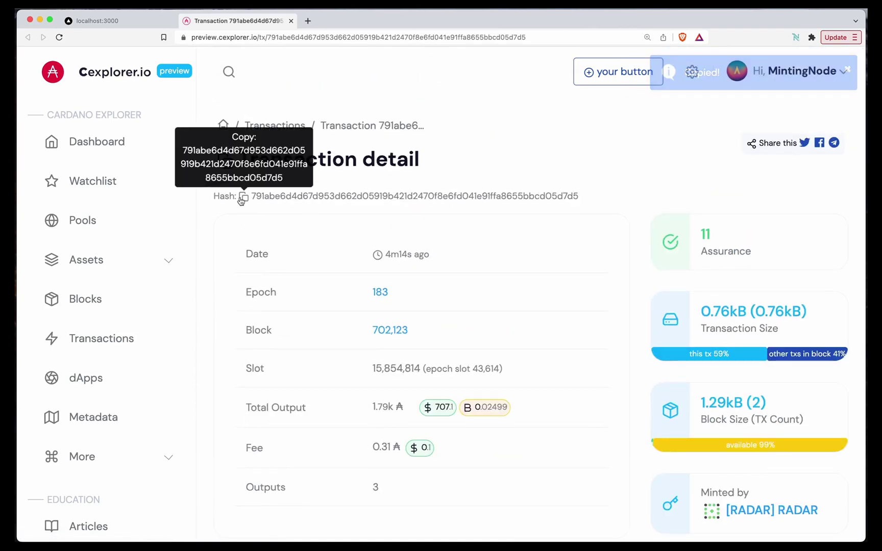
# Confirm the 15-ADA collateral output's datum holds 10, then return to the dApp tab.
pyautogui.scroll(-6, 346, 331)
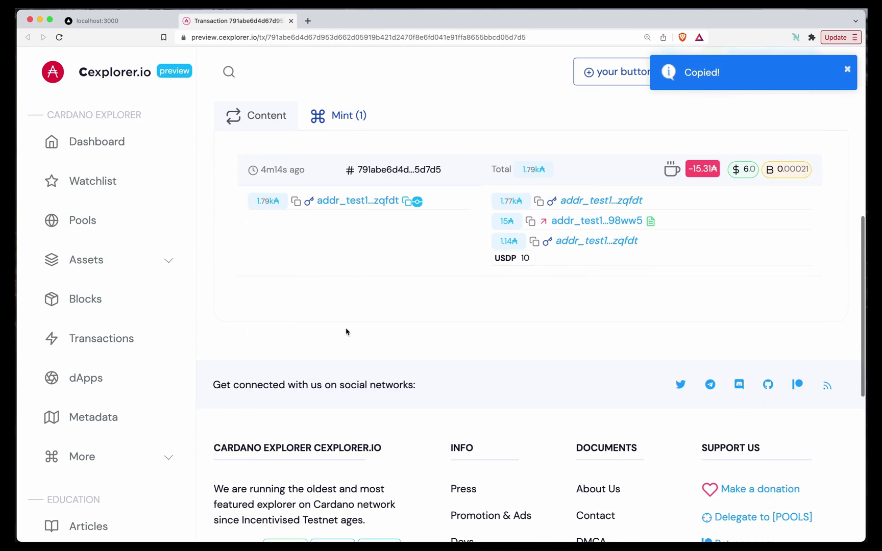
pyautogui.click(583, 228)
pyautogui.click(479, 189)
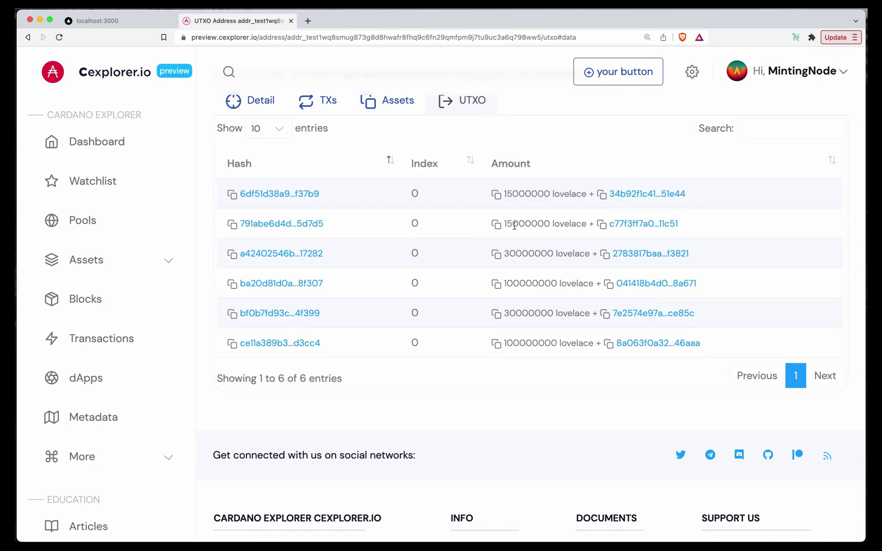
pyautogui.click(618, 225)
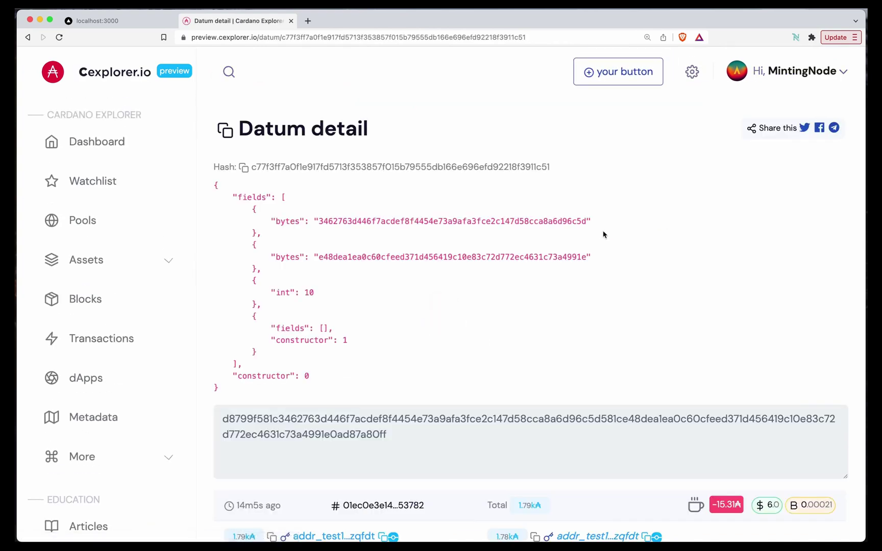
pyautogui.moveTo(303, 289); pyautogui.dragTo(322, 294)
pyautogui.click(322, 294)
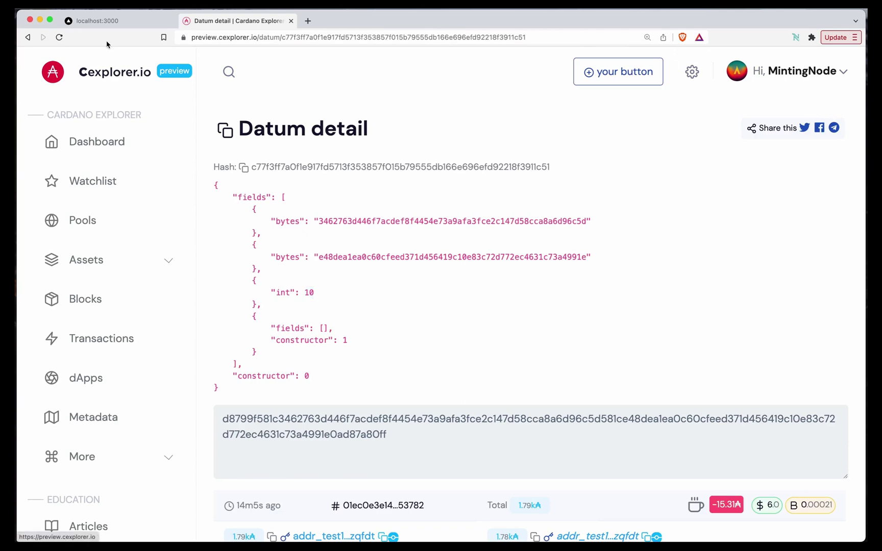
pyautogui.click(114, 27)
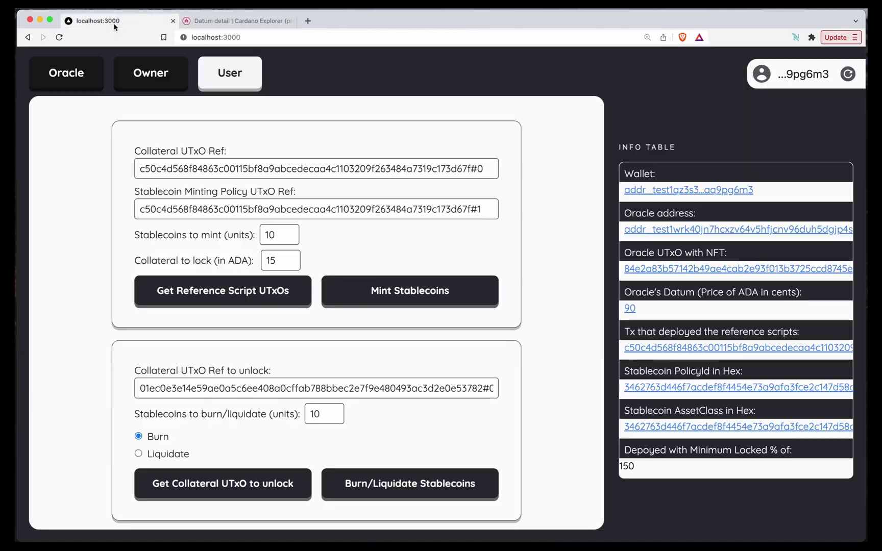
# Replace the Collateral UTxO Ref to unlock with the copied minting hash followed by #0.
pyautogui.click(278, 388)
pyautogui.press('super+shift+Left')
pyautogui.press('BackSpace')
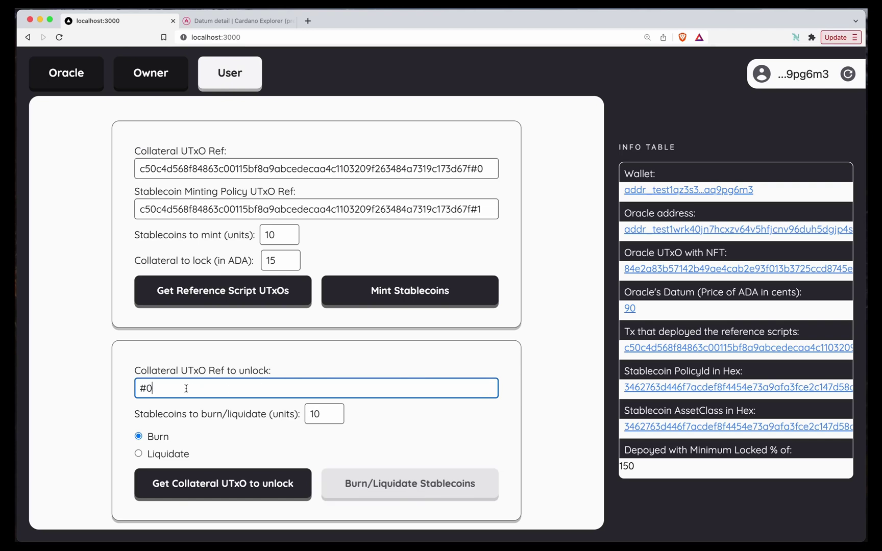
pyautogui.press('super+shift+Left')
pyautogui.press('super+v')
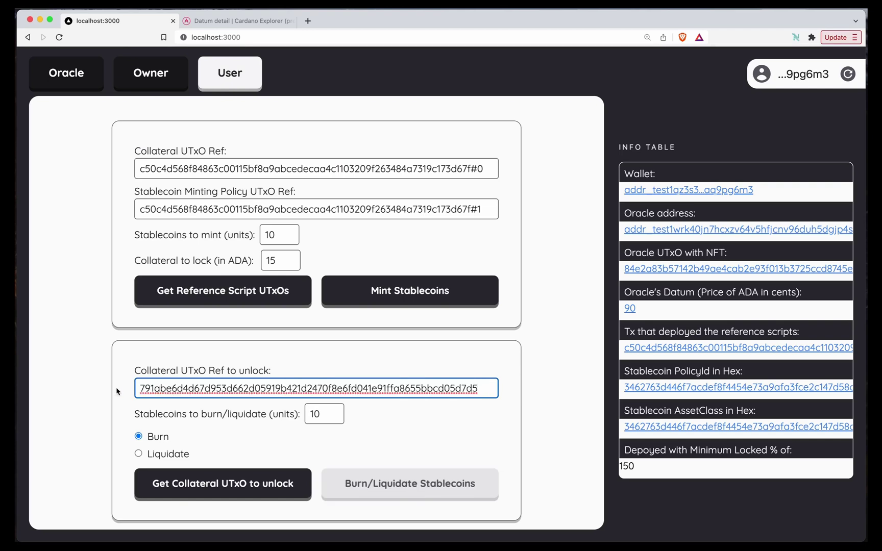
pyautogui.write('#')
pyautogui.write('0')
# Switch the Nami wallet to Testing Wallet 2.
pyautogui.click(795, 37)
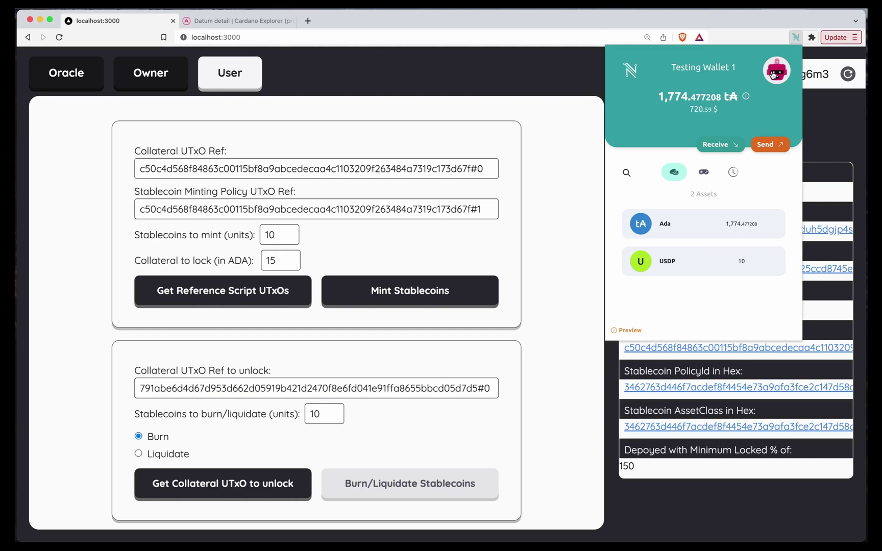
pyautogui.click(773, 75)
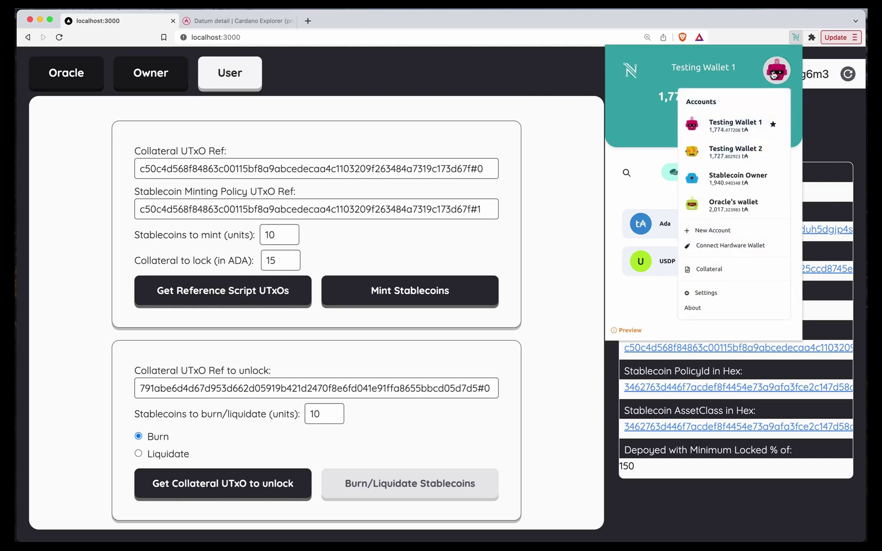
pyautogui.click(741, 153)
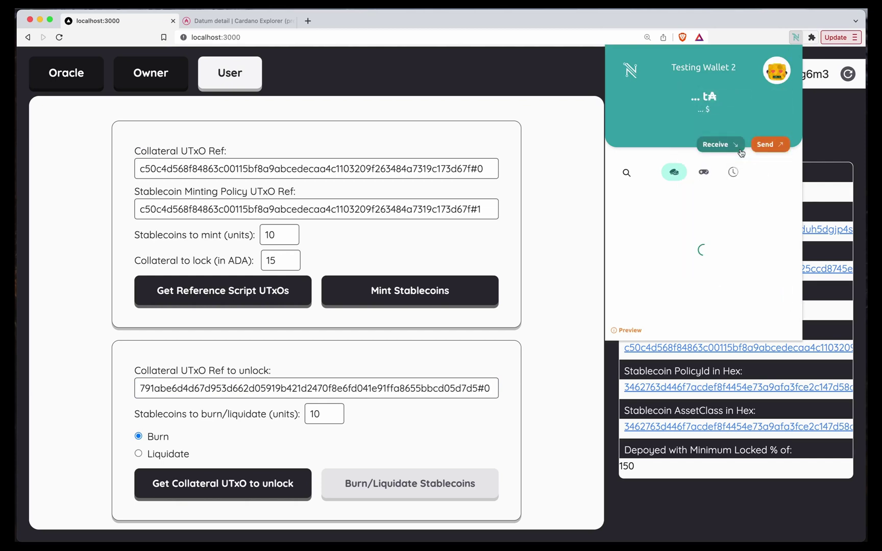
pyautogui.click(813, 131)
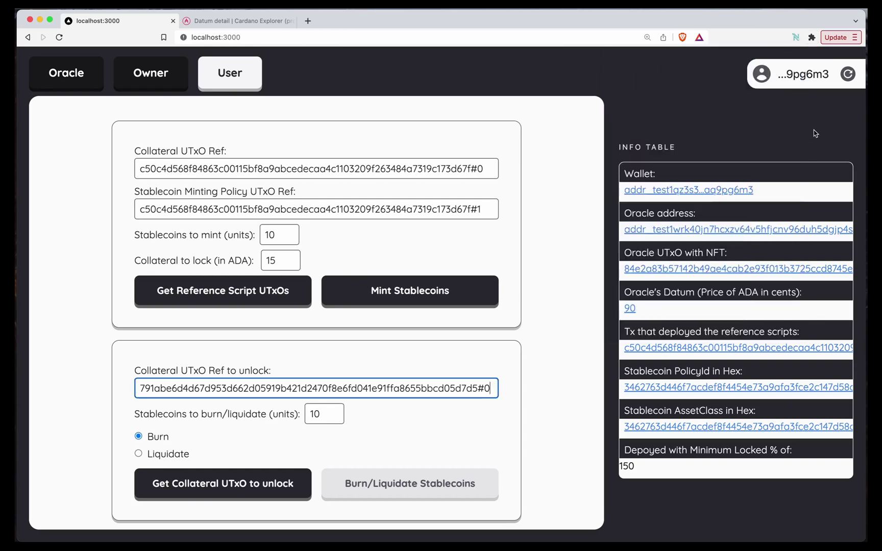
pyautogui.click(846, 75)
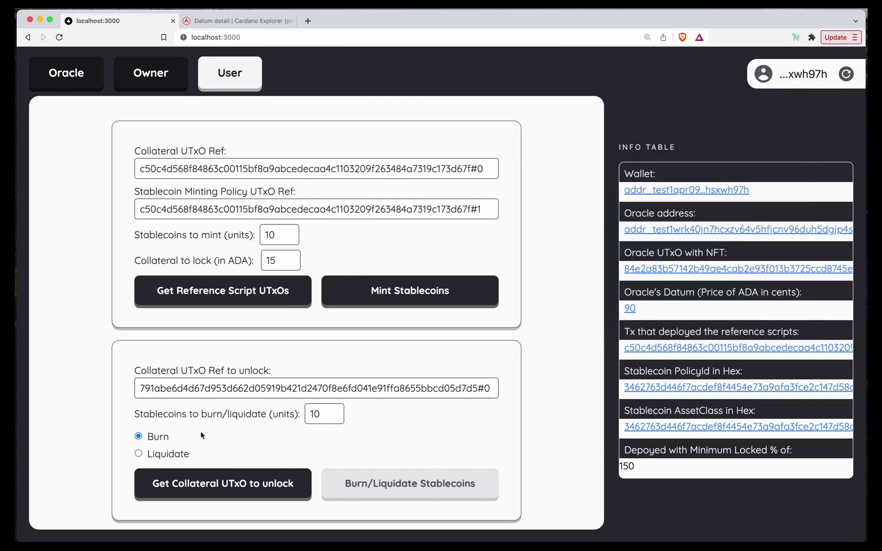
# Choose Liquidate, fetch the collateral UTxO, and submit liquidation of 10 stablecoins.
pyautogui.click(139, 454)
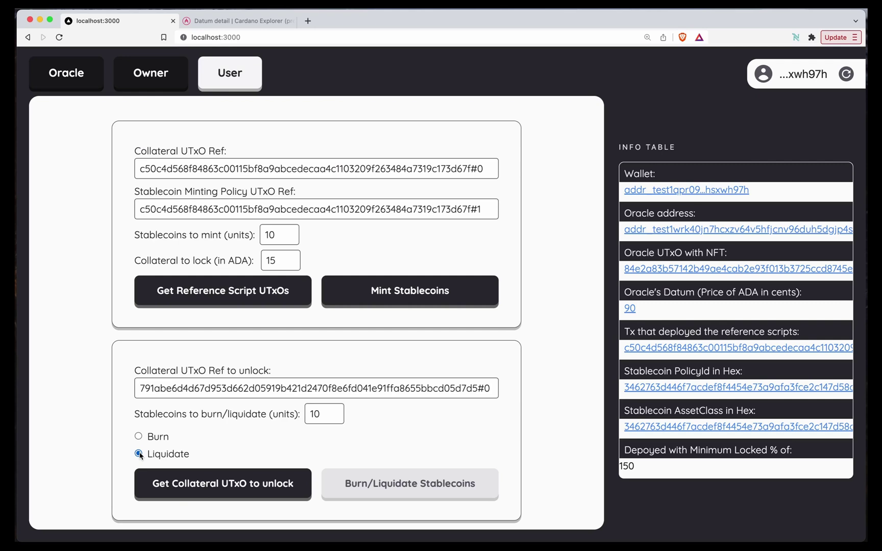
pyautogui.click(243, 486)
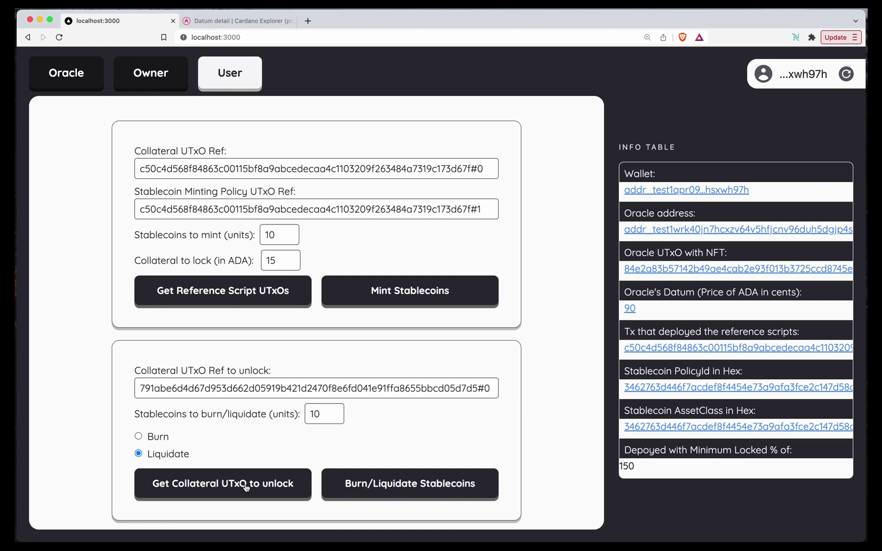
pyautogui.click(417, 489)
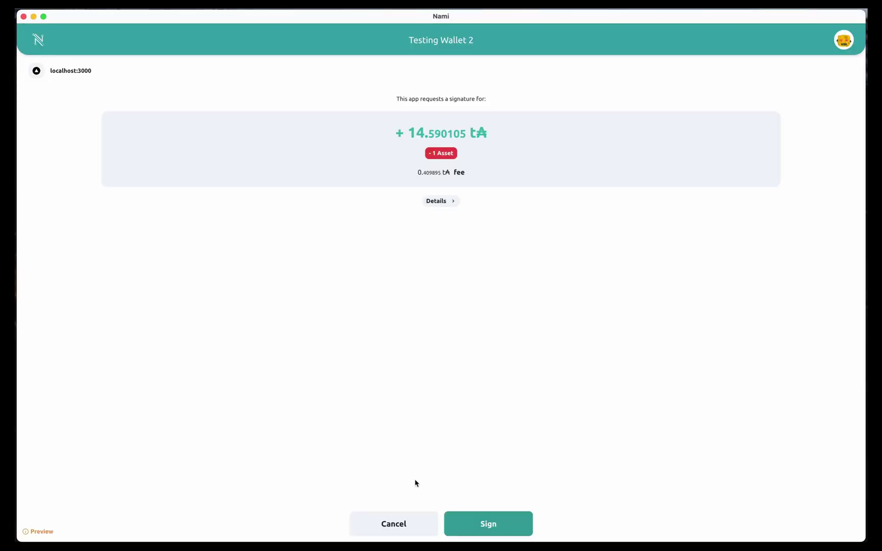
# Review the outgoing 10 USDP, then sign the liquidation with Testing Wallet 2's password.
pyautogui.click(442, 155)
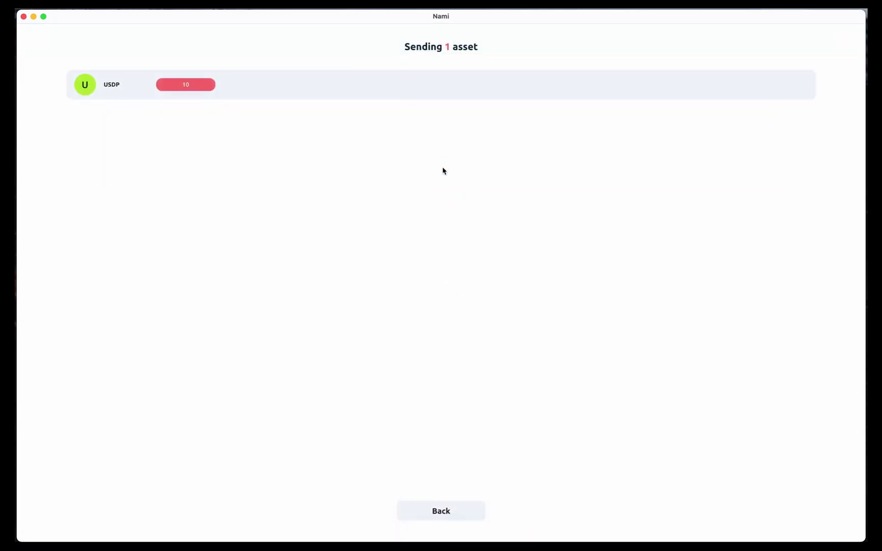
pyautogui.click(448, 511)
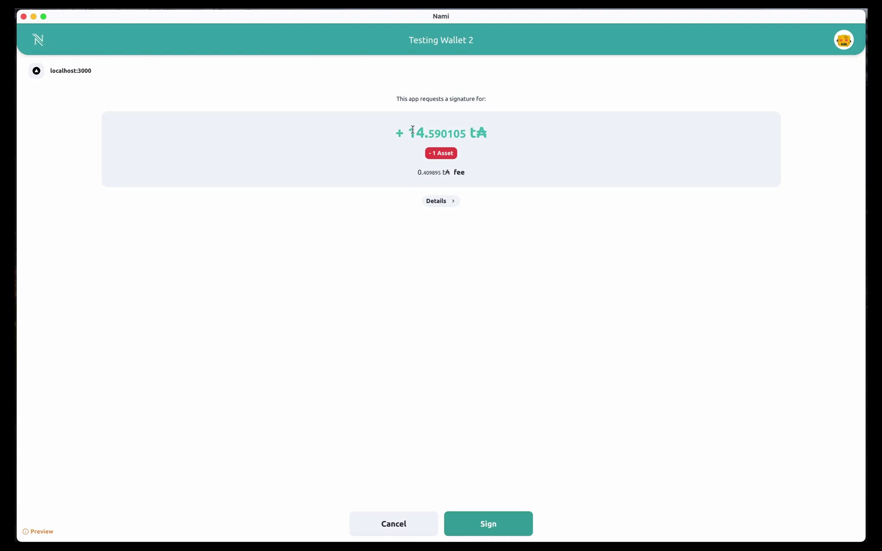
pyautogui.click(507, 527)
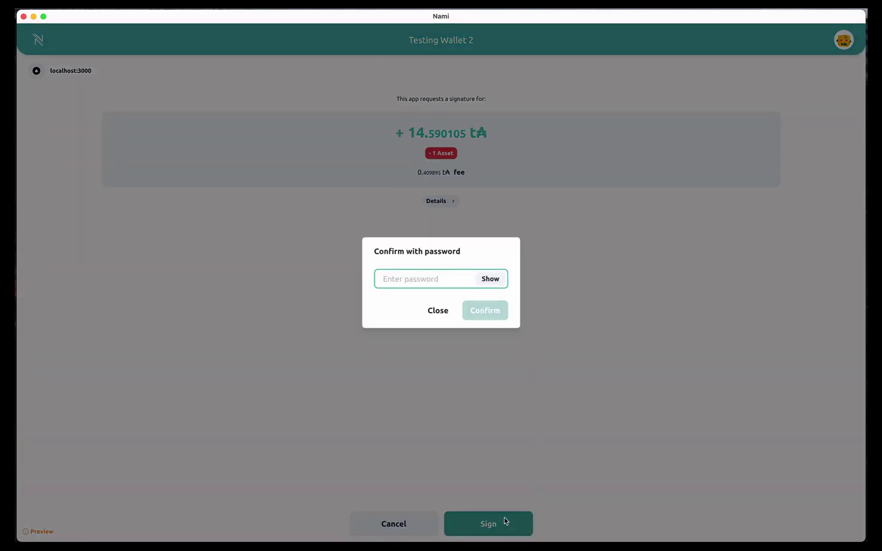
pyautogui.write('••••••••••••••••')
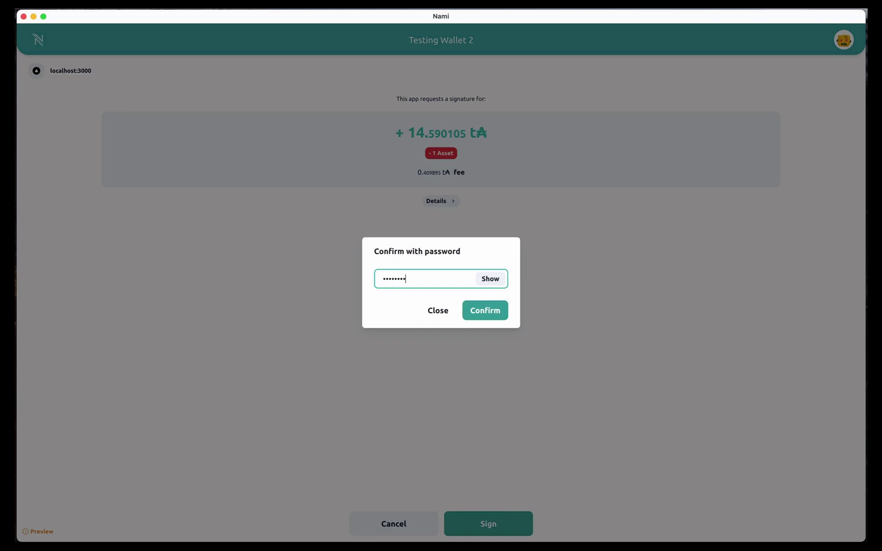
pyautogui.press('Return')
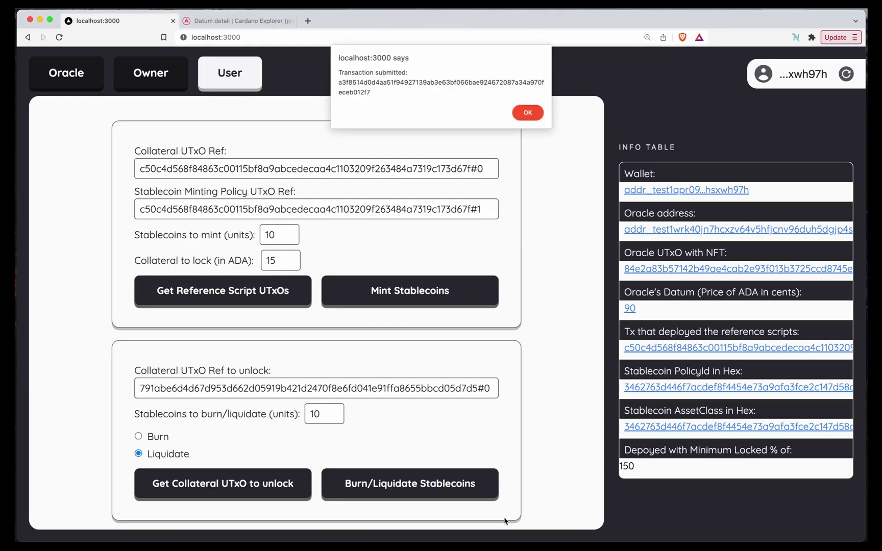
# Dismiss the submitted-transaction alert and confirm Nami shows Testing Wallet 2 at 40 USDP.
pyautogui.moveTo(339, 81); pyautogui.dragTo(376, 95)
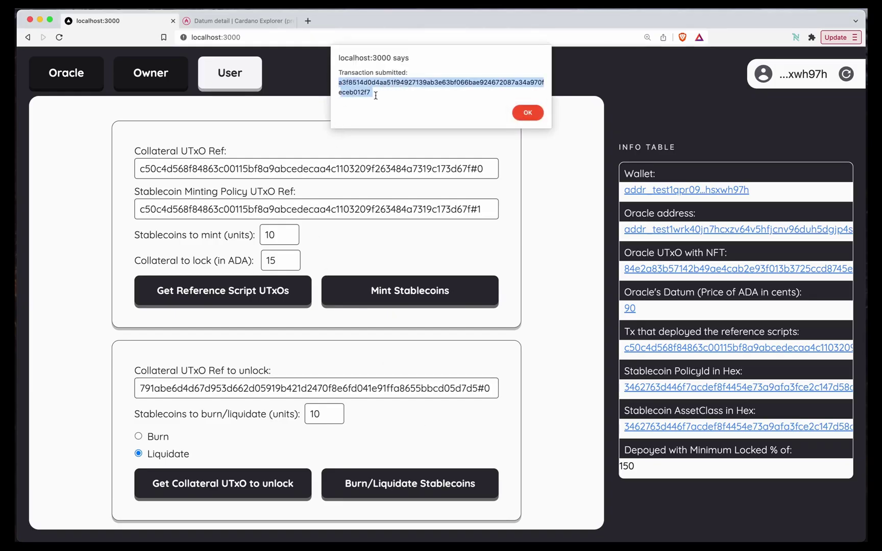
pyautogui.click(525, 113)
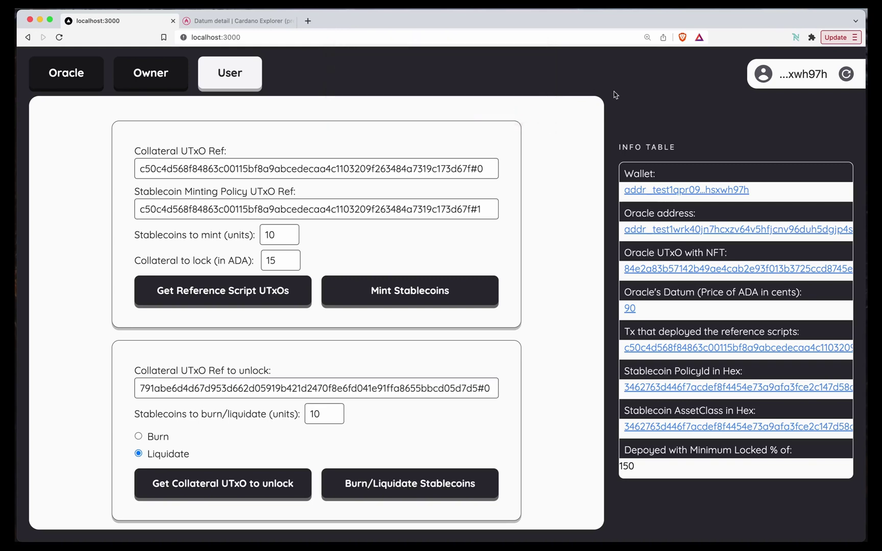
pyautogui.click(795, 38)
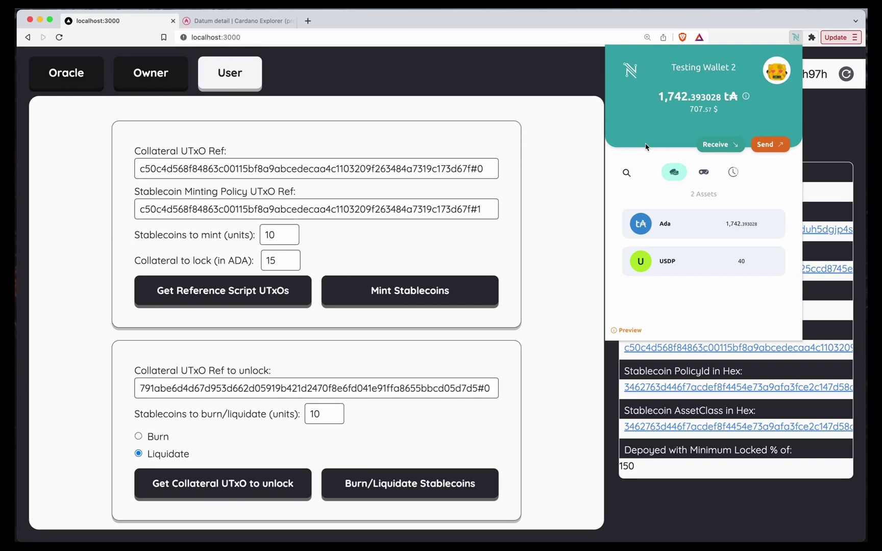
pyautogui.click(578, 152)
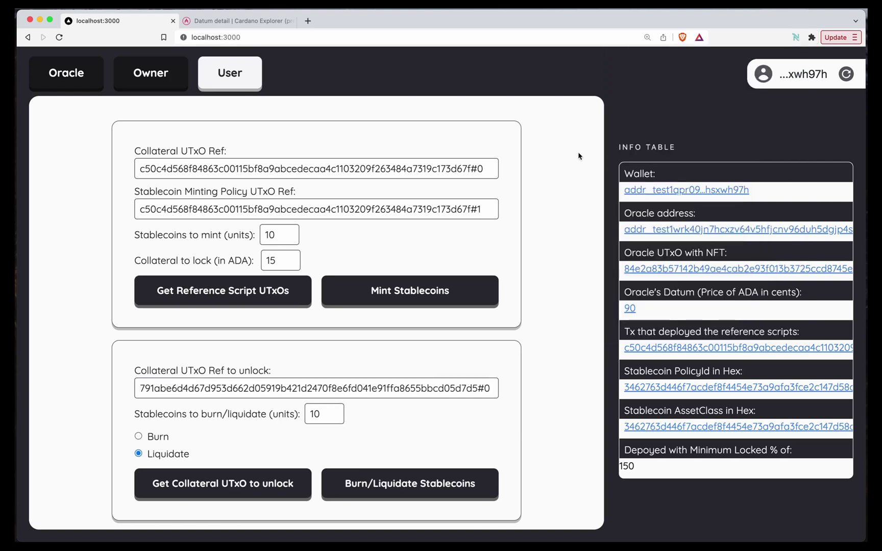
# Open the browser developer console and clear its output.
pyautogui.rightClick(638, 113)
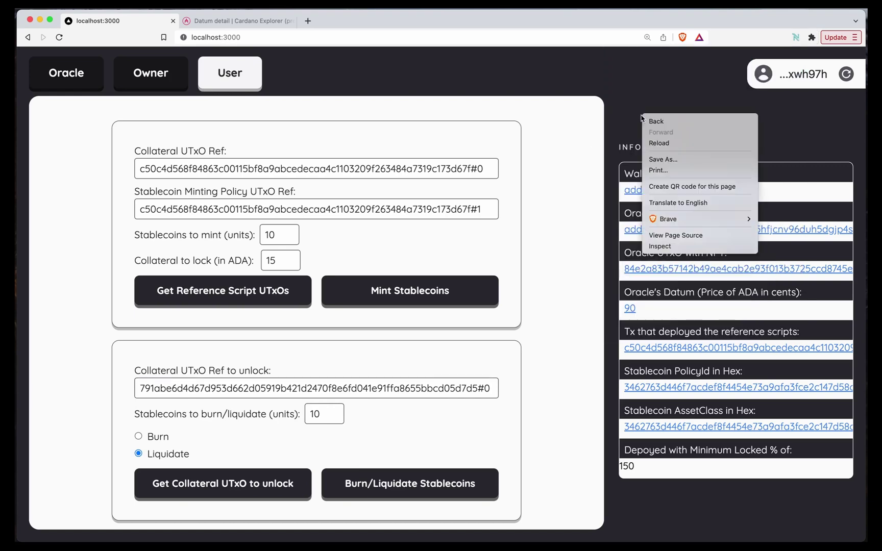
pyautogui.click(658, 250)
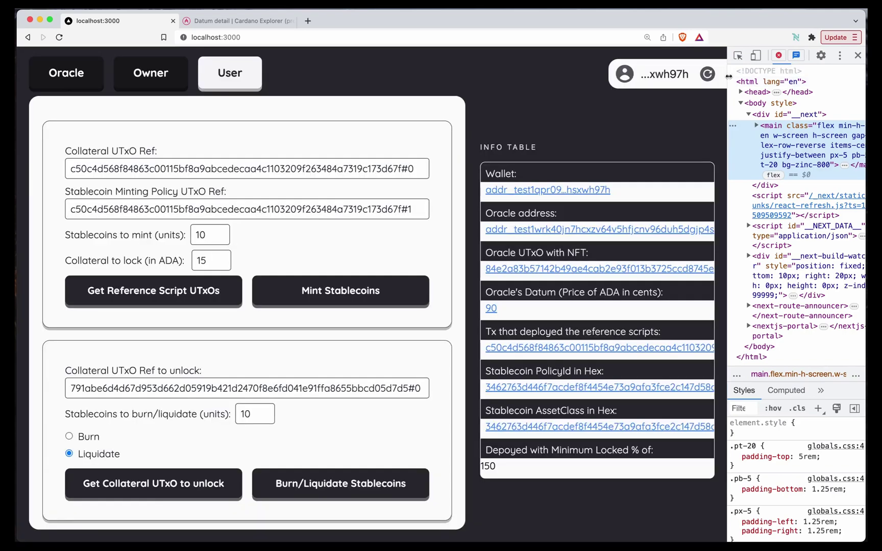
pyautogui.moveTo(729, 76); pyautogui.dragTo(580, 76)
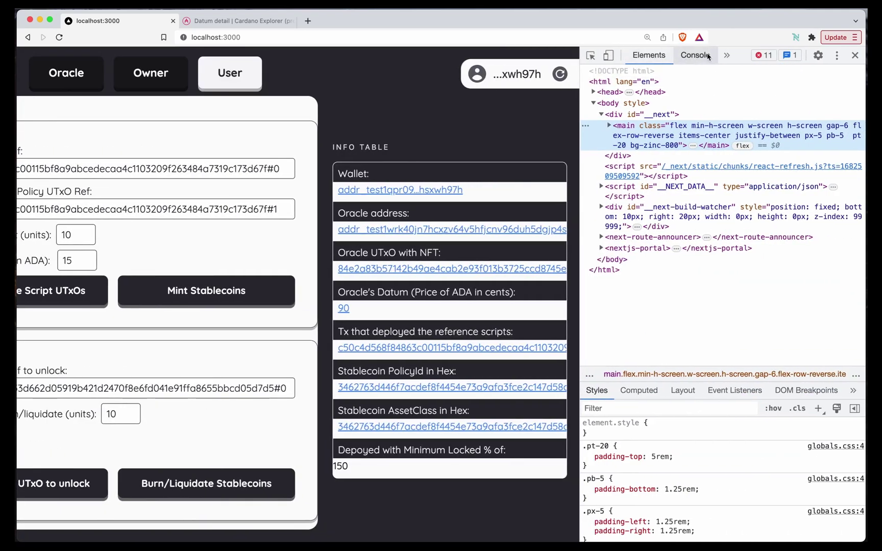
pyautogui.click(693, 62)
pyautogui.click(609, 73)
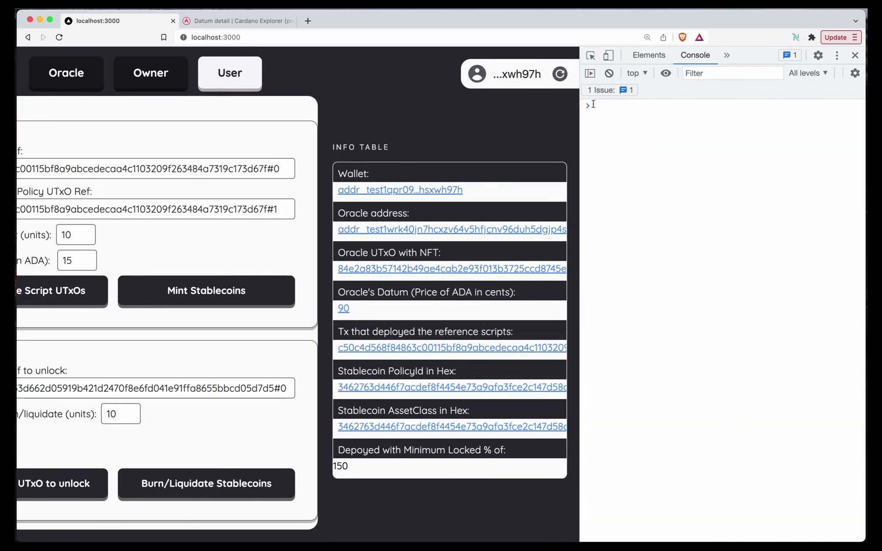
pyautogui.moveTo(580, 133); pyautogui.dragTo(725, 167)
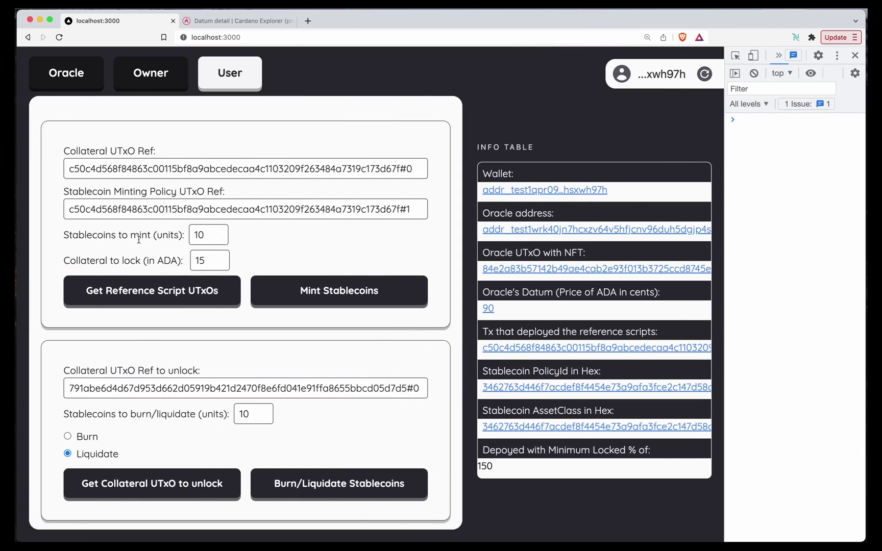
# Try minting 100 stablecoins against 15 ADA and read the 'minted amount exceeds max' error.
pyautogui.click(202, 232)
pyautogui.write('0')
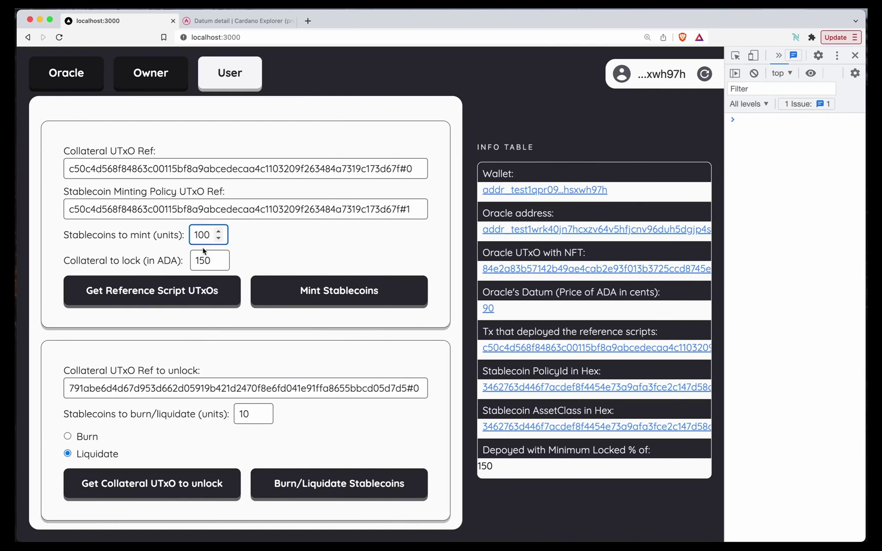
pyautogui.click(210, 262)
pyautogui.press('BackSpace')
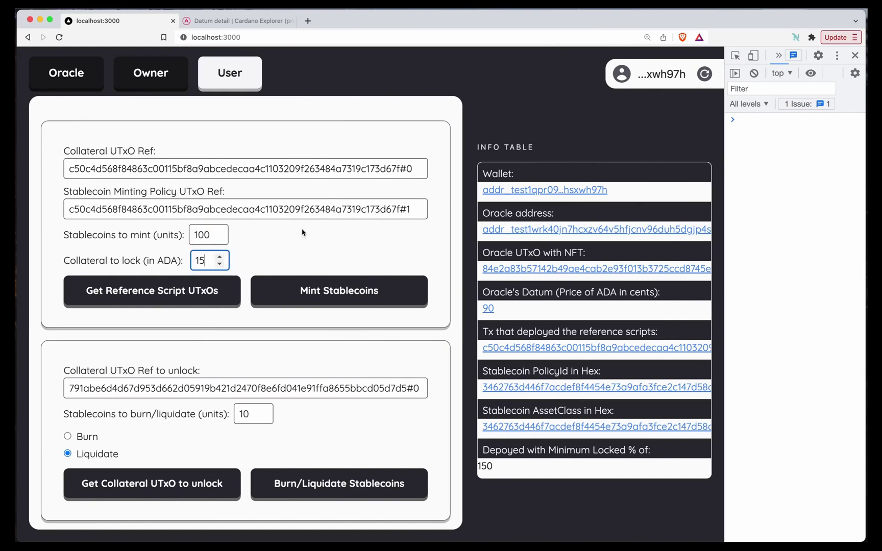
pyautogui.click(303, 234)
pyautogui.click(336, 289)
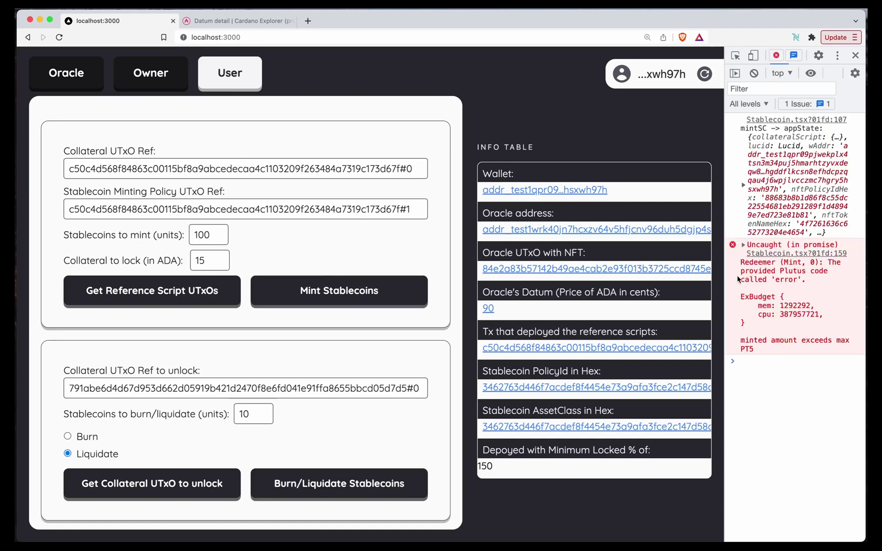
pyautogui.moveTo(743, 332); pyautogui.dragTo(849, 343)
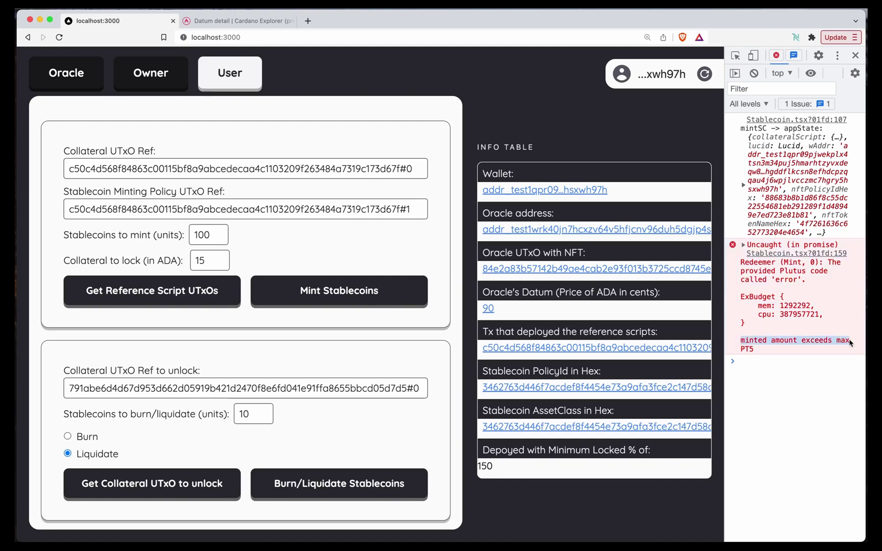